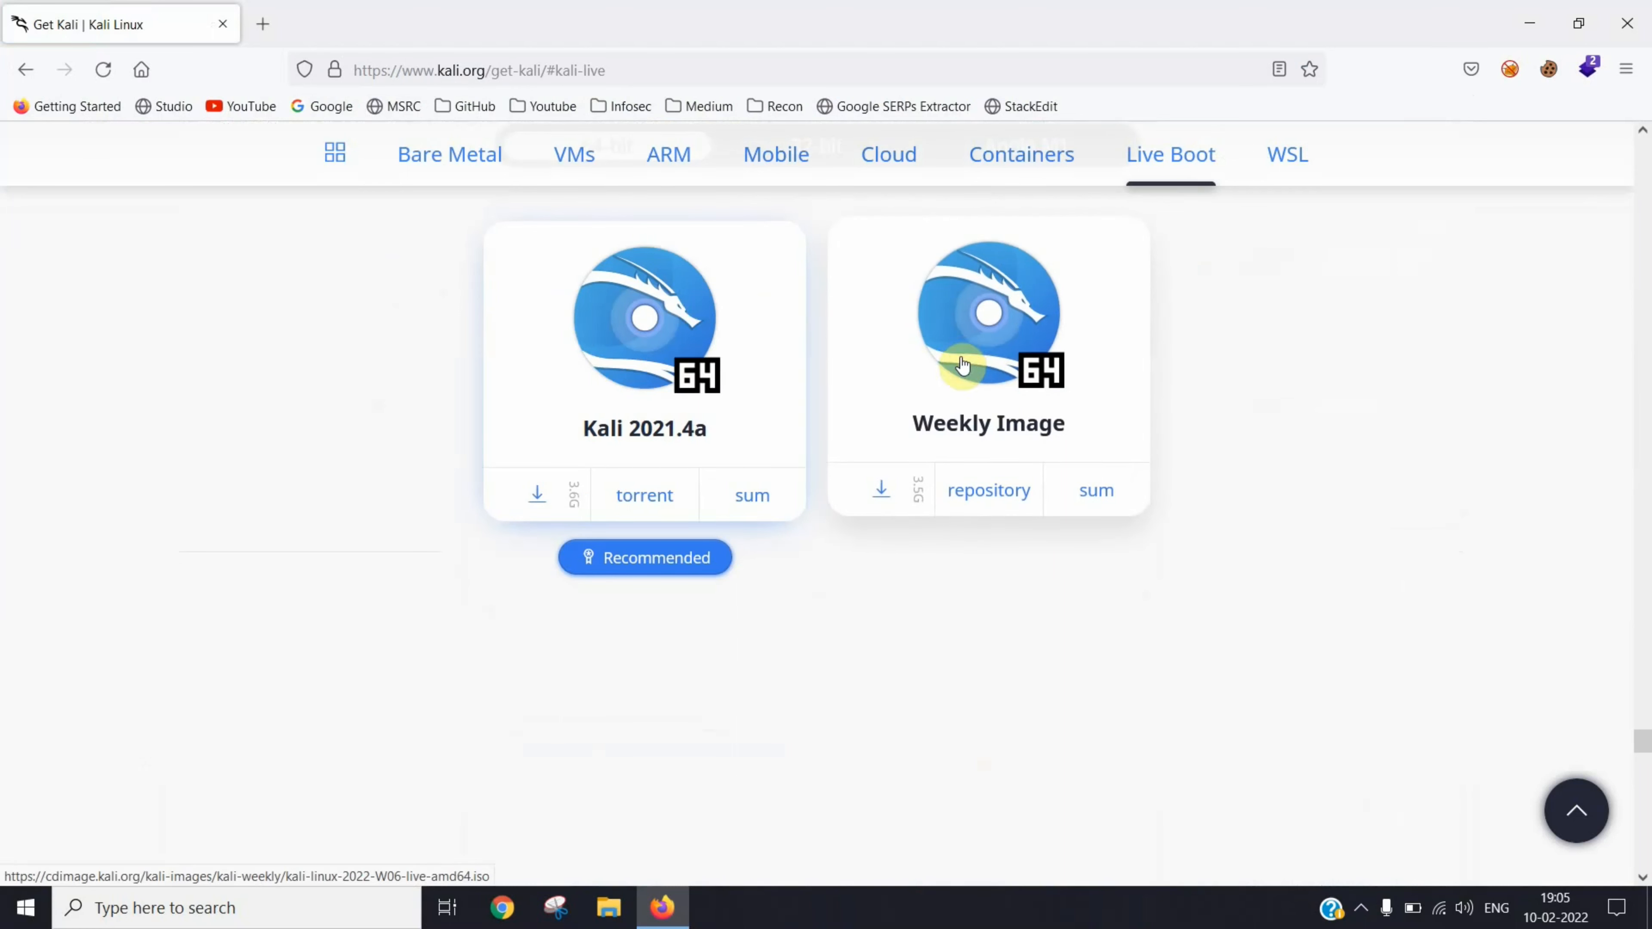
pyautogui.scroll(2, 1233, 368)
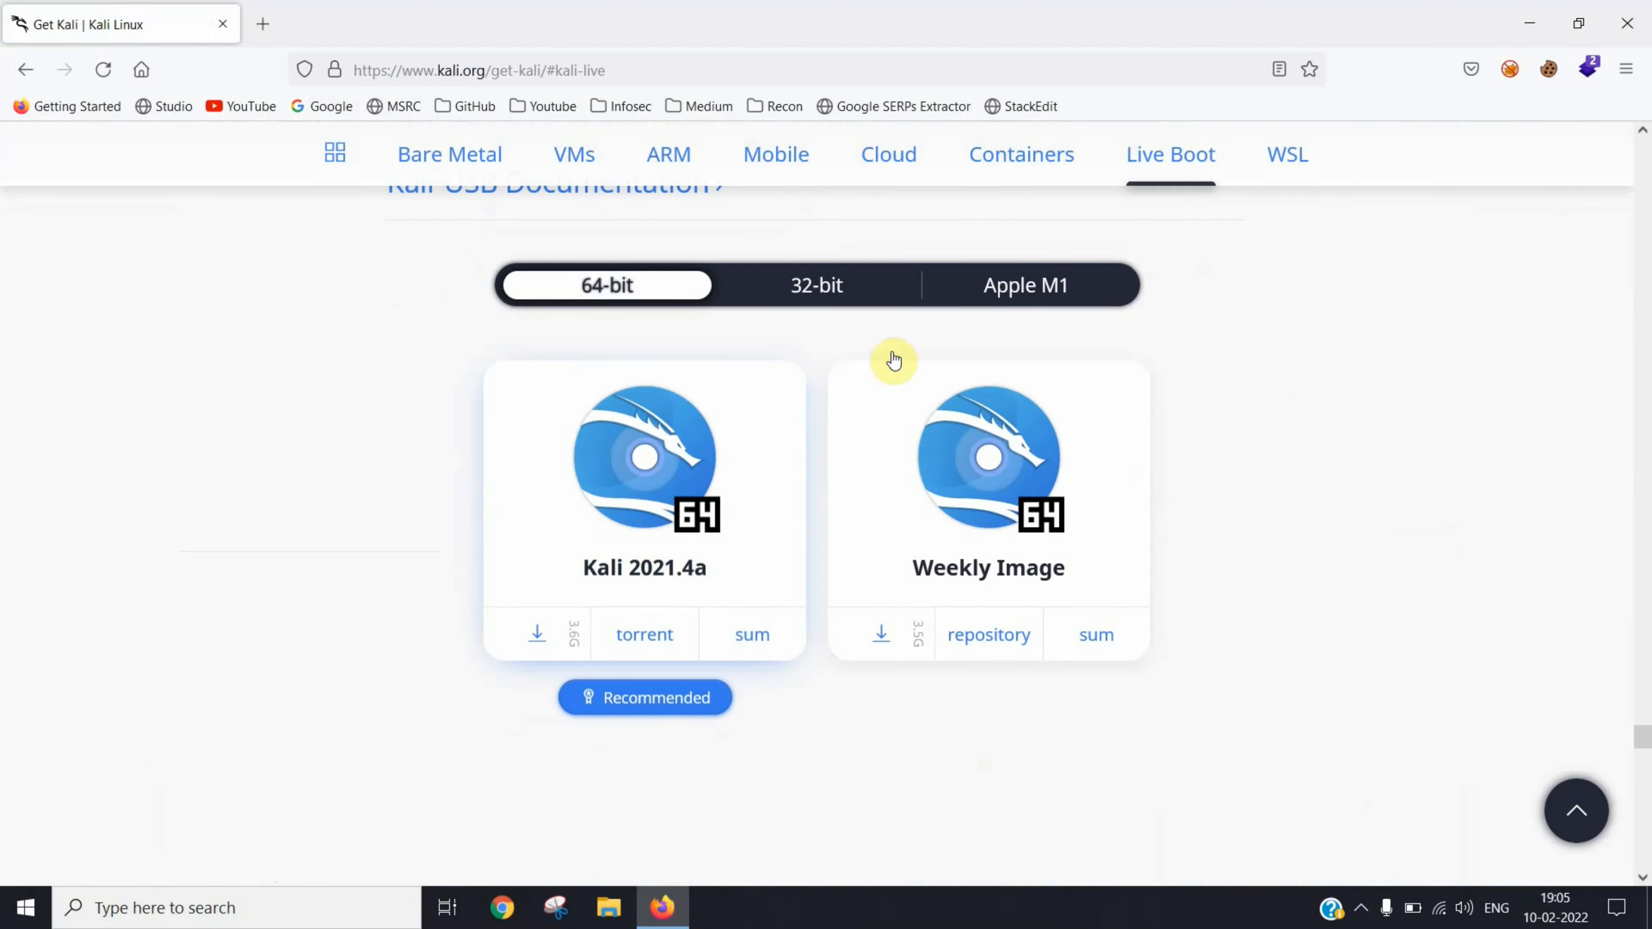
pyautogui.click(828, 299)
pyautogui.click(621, 295)
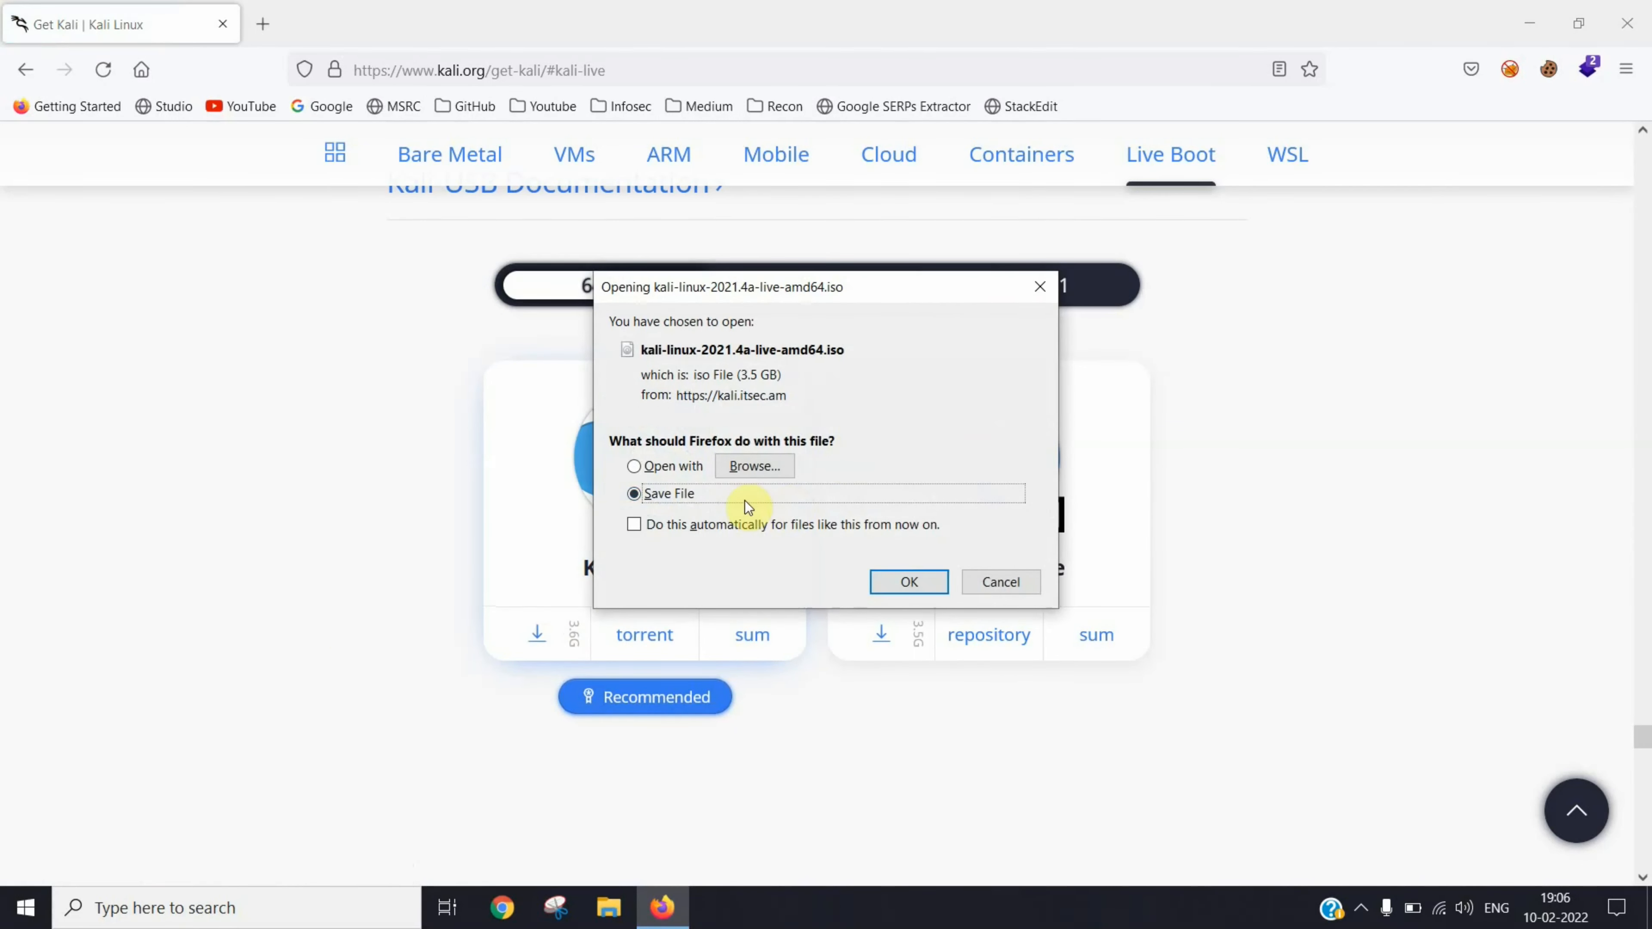
pyautogui.click(1016, 593)
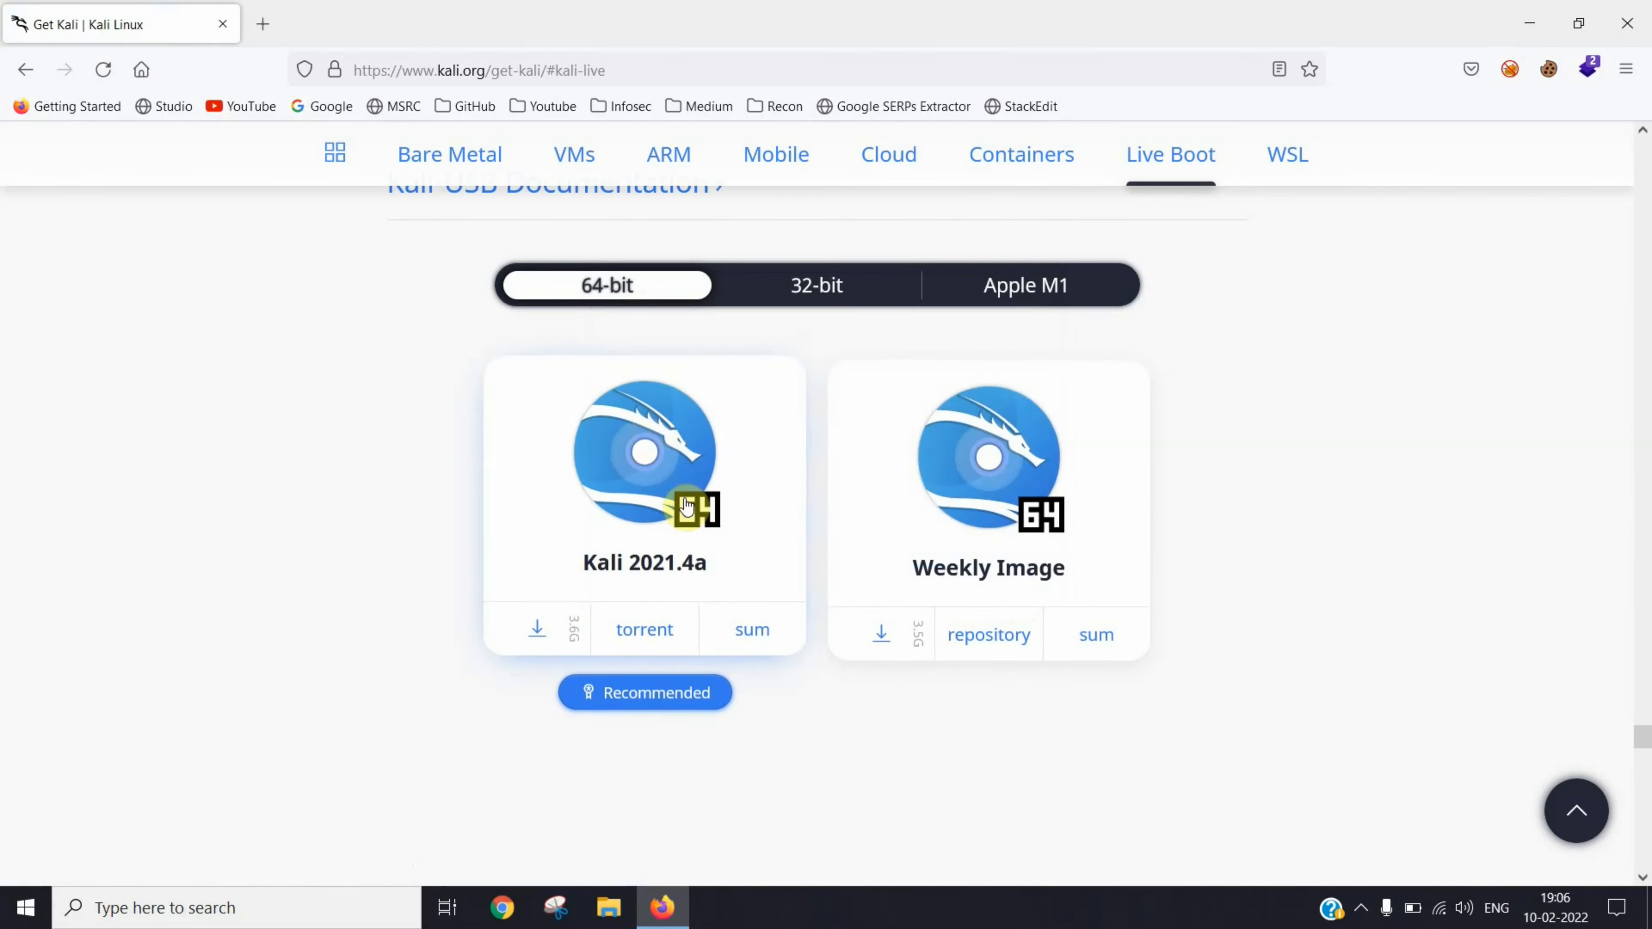
# Switch to File Explorer and locate kali-linux-2021.4a-installer-amd64.iso in the ISO folder.
pyautogui.rightClick(967, 913)
pyautogui.click(1047, 769)
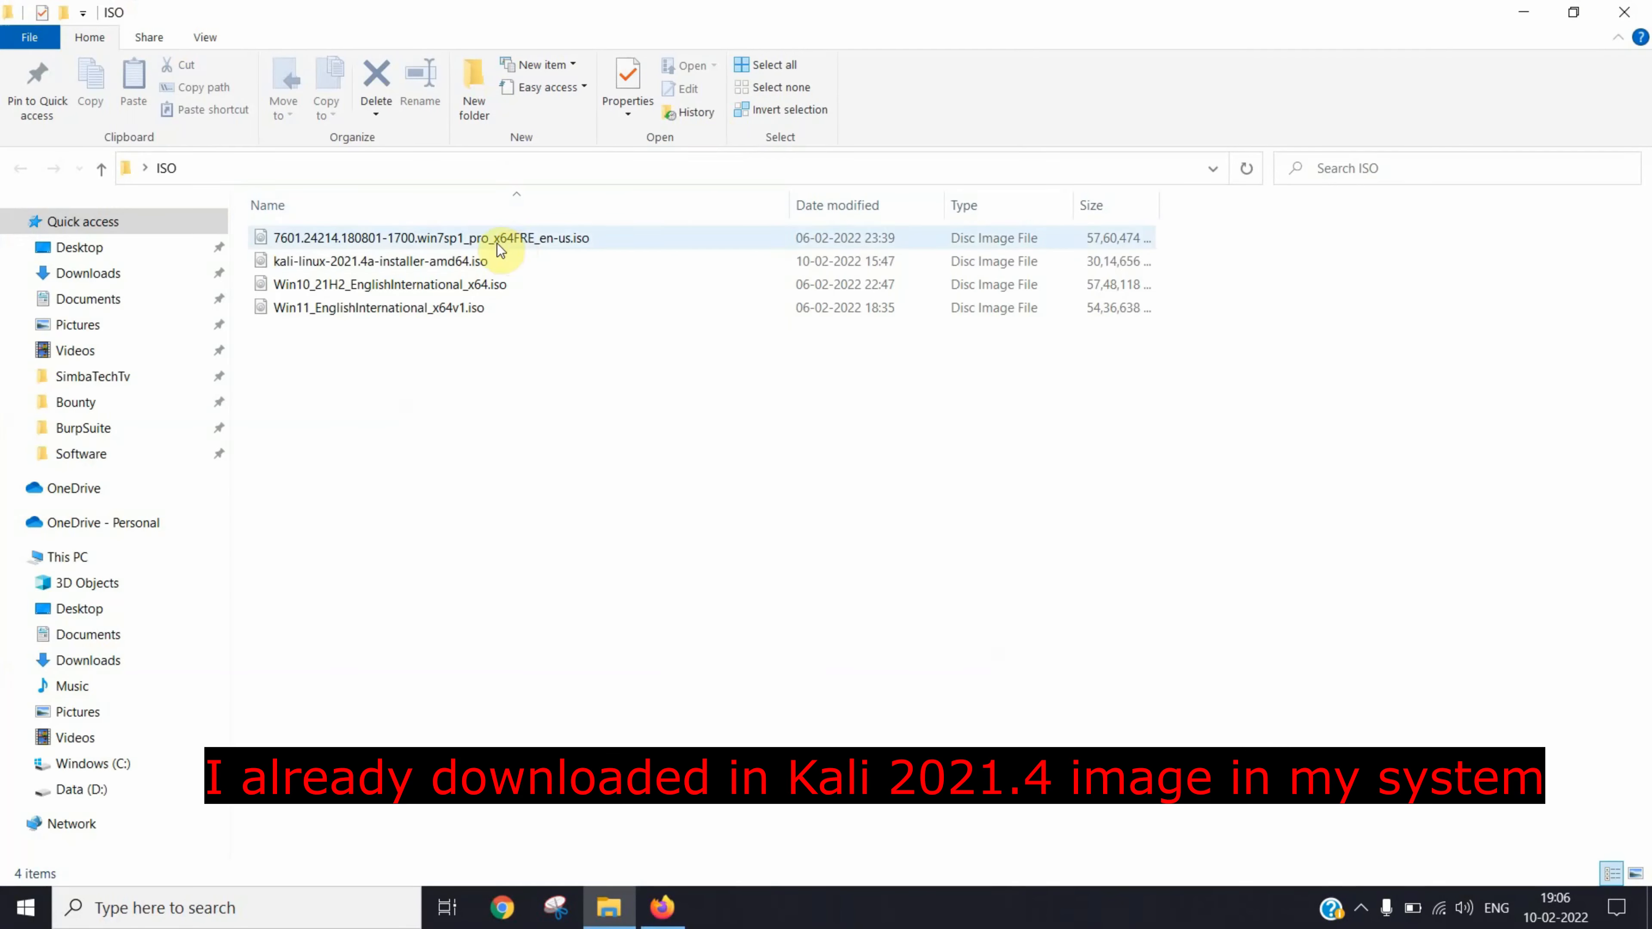
pyautogui.click(467, 262)
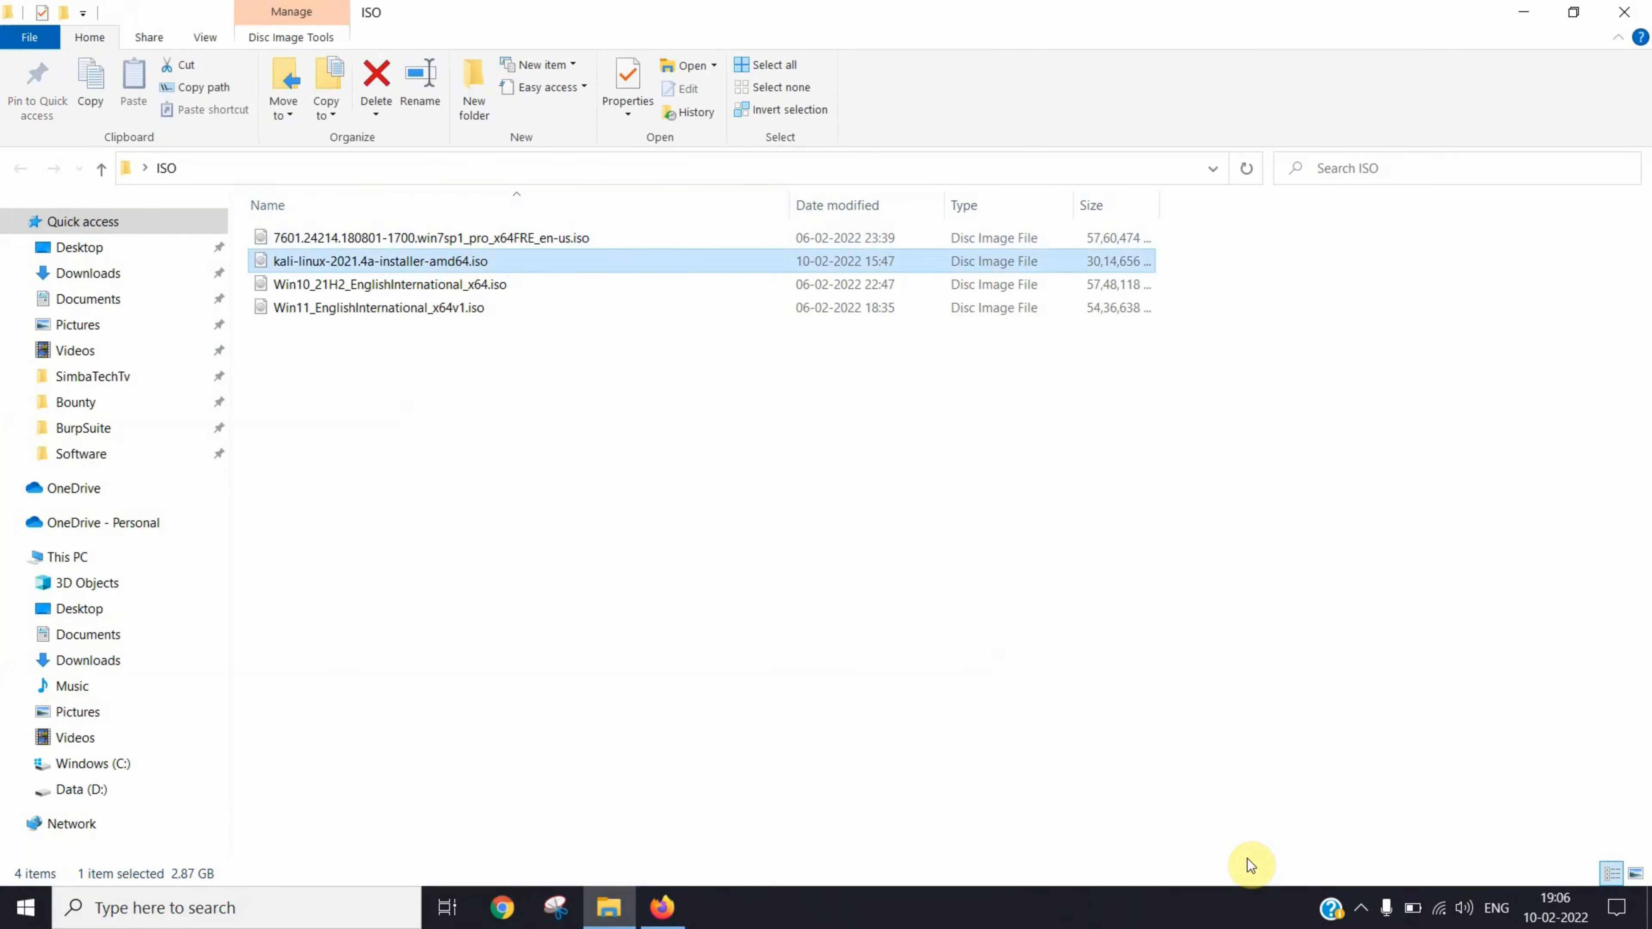
pyautogui.click(1524, 11)
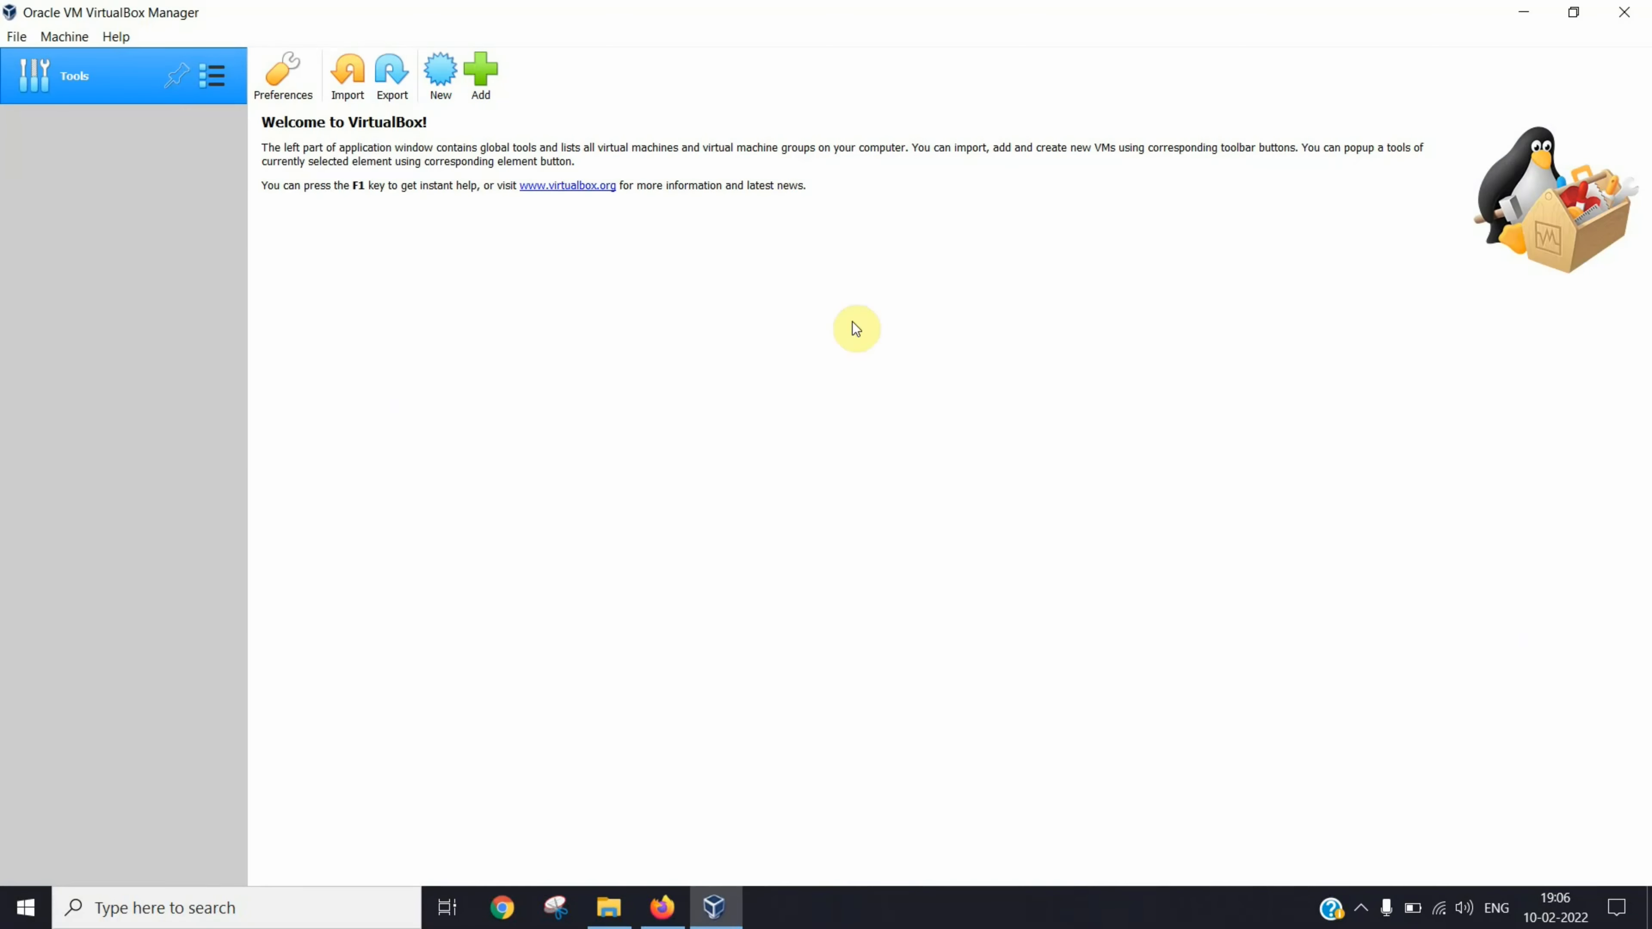
# Start a new virtual machine in VirtualBox named Kali, with type Linux and version Debian (64-bit).
pyautogui.click(440, 90)
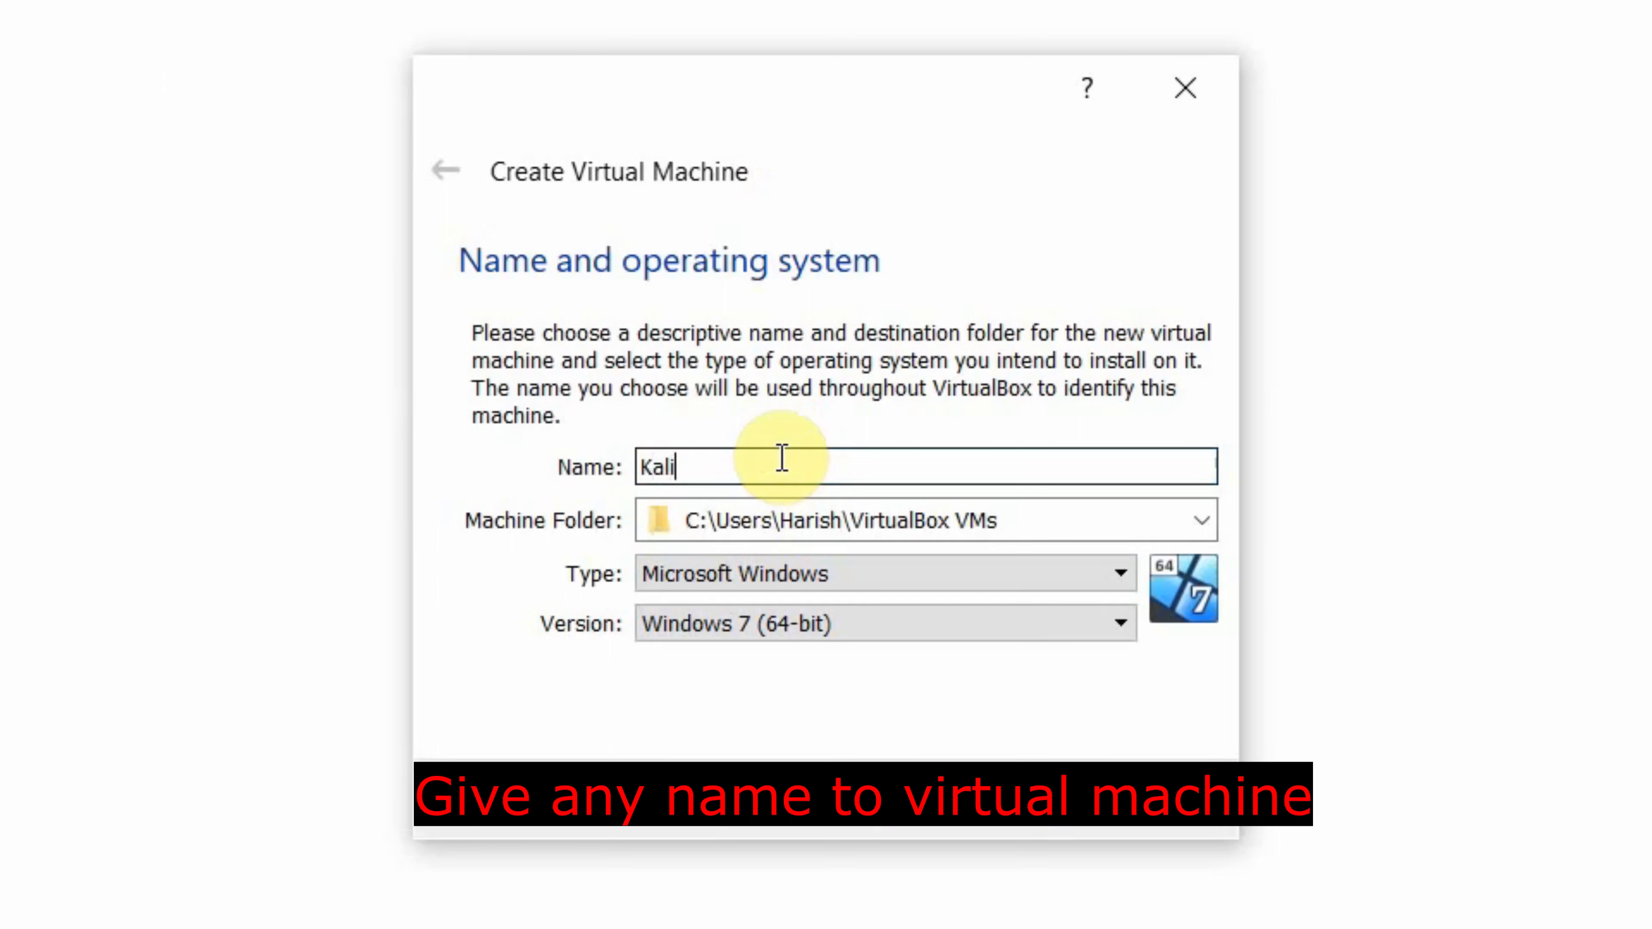
pyautogui.click(945, 579)
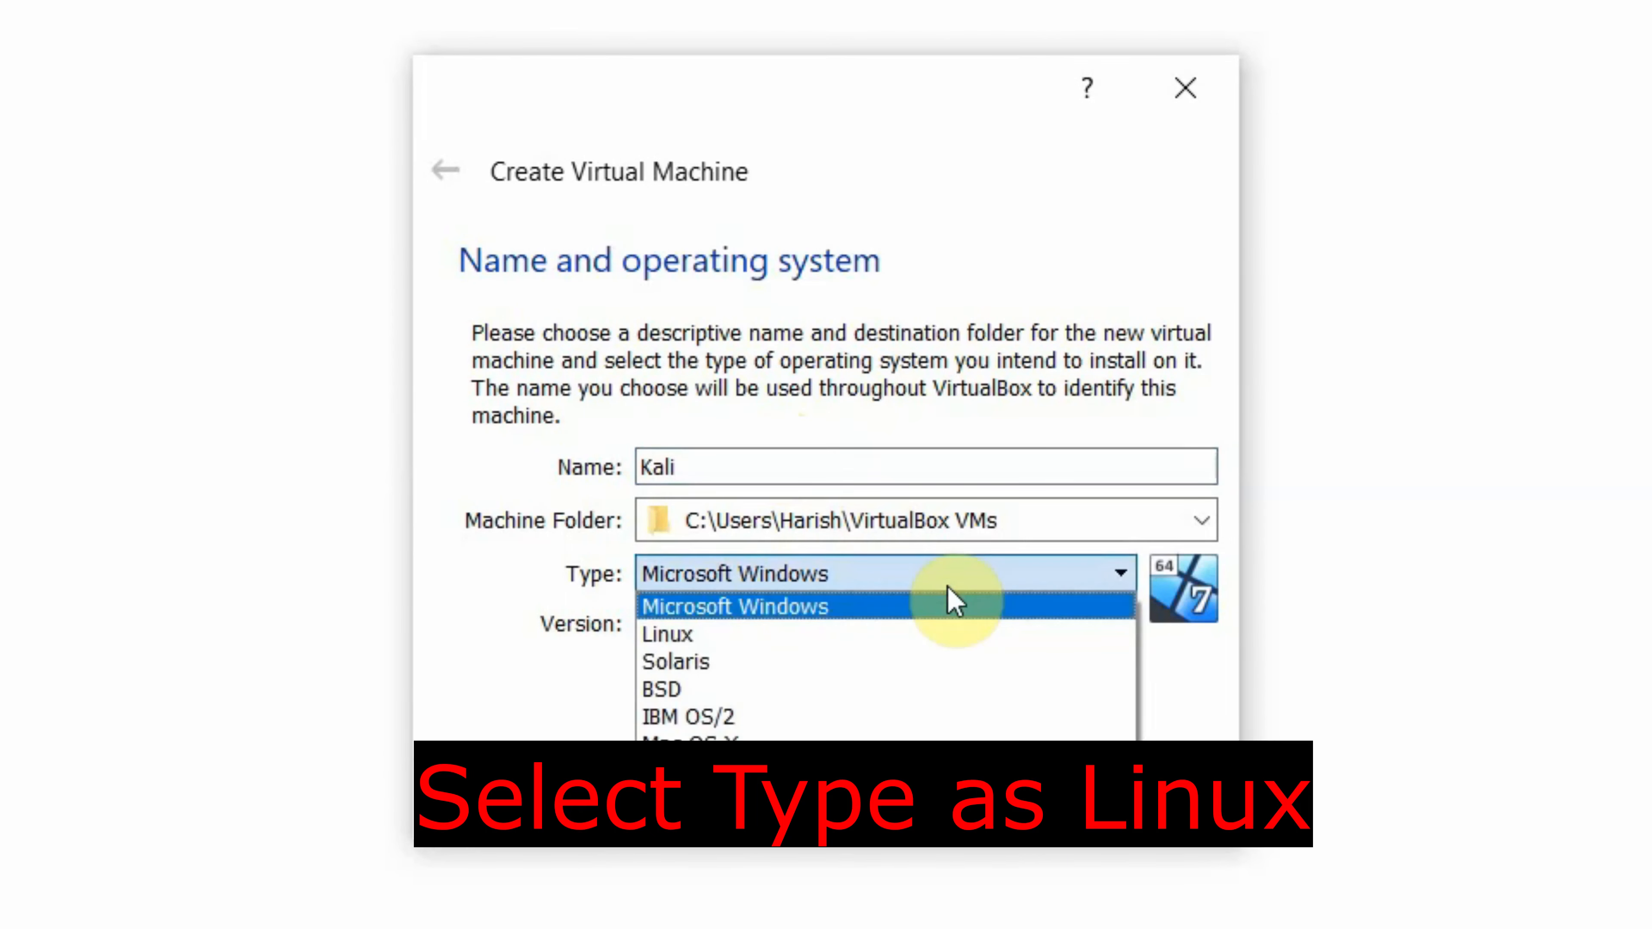
pyautogui.click(792, 640)
pyautogui.click(726, 626)
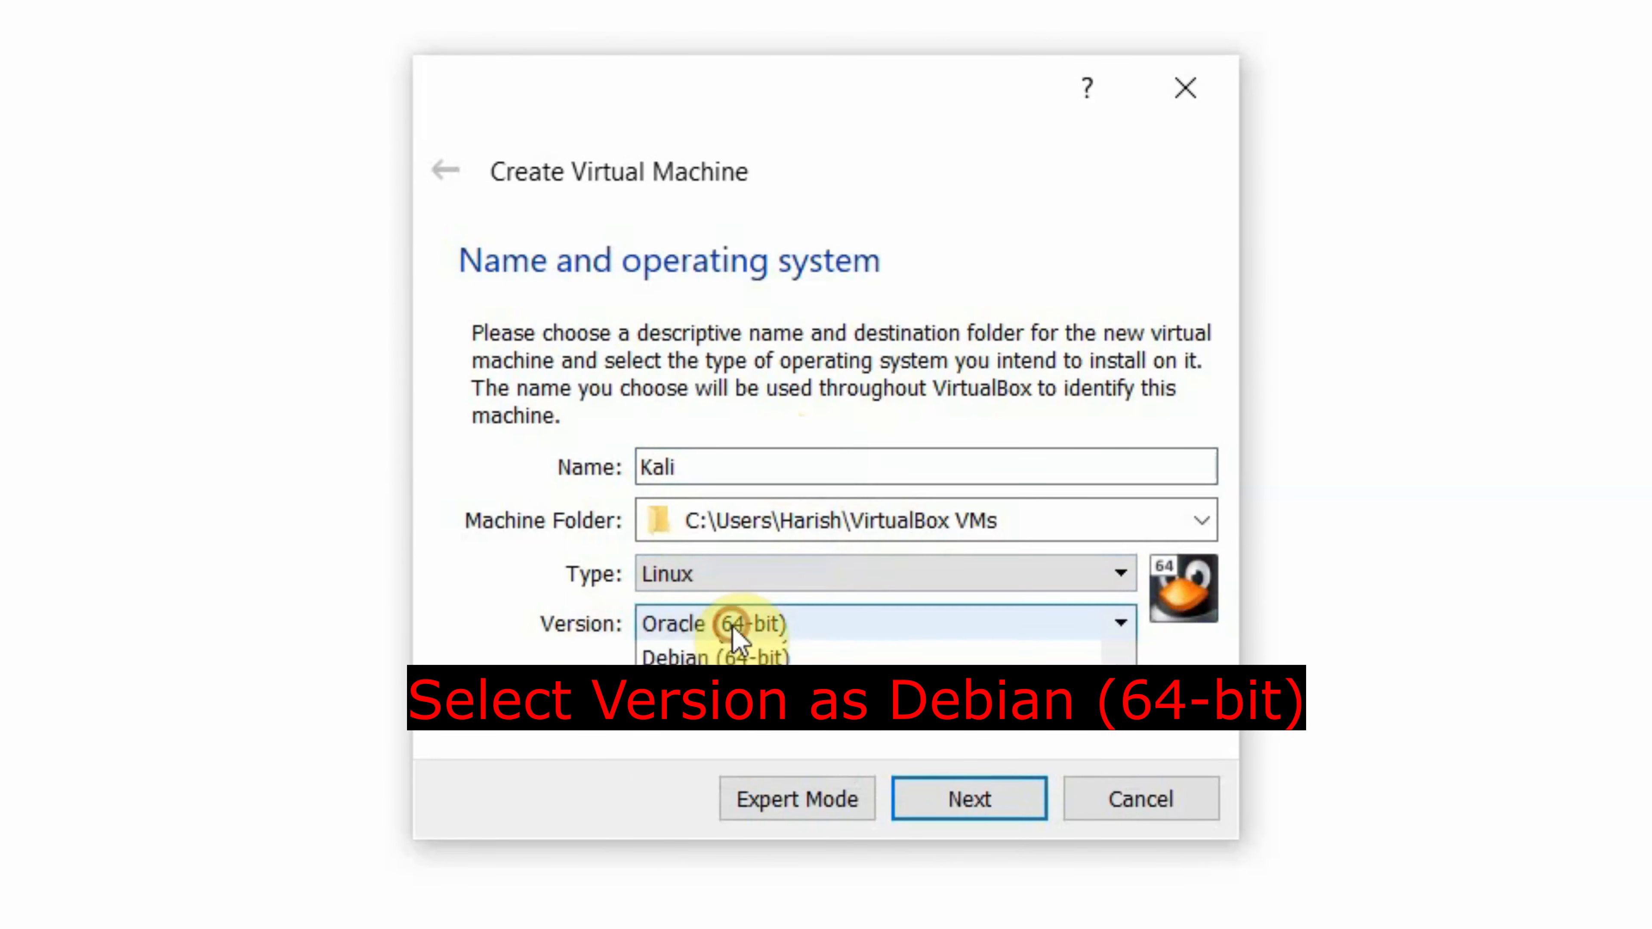
pyautogui.click(774, 683)
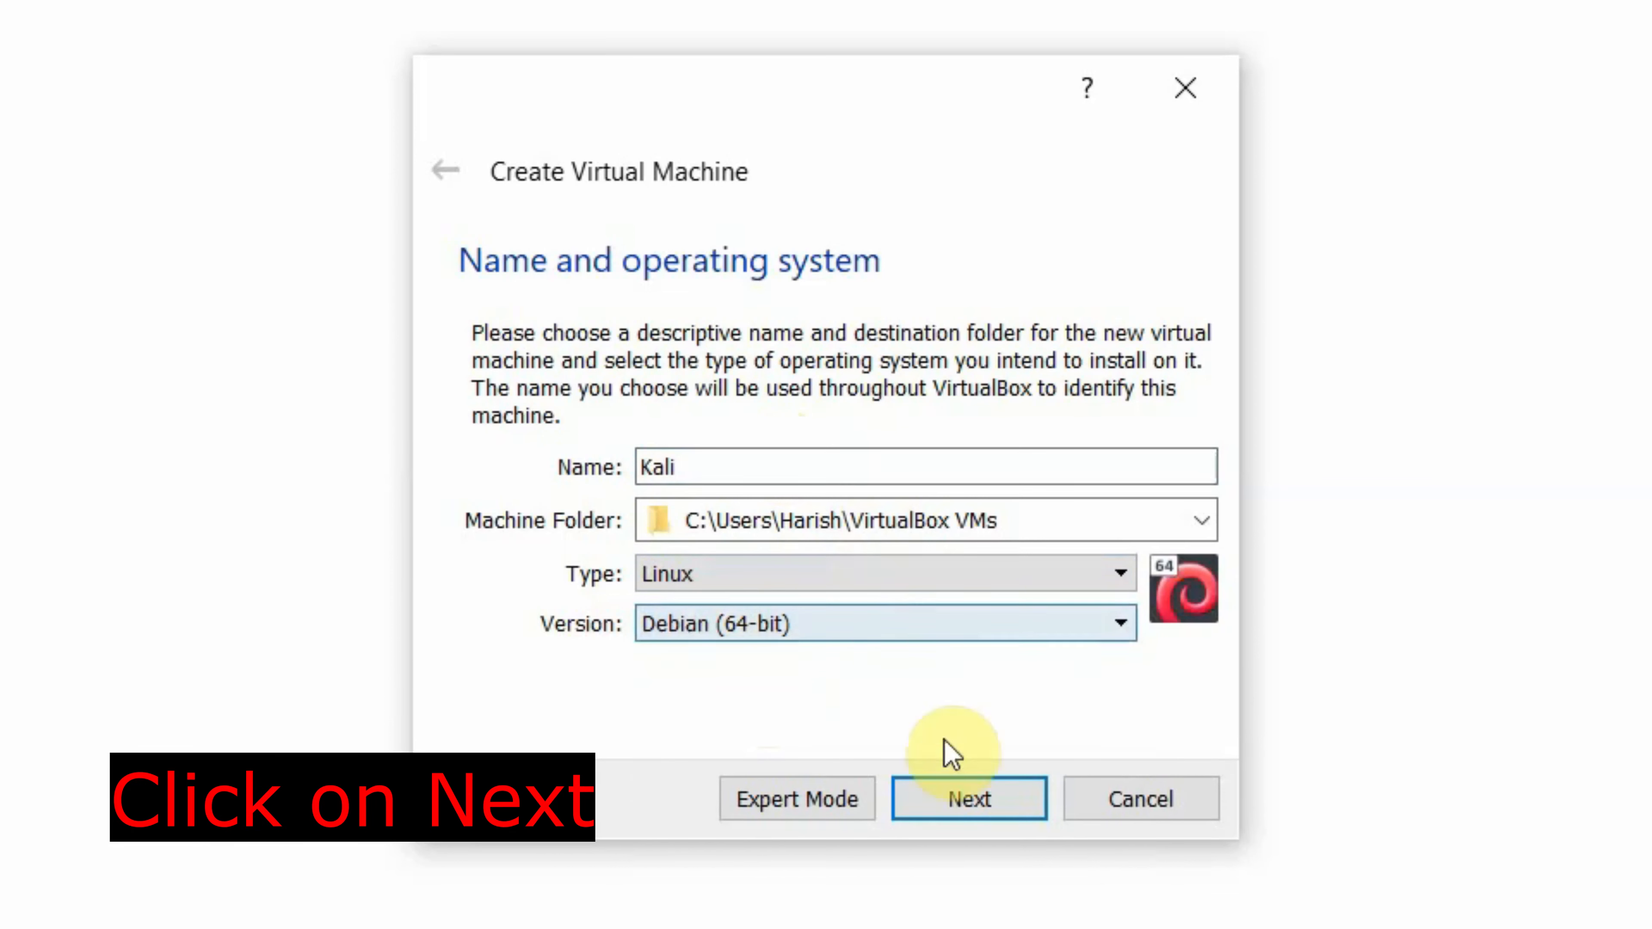
pyautogui.click(973, 787)
# Allocate 4096 MB of memory to the new machine and choose to create a virtual hard disk now.
pyautogui.moveTo(546, 458); pyautogui.dragTo(758, 463)
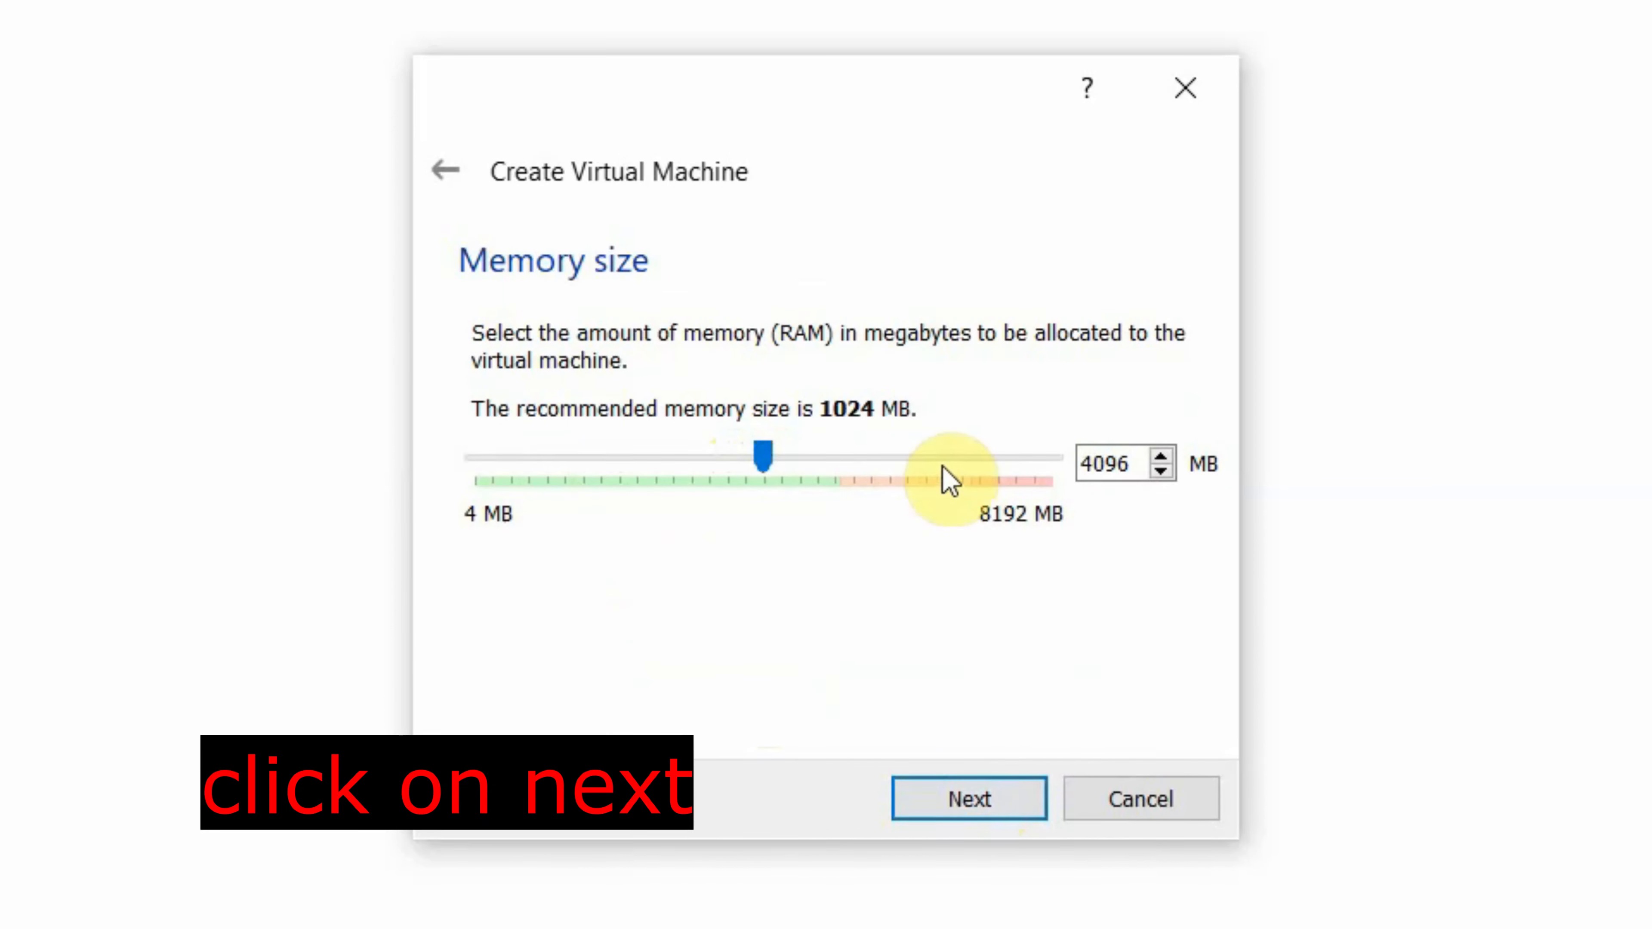
pyautogui.click(1018, 801)
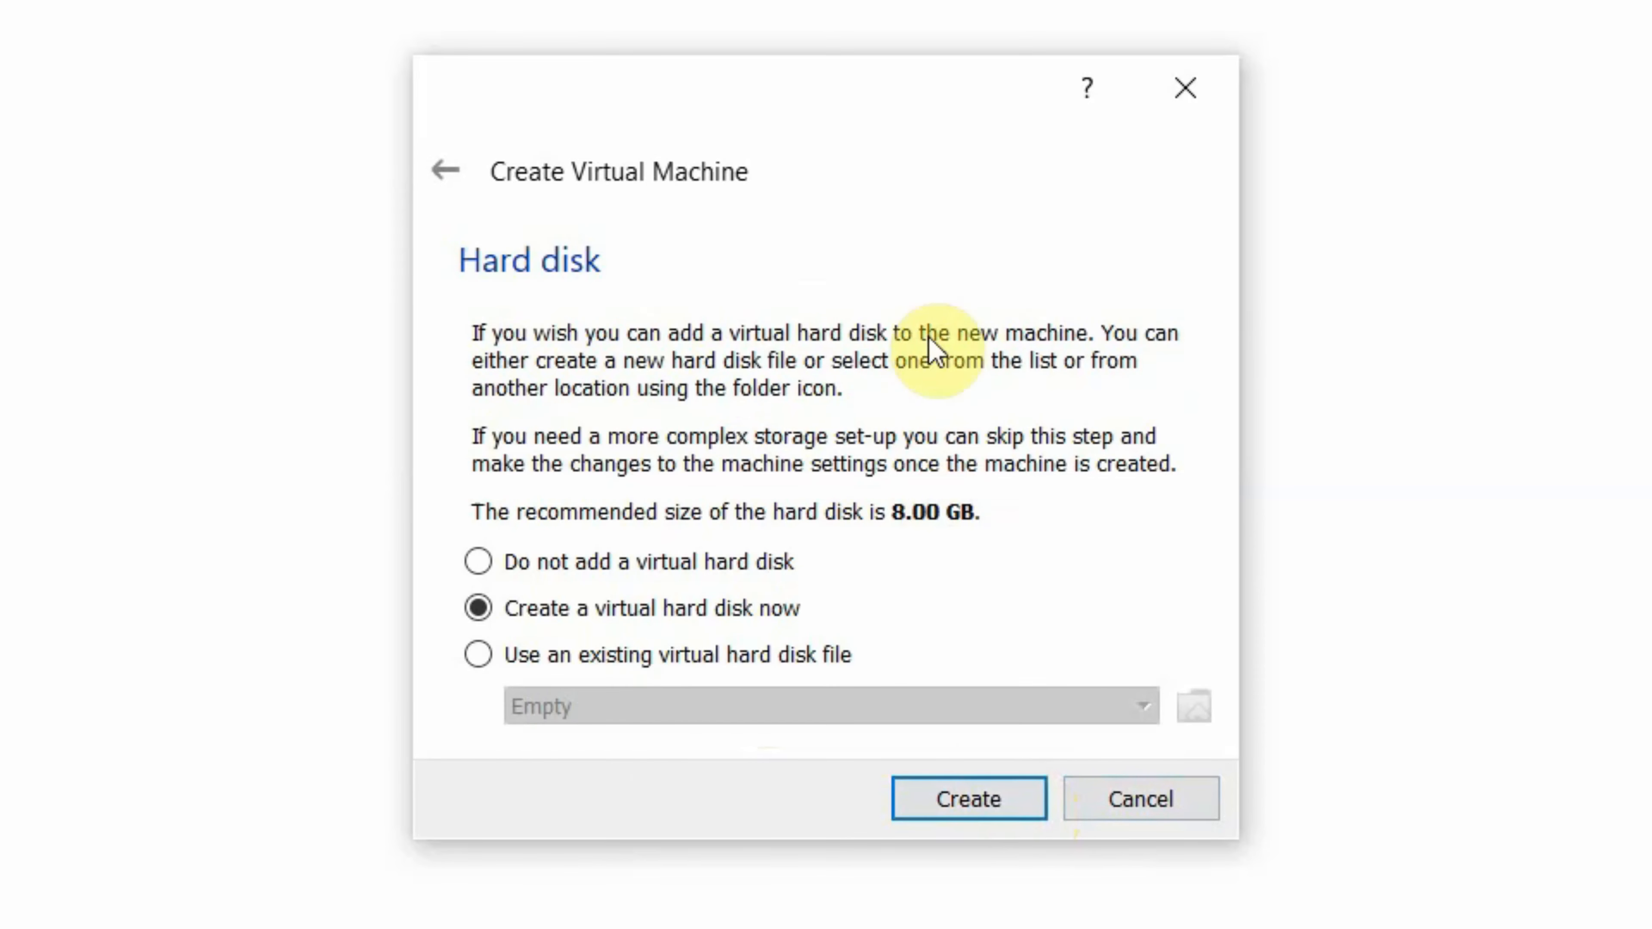
pyautogui.click(967, 803)
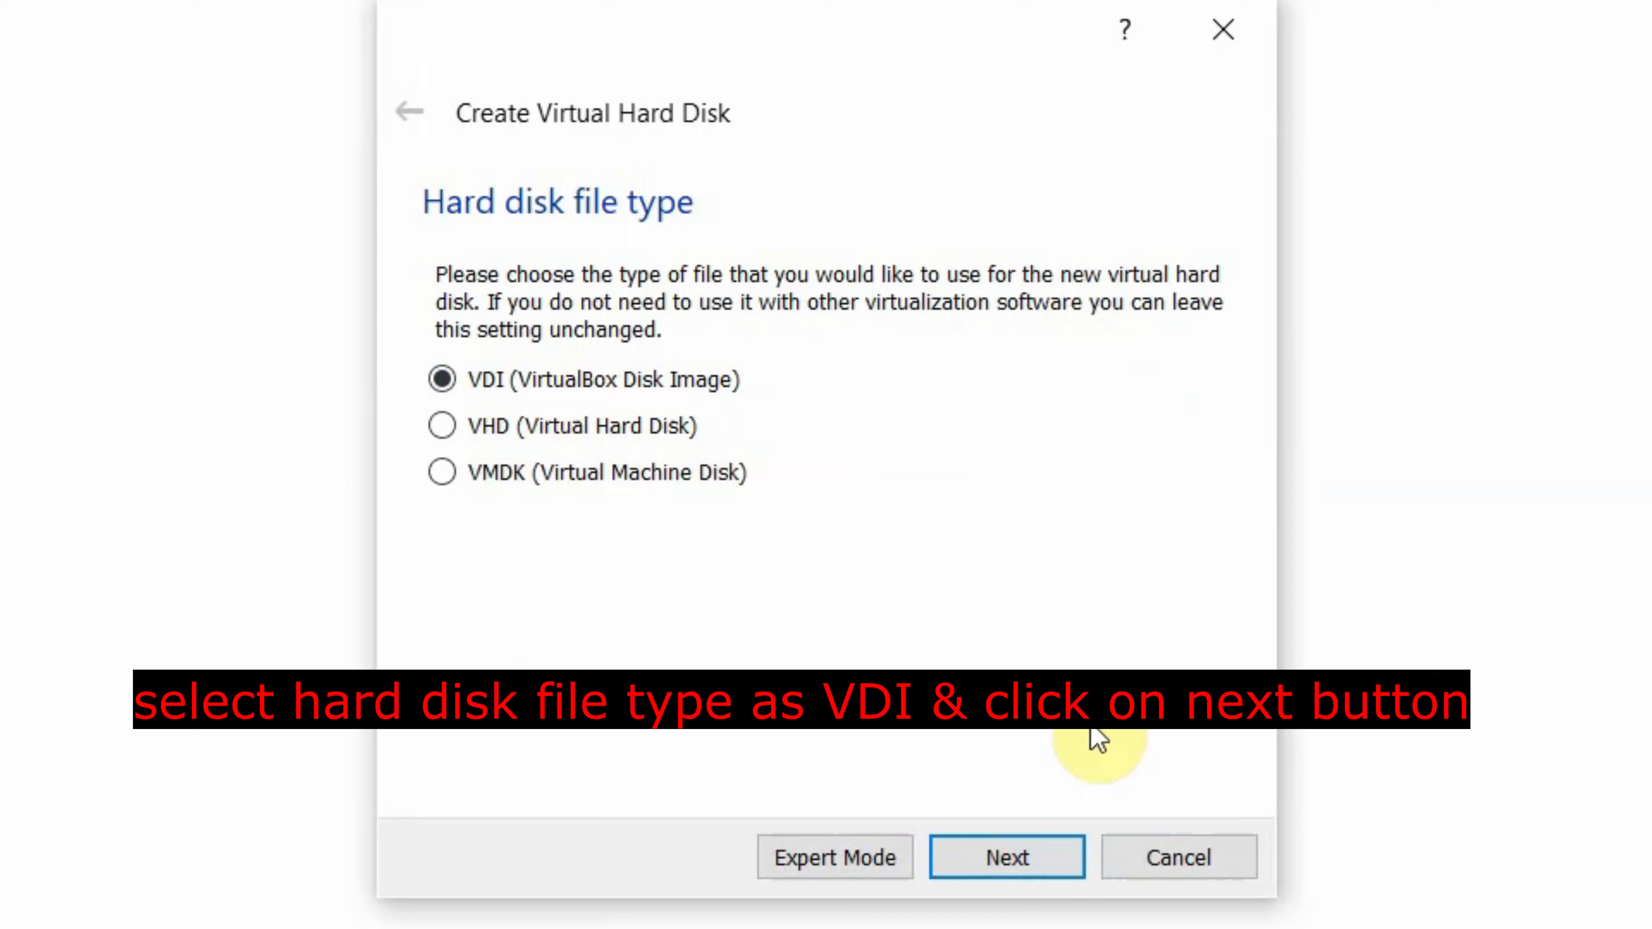
# Create the virtual hard disk as a dynamically allocated VDI with a size of 40 GB.
pyautogui.click(1034, 862)
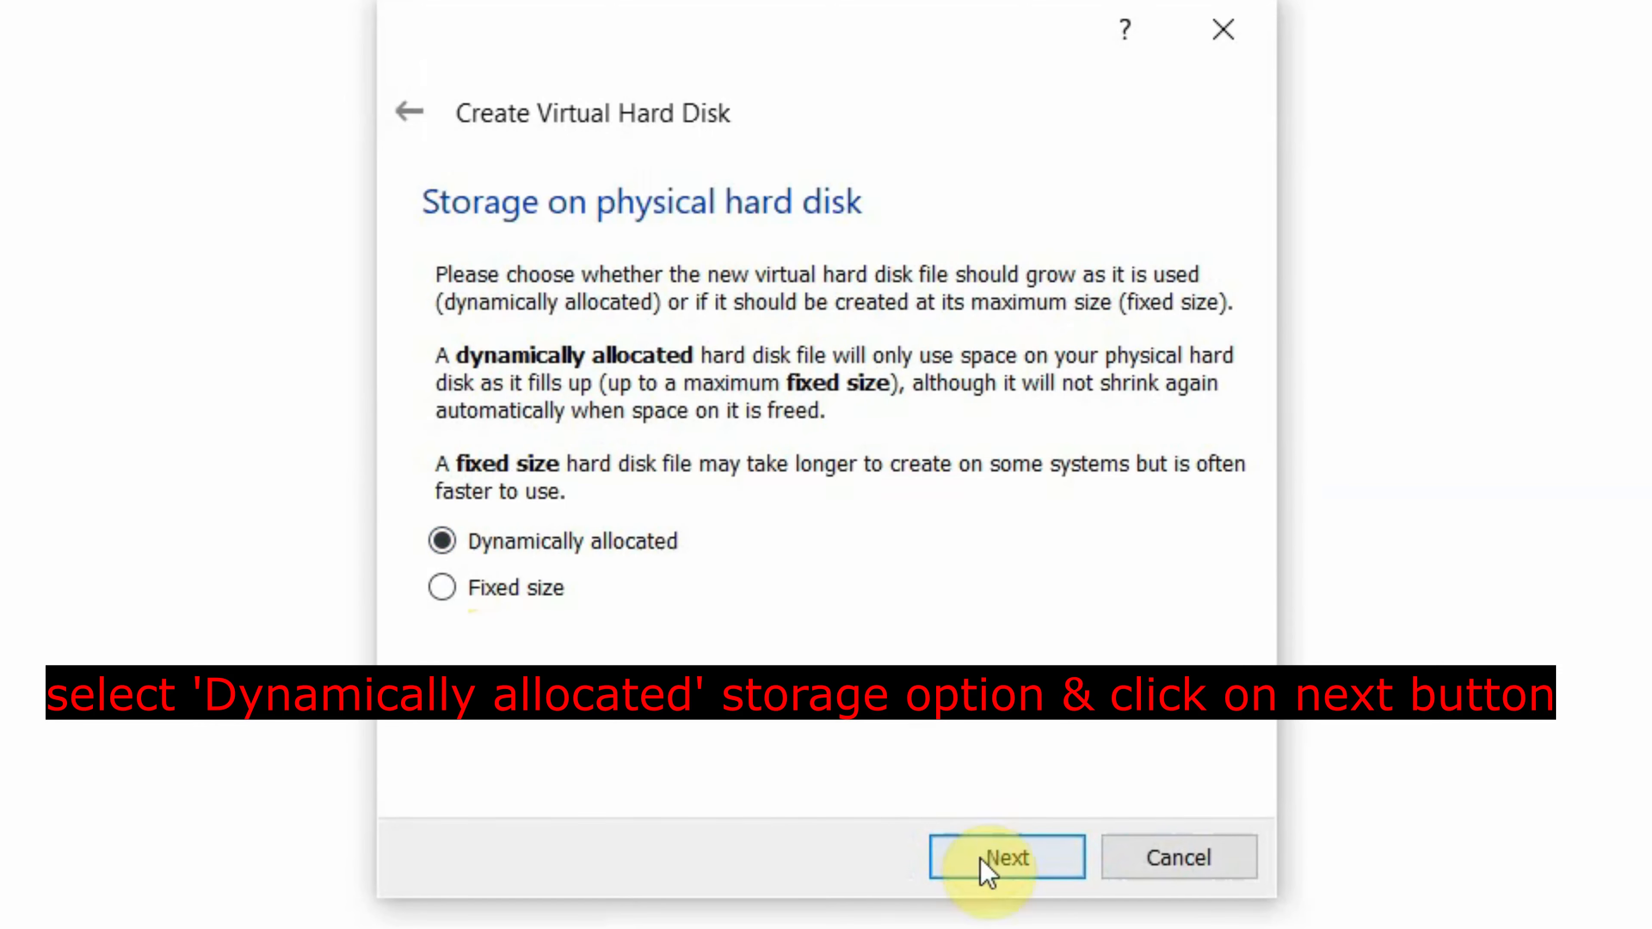
pyautogui.click(1006, 857)
pyautogui.moveTo(834, 490); pyautogui.dragTo(856, 488)
pyautogui.tripleClick(1221, 491)
pyautogui.write('40 GB')
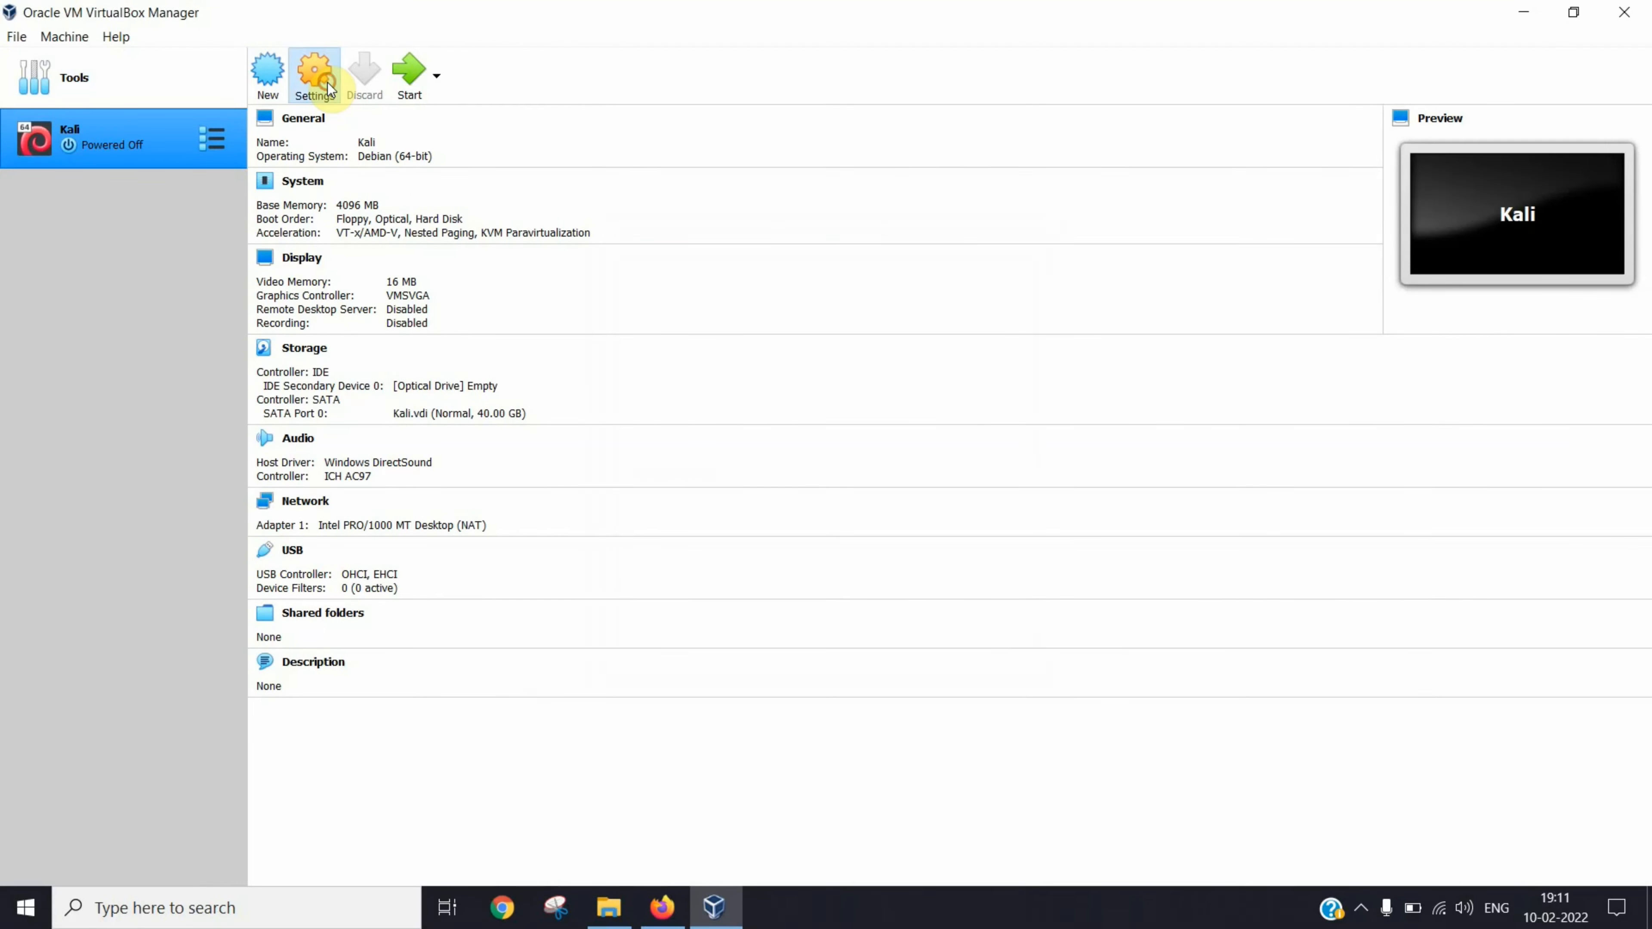
# Set both Shared Clipboard and Drag'n'Drop to Bidirectional in the Kali machine's general settings.
pyautogui.click(328, 83)
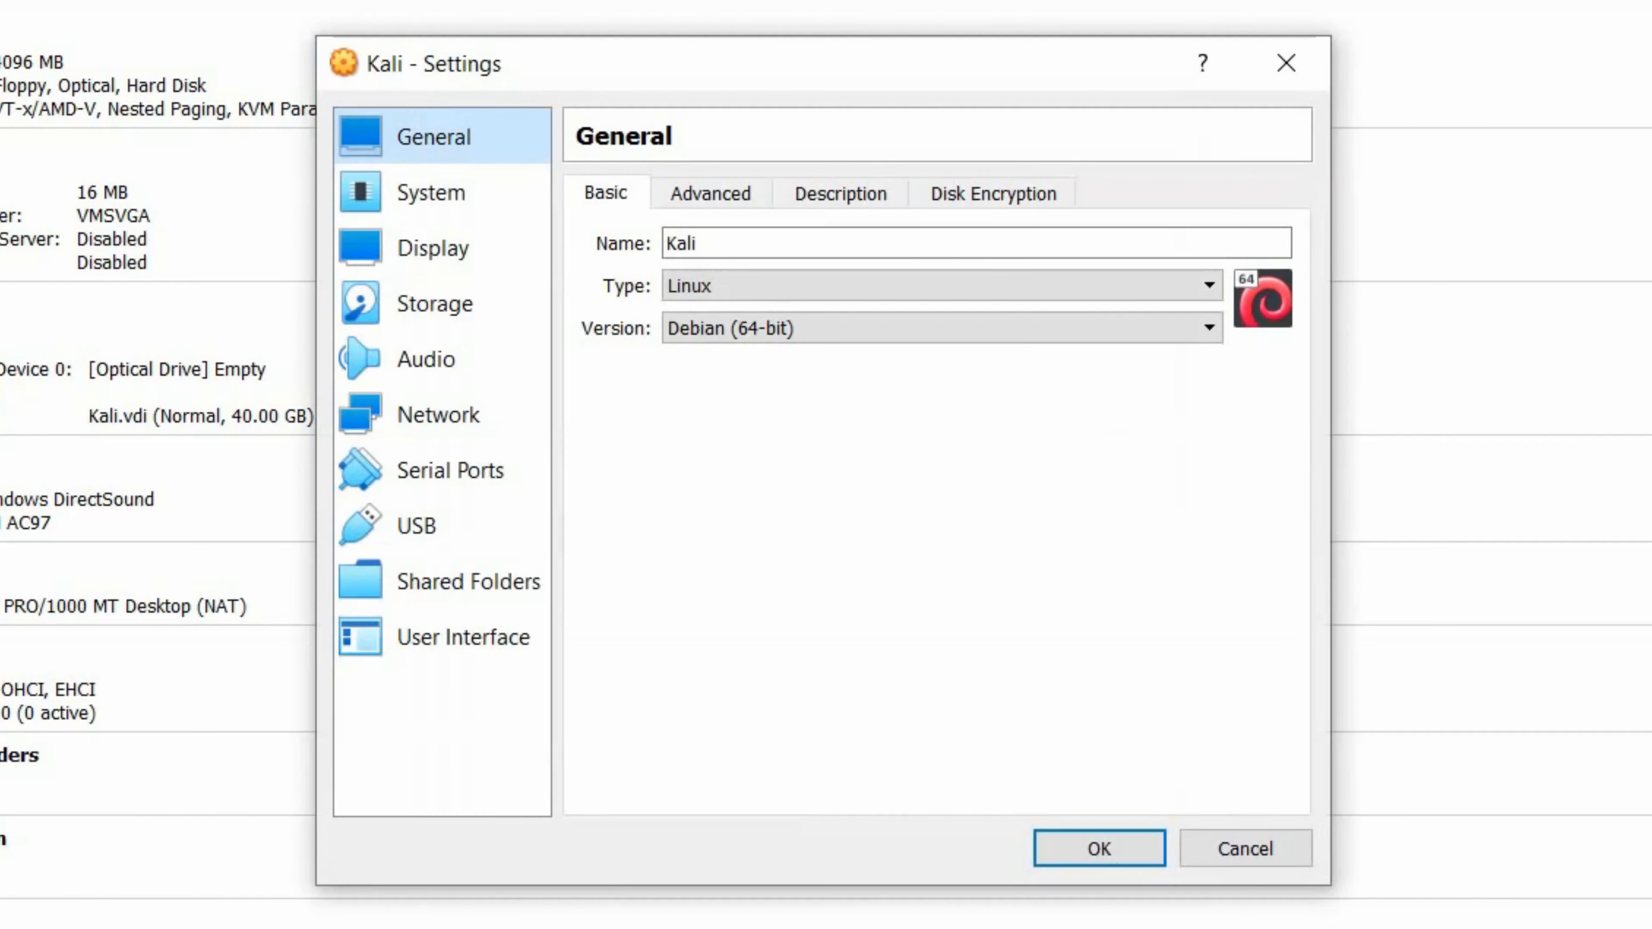
pyautogui.click(748, 195)
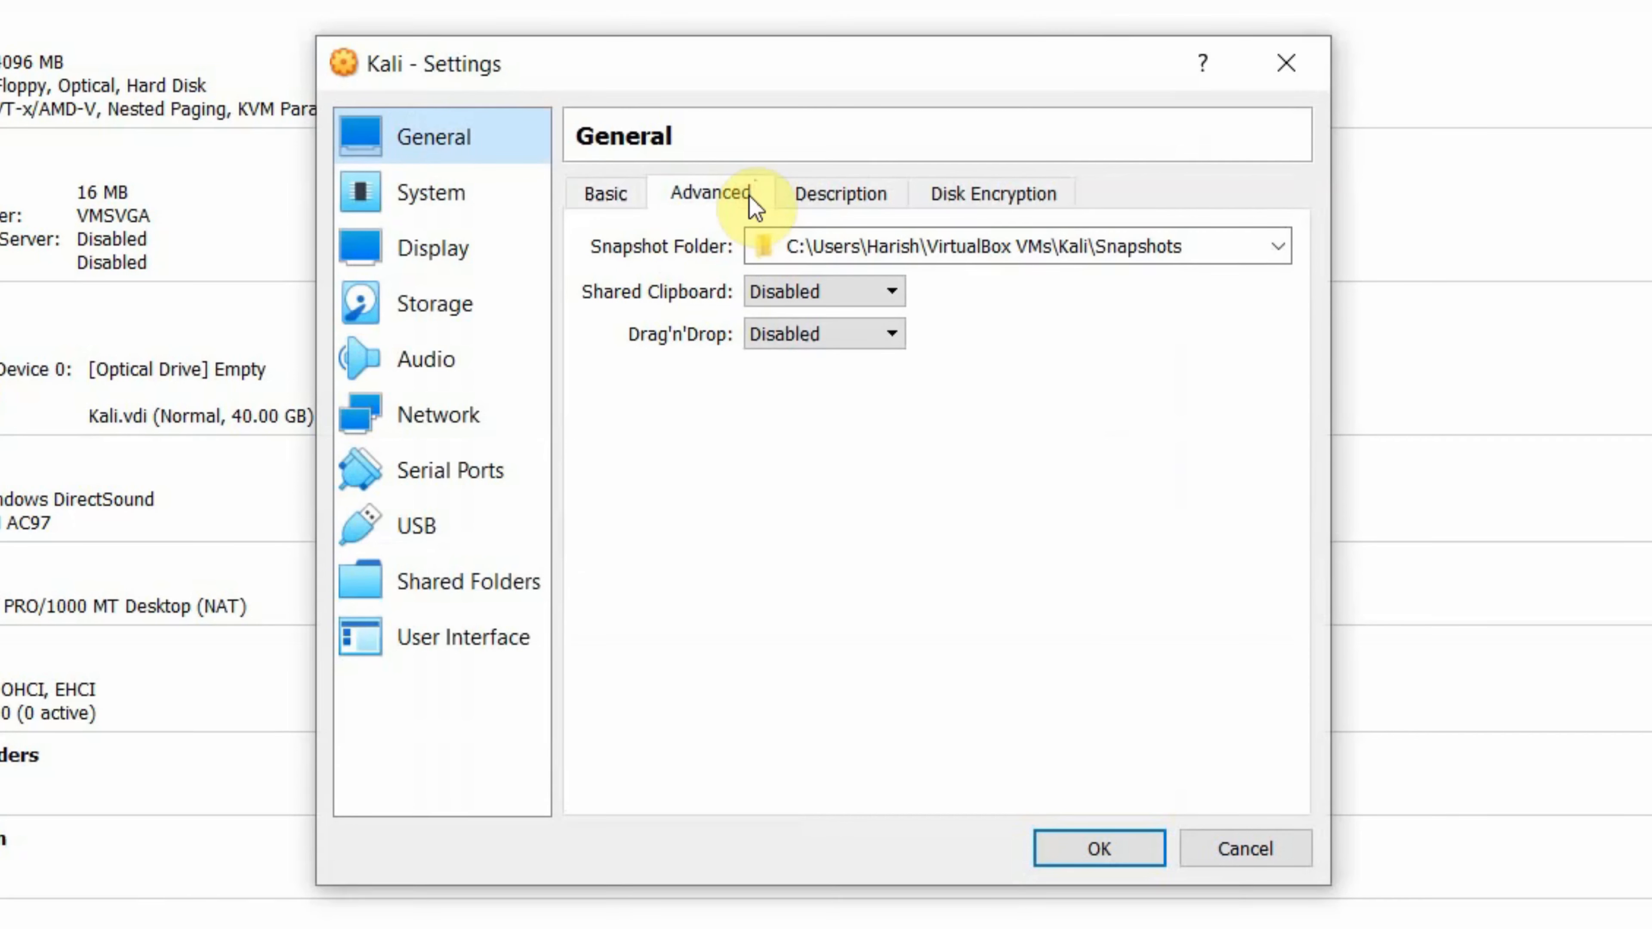
pyautogui.click(852, 295)
pyautogui.click(855, 391)
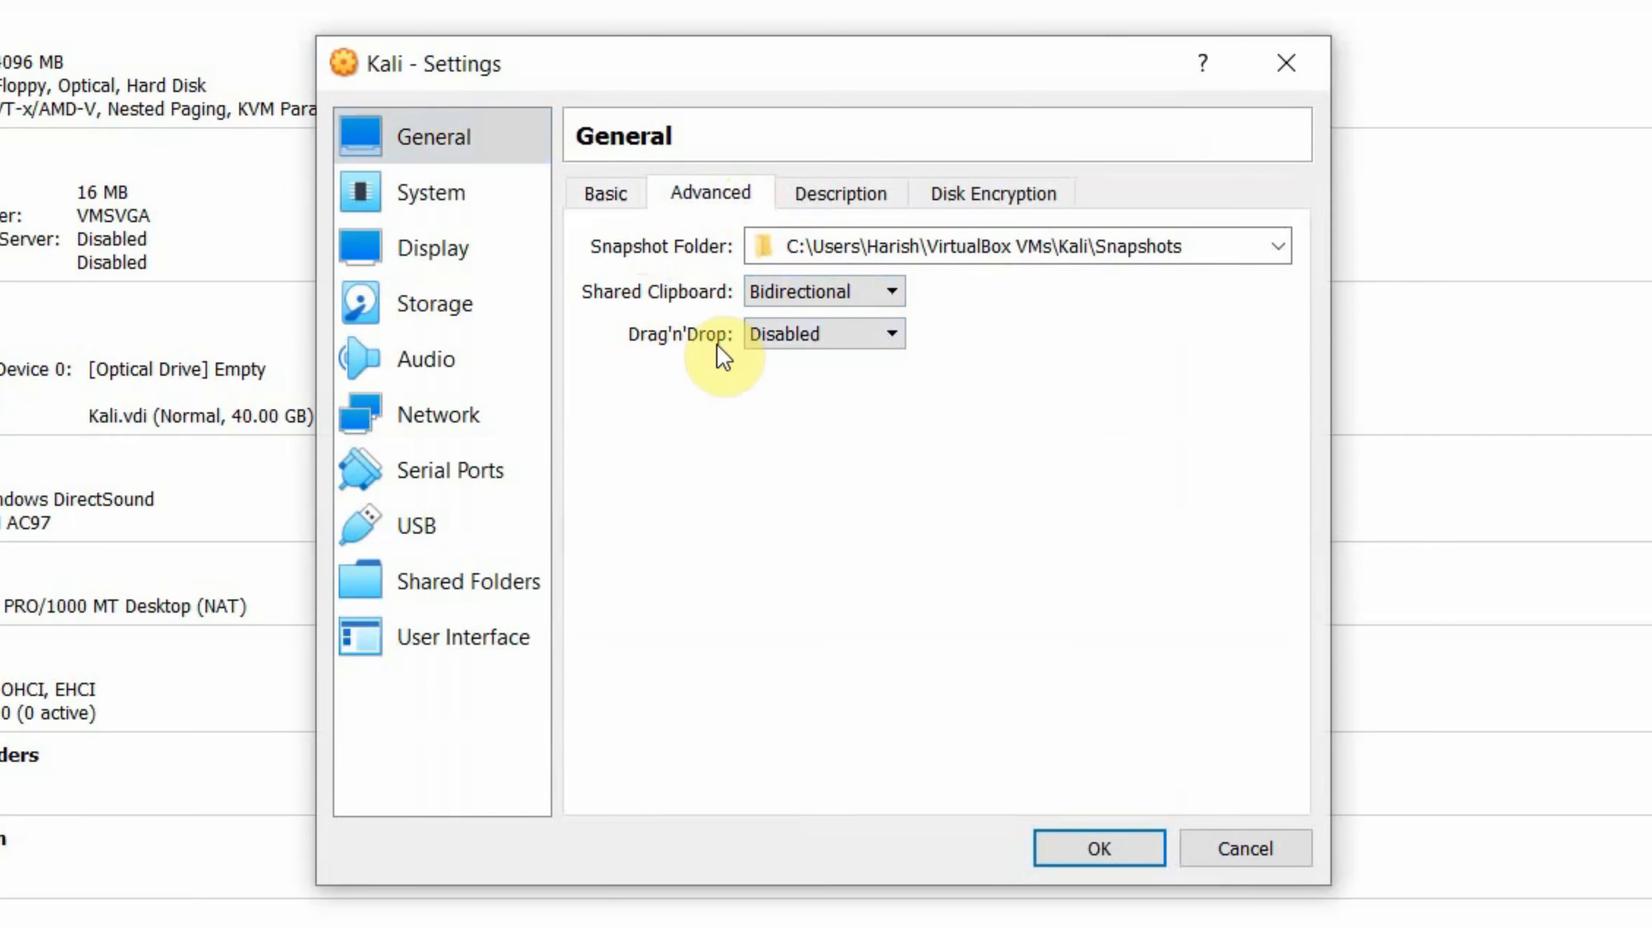
pyautogui.click(793, 335)
pyautogui.click(808, 432)
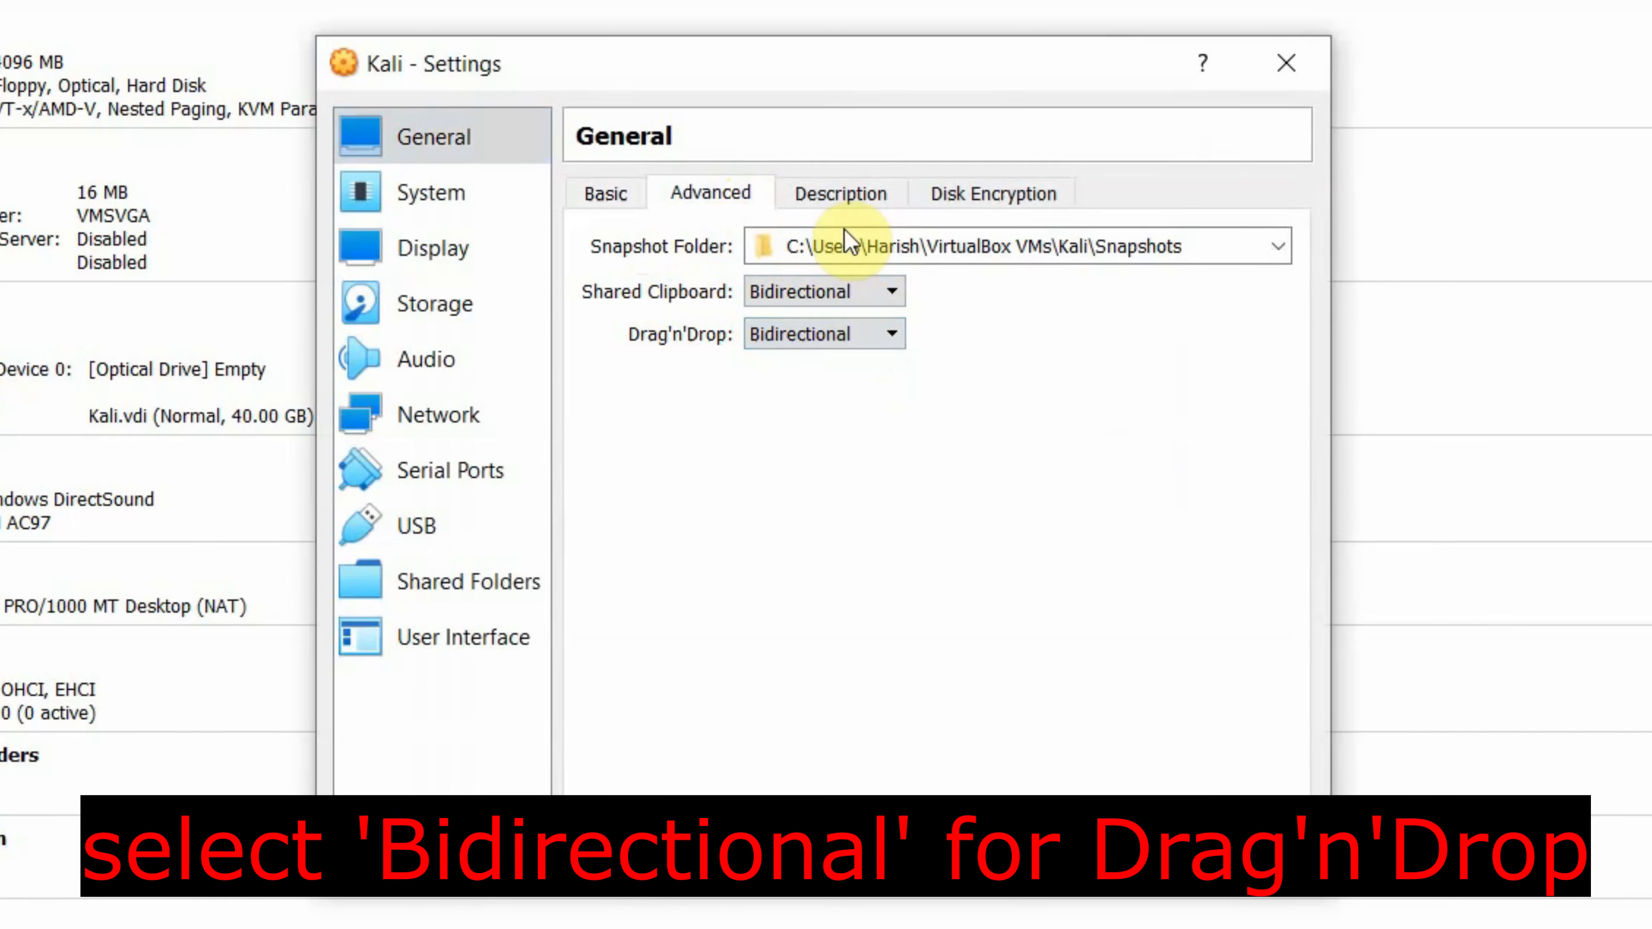
pyautogui.click(845, 205)
pyautogui.click(1025, 206)
# Exclude Floppy from the Kali machine's boot order and set its processor count to 2.
pyautogui.click(449, 202)
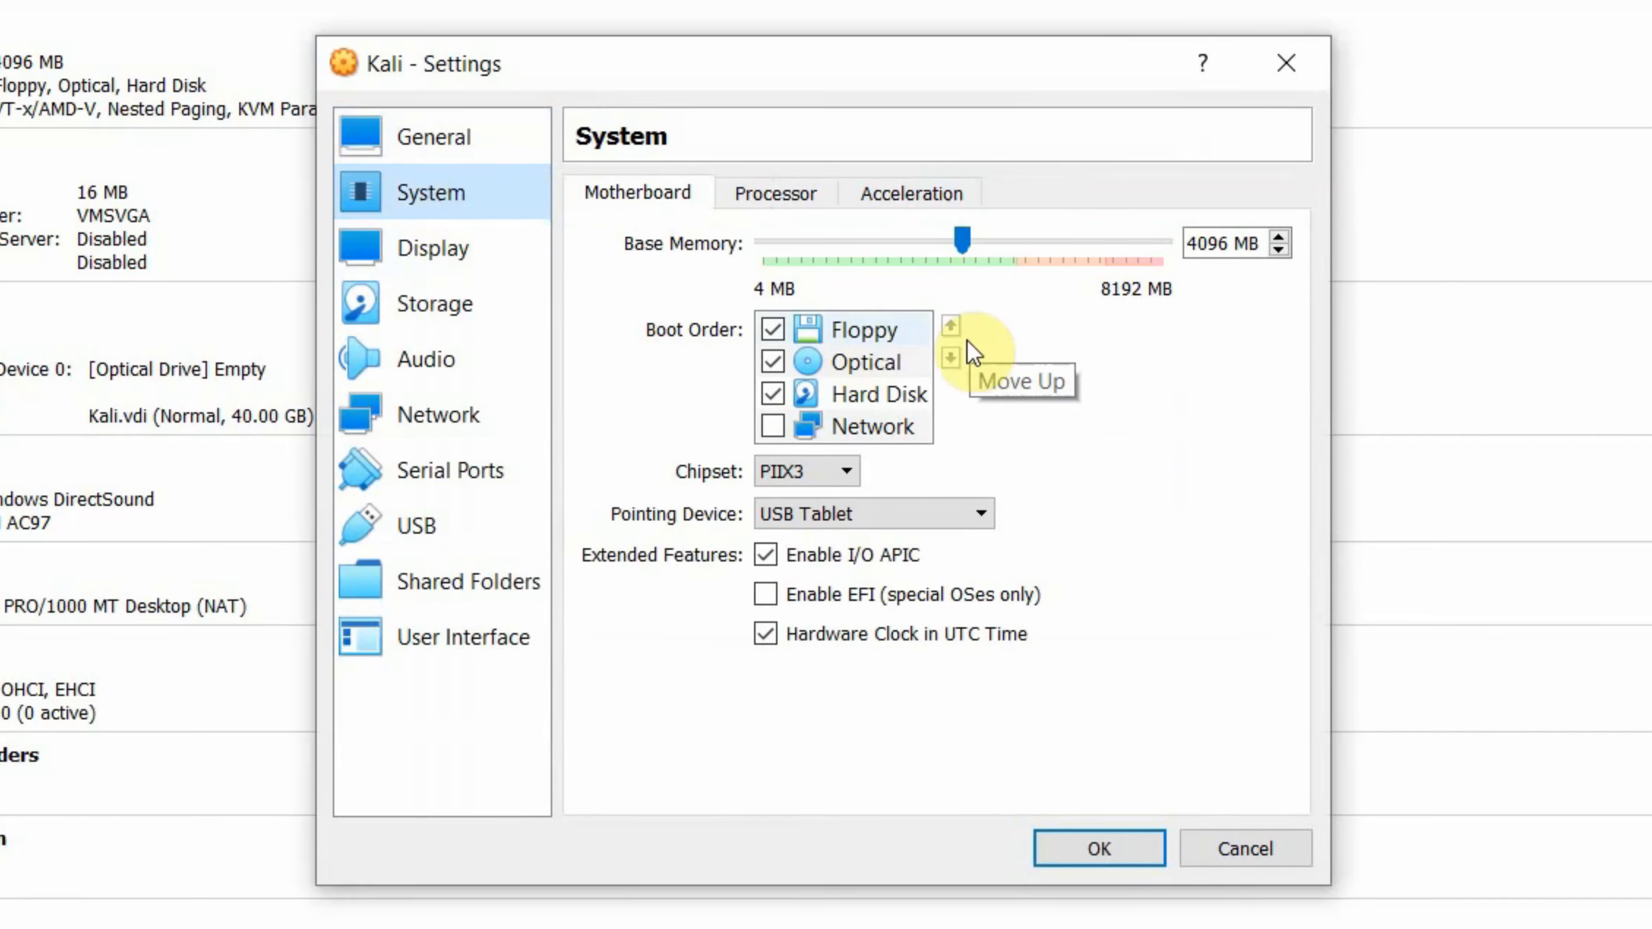
pyautogui.click(772, 330)
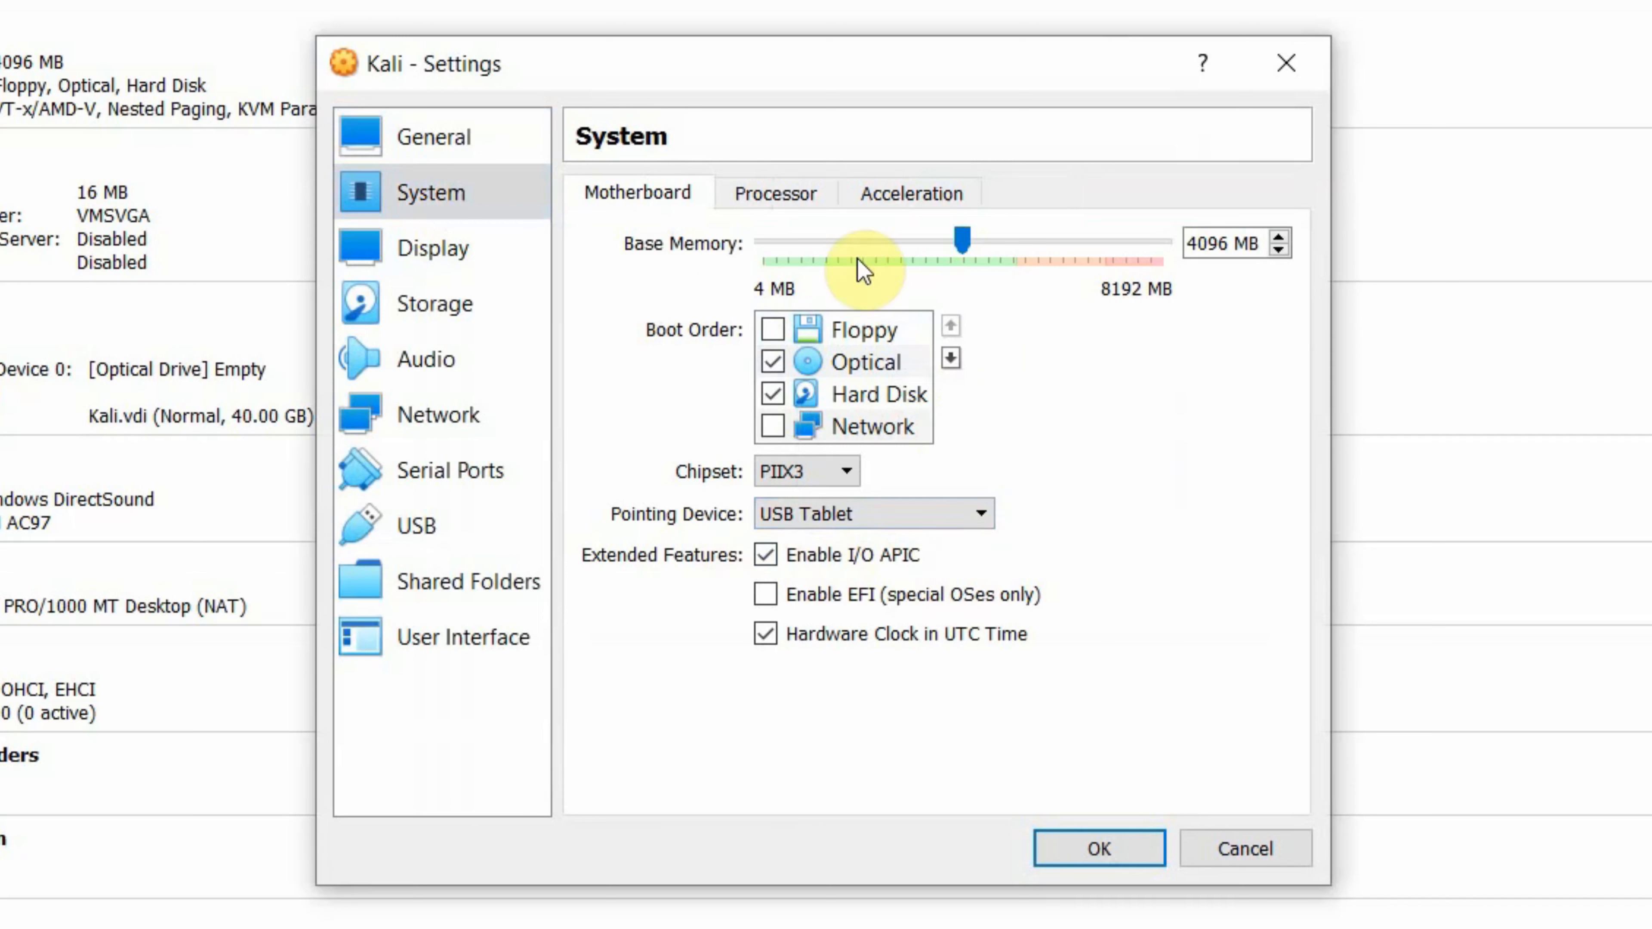
pyautogui.click(805, 198)
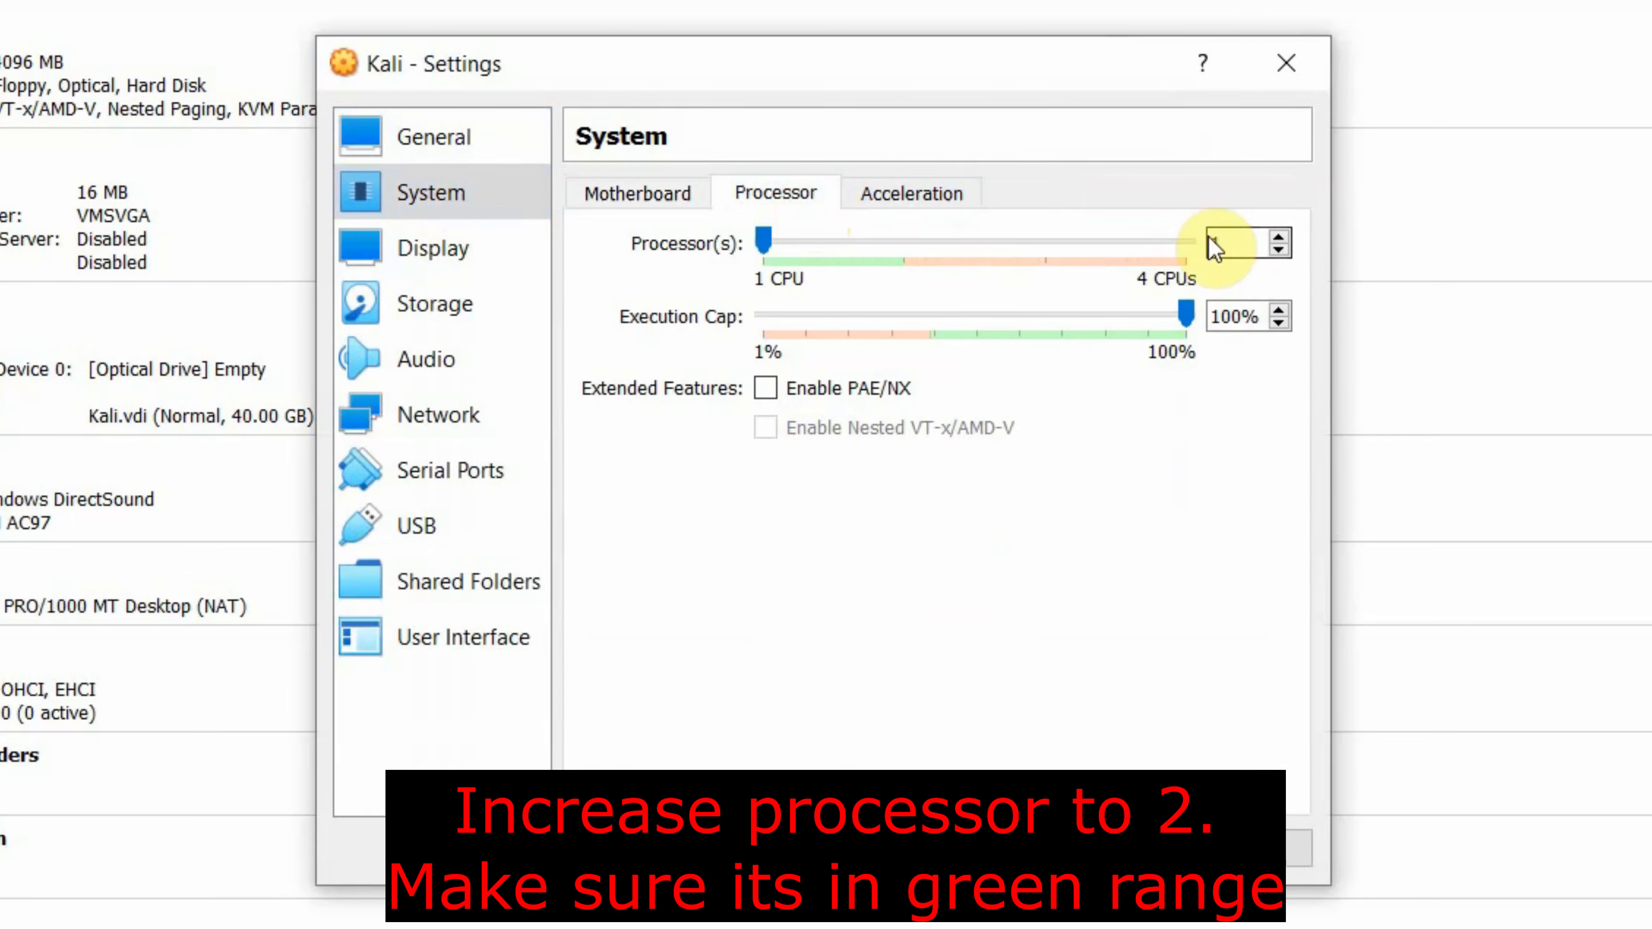
pyautogui.doubleClick(1225, 246)
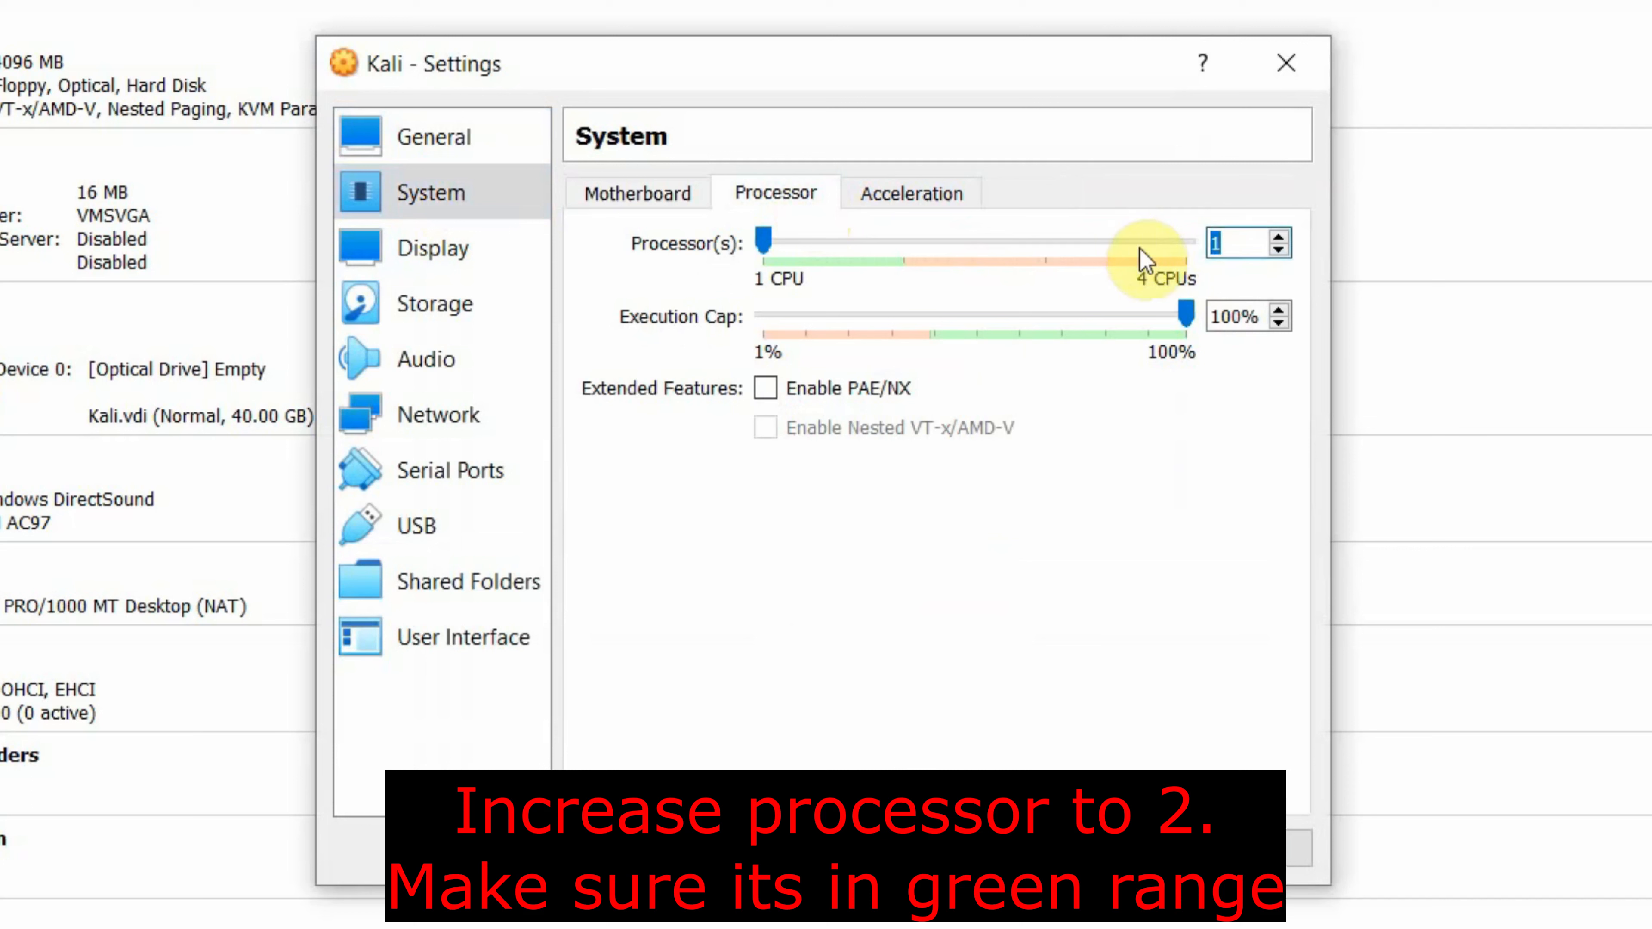
pyautogui.write('2')
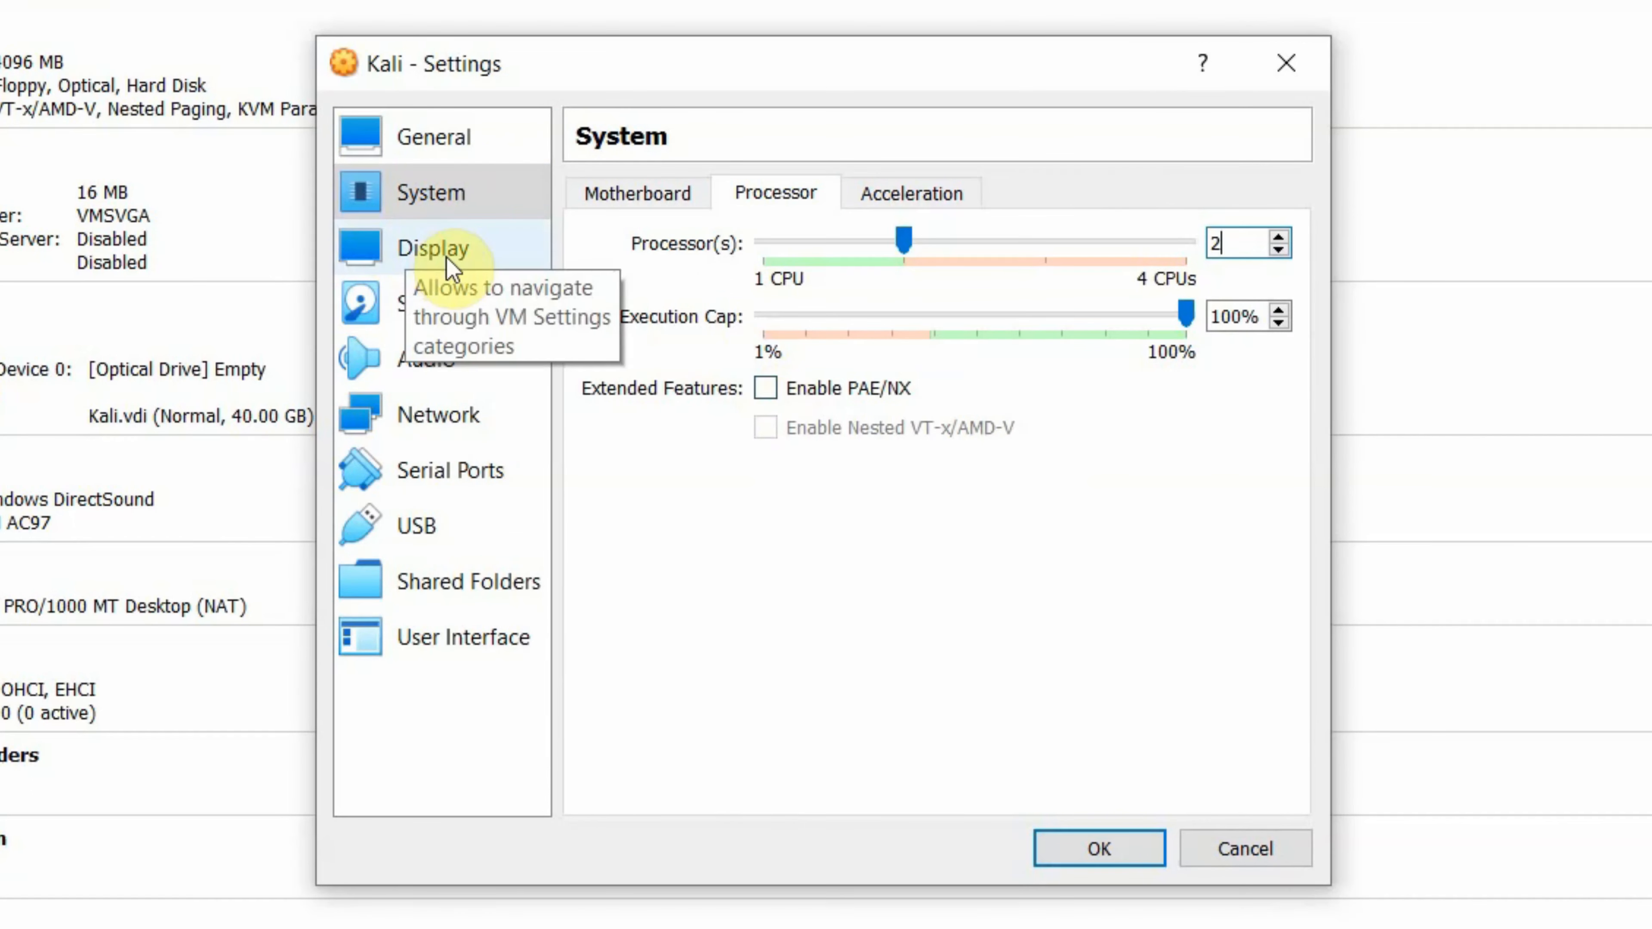
# Set the Kali machine's video memory to 128 MB.
pyautogui.click(451, 267)
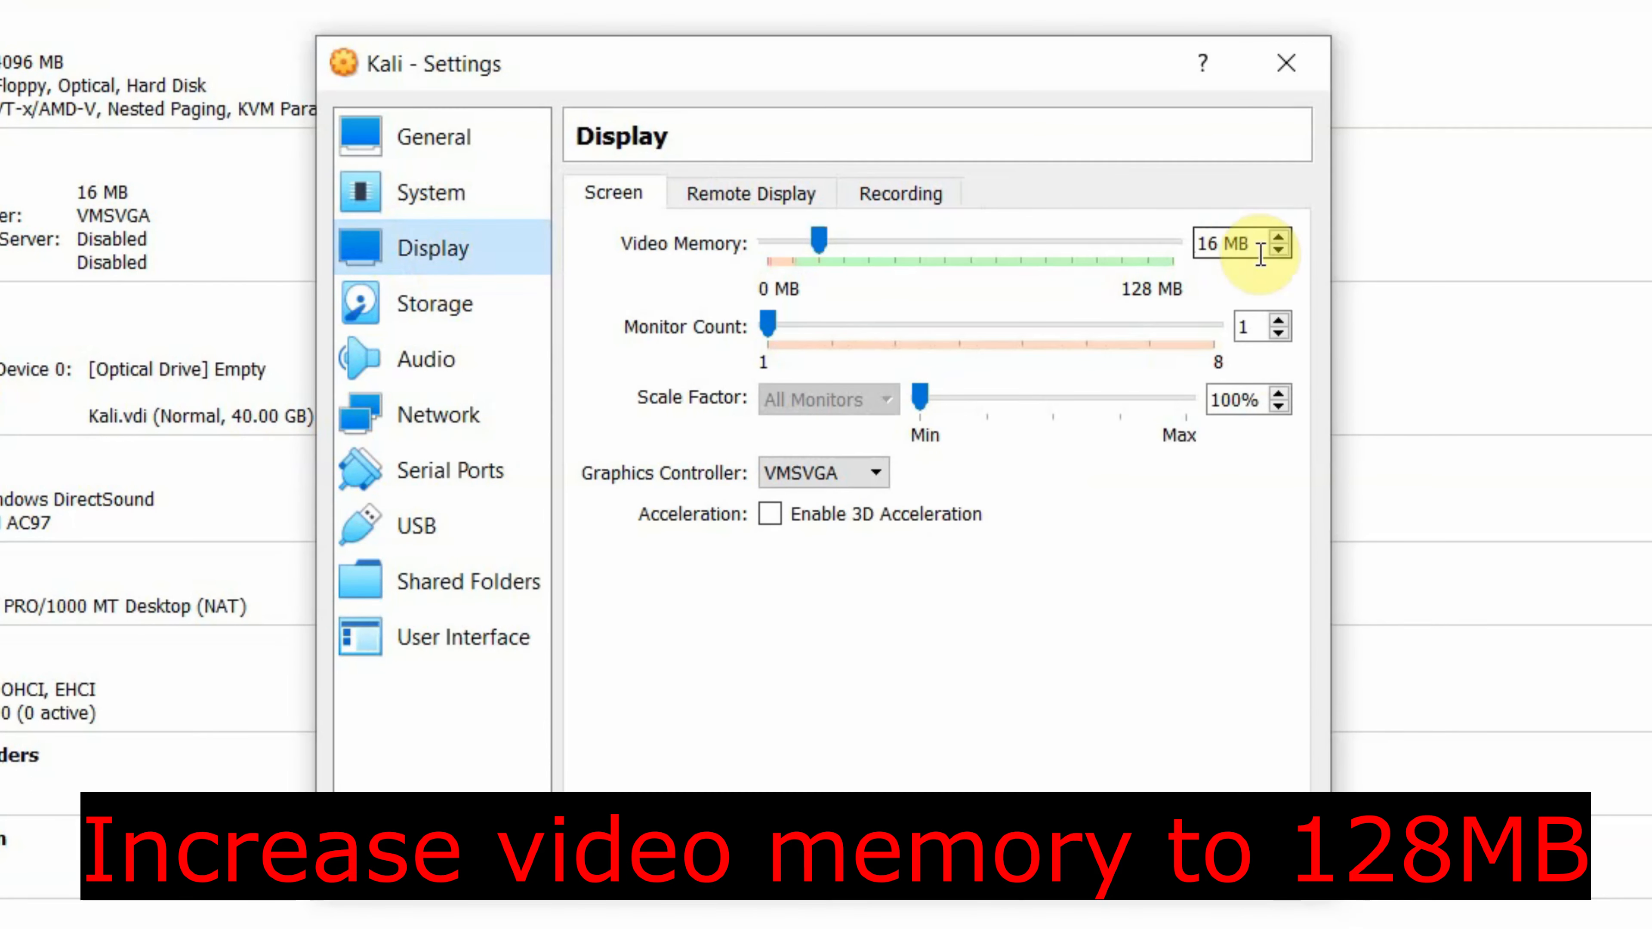
pyautogui.moveTo(820, 241); pyautogui.dragTo(1209, 244)
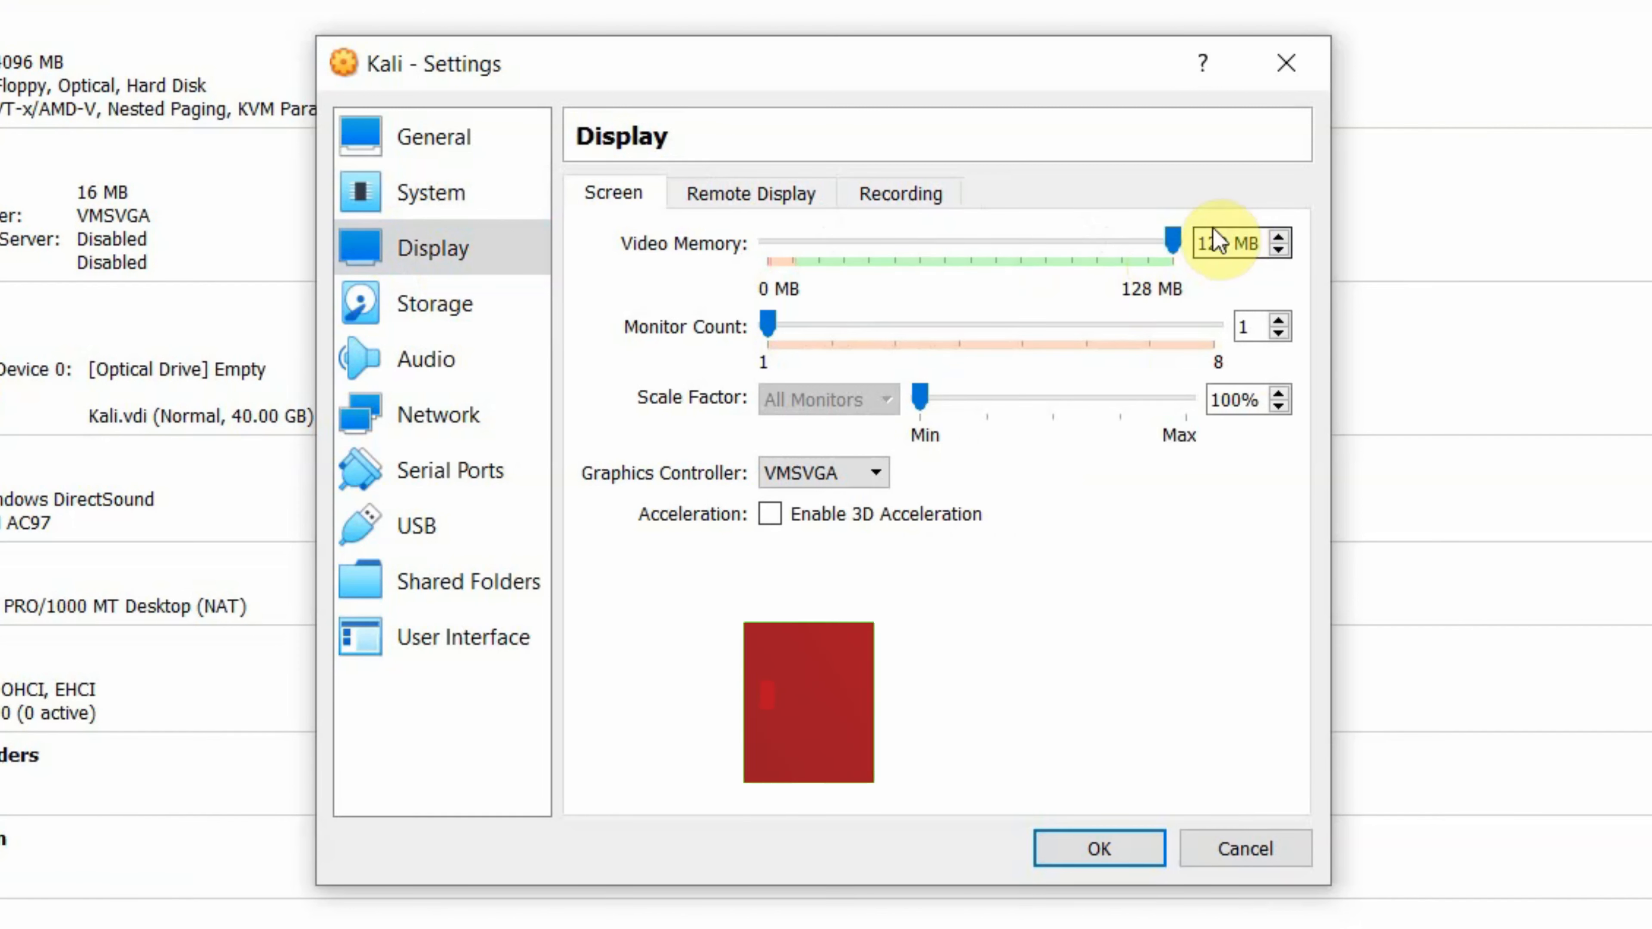
pyautogui.click(807, 196)
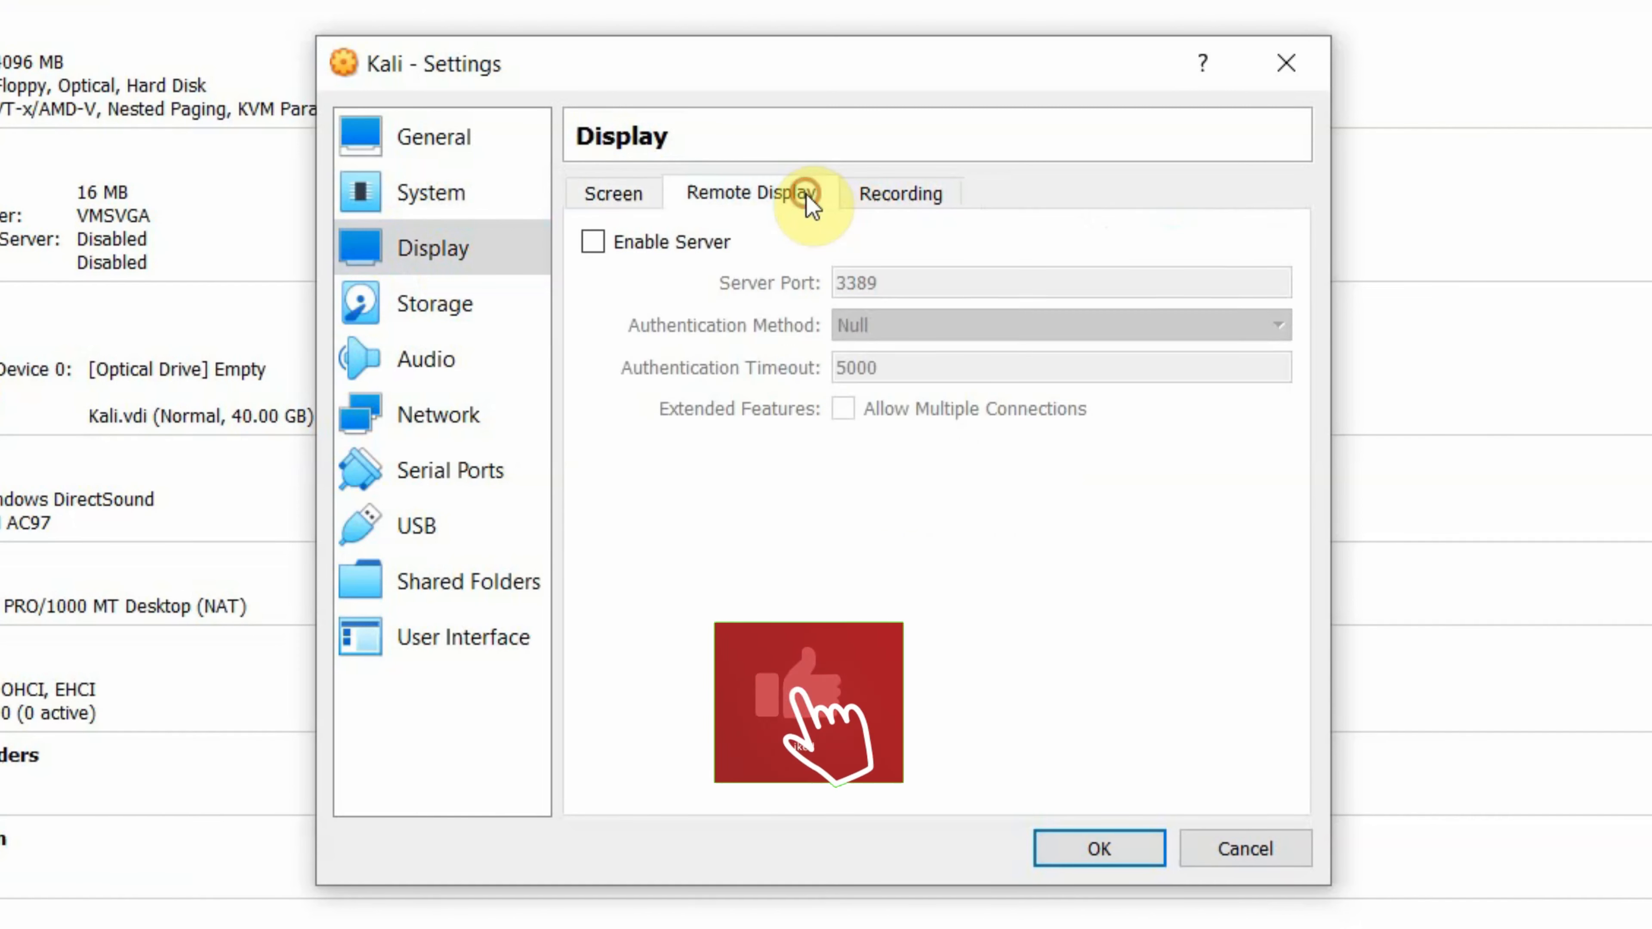
pyautogui.click(899, 193)
# Load kali-linux-2021.4a-installer-amd64.iso from the desktop's ISO folder into the empty optical drive on the IDE controller.
pyautogui.click(478, 315)
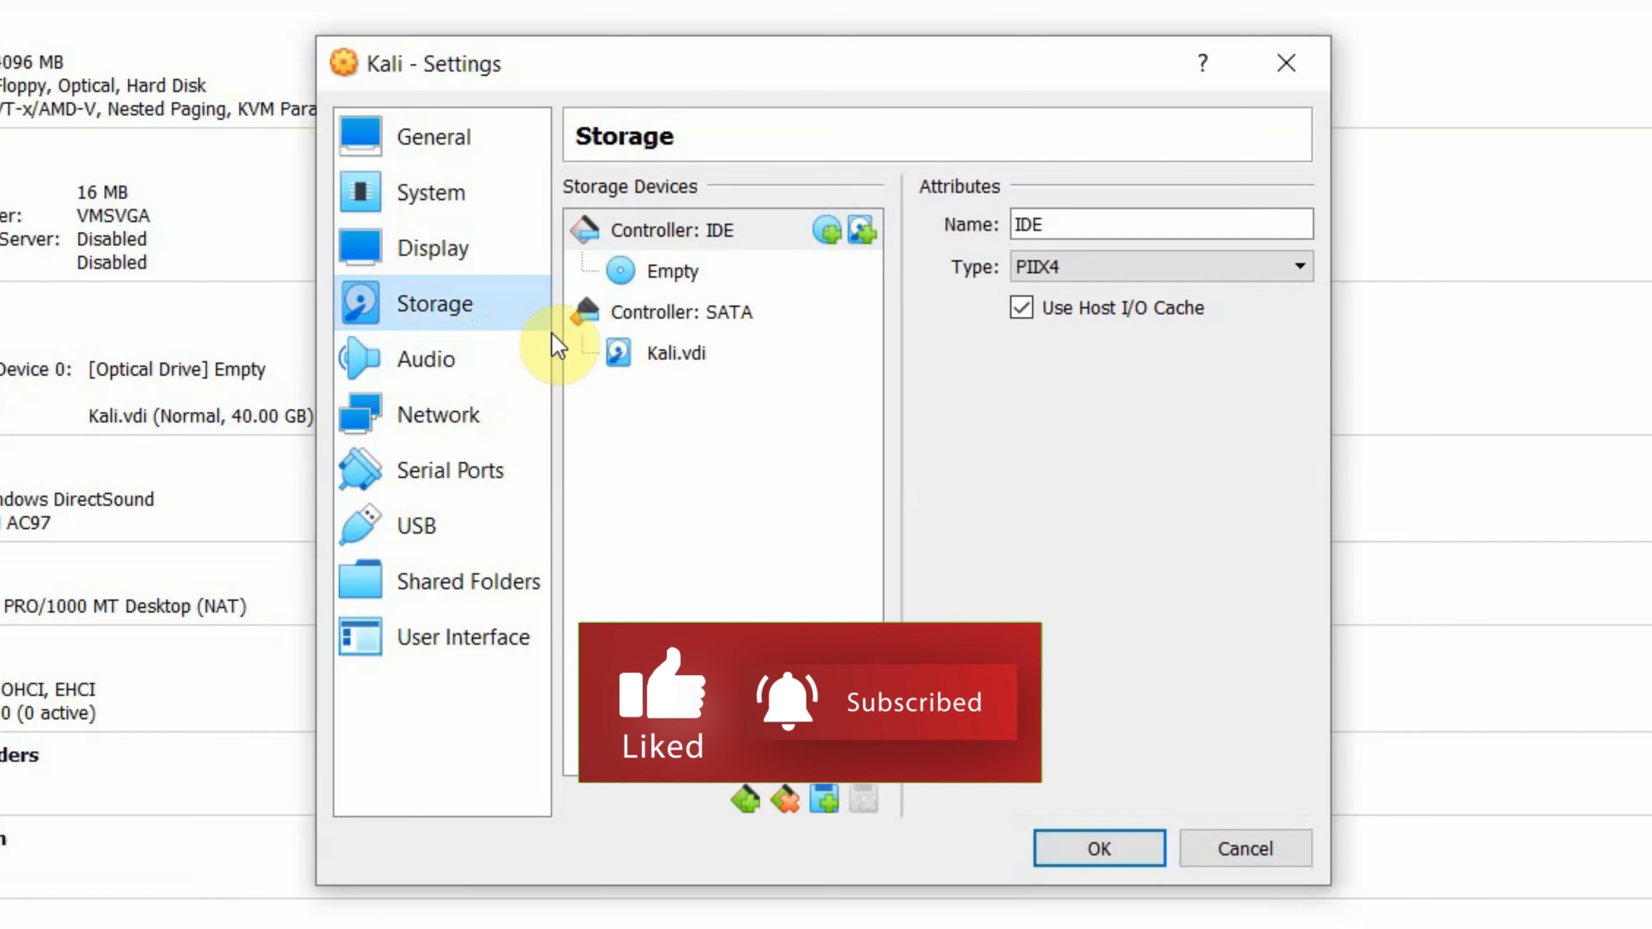
pyautogui.click(688, 278)
pyautogui.click(1293, 227)
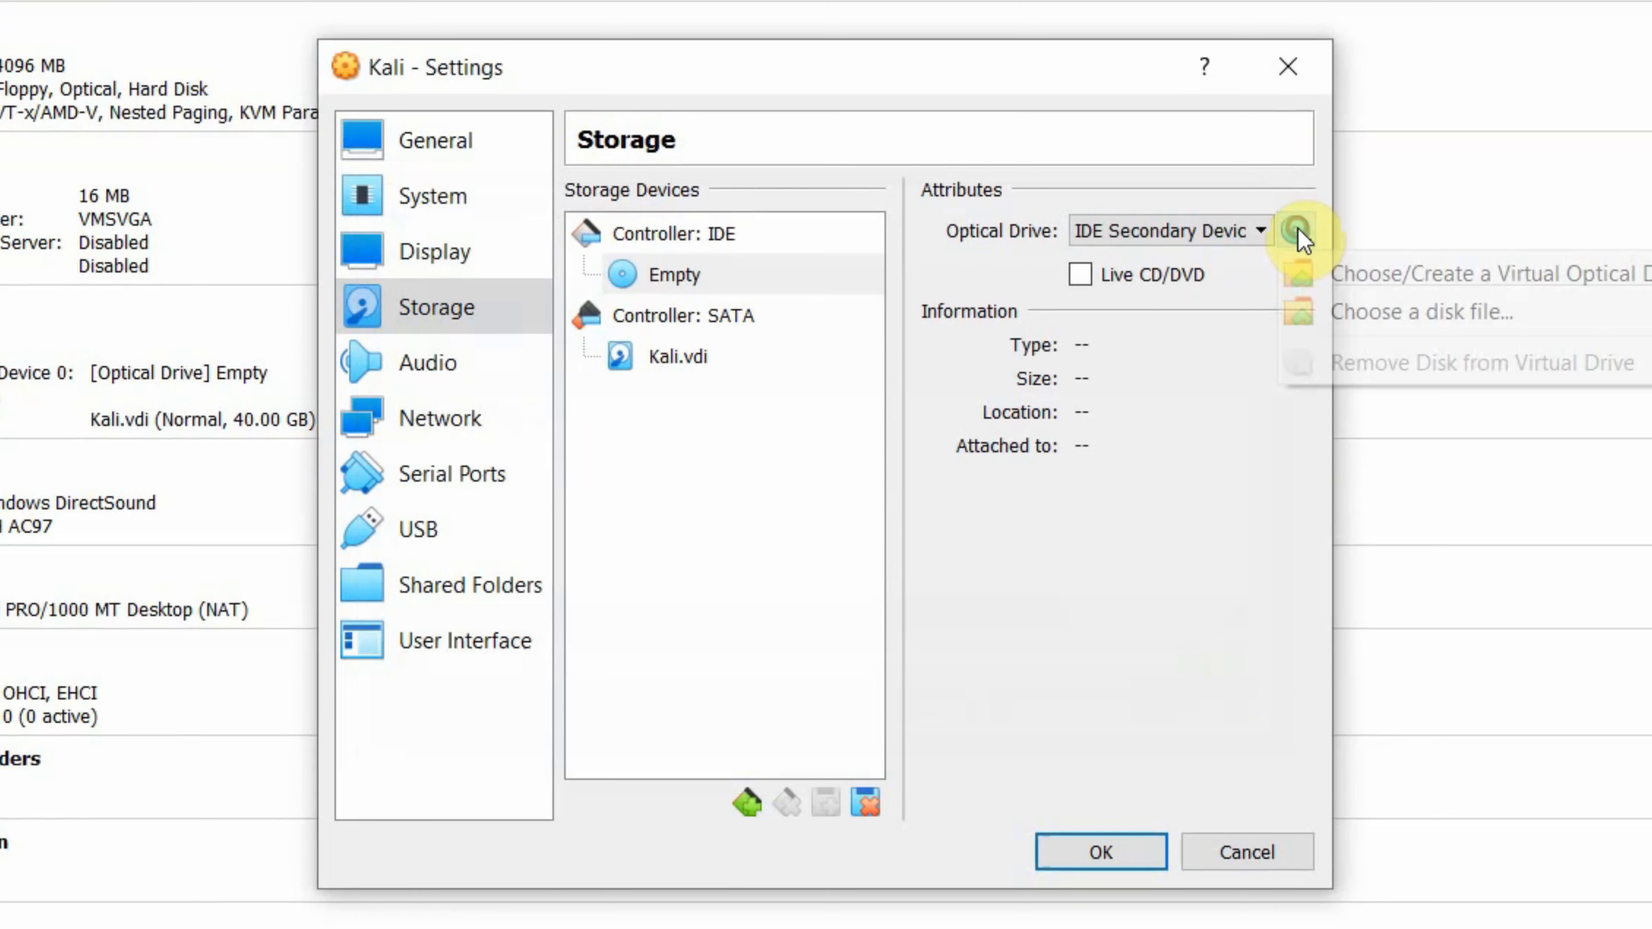
pyautogui.click(1360, 301)
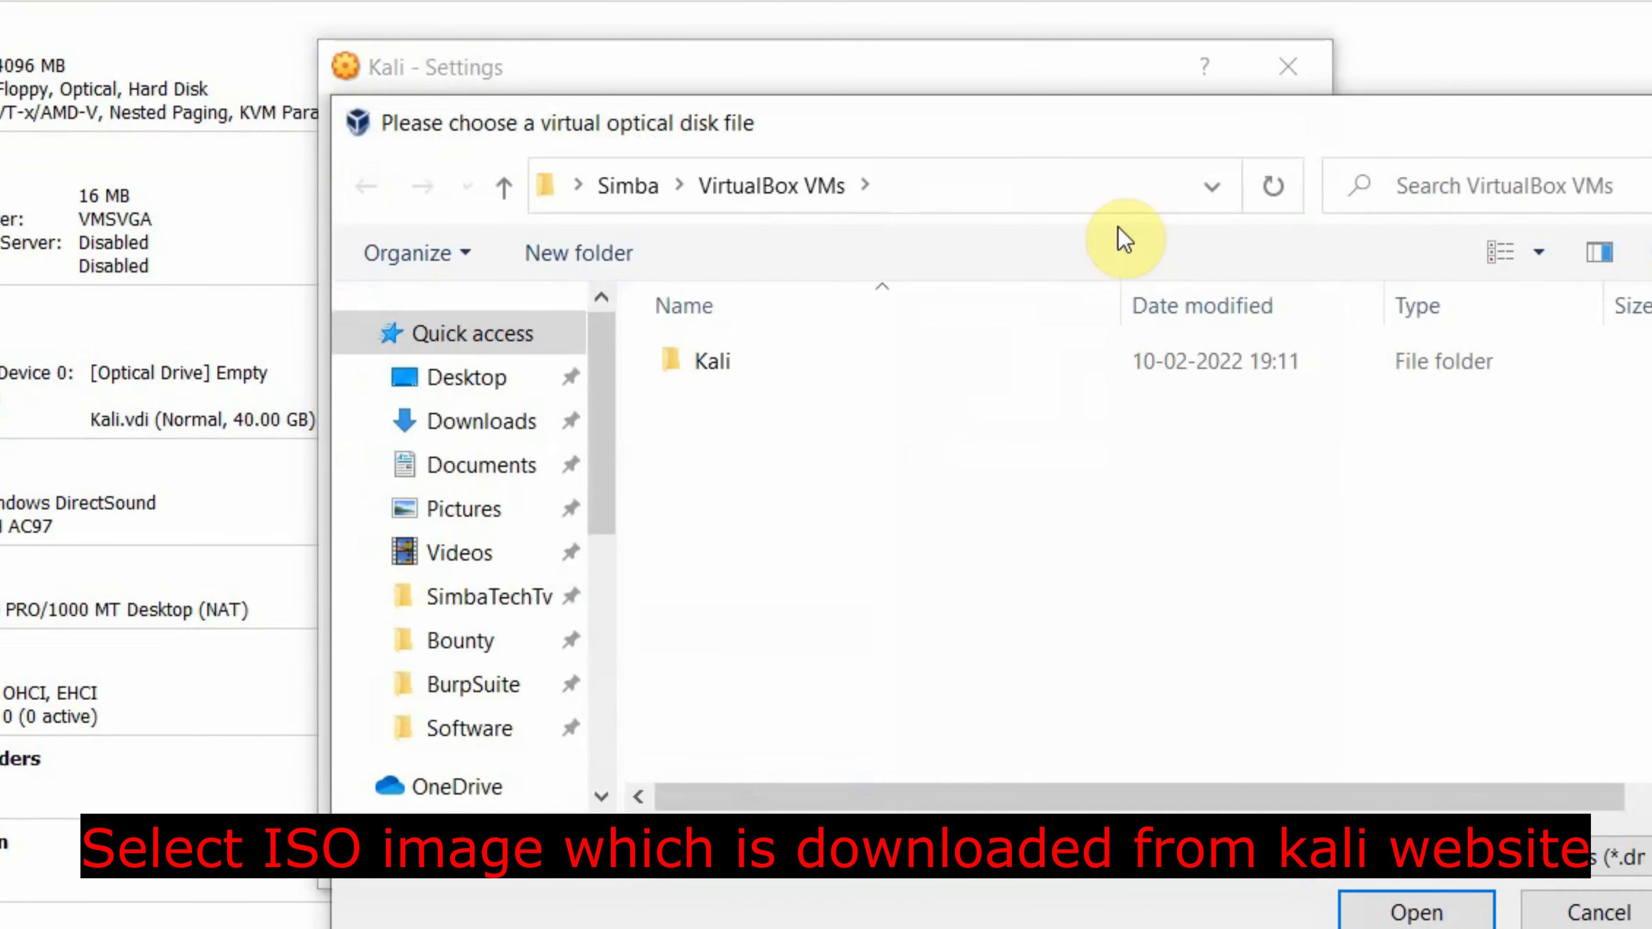
pyautogui.click(1470, 866)
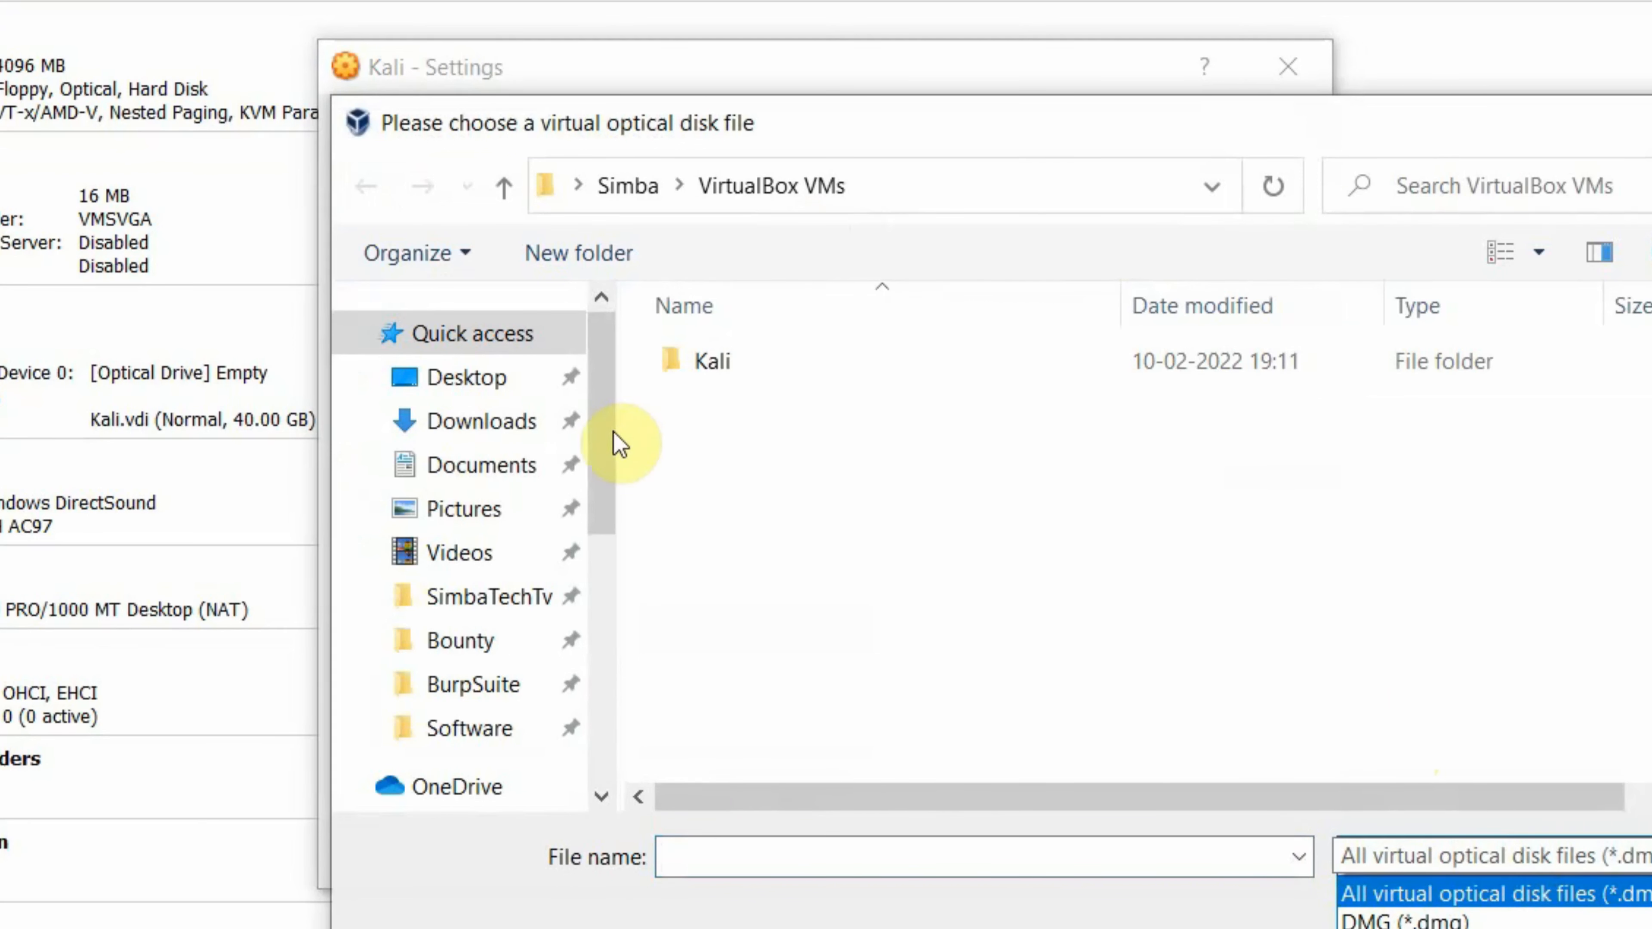
pyautogui.click(613, 455)
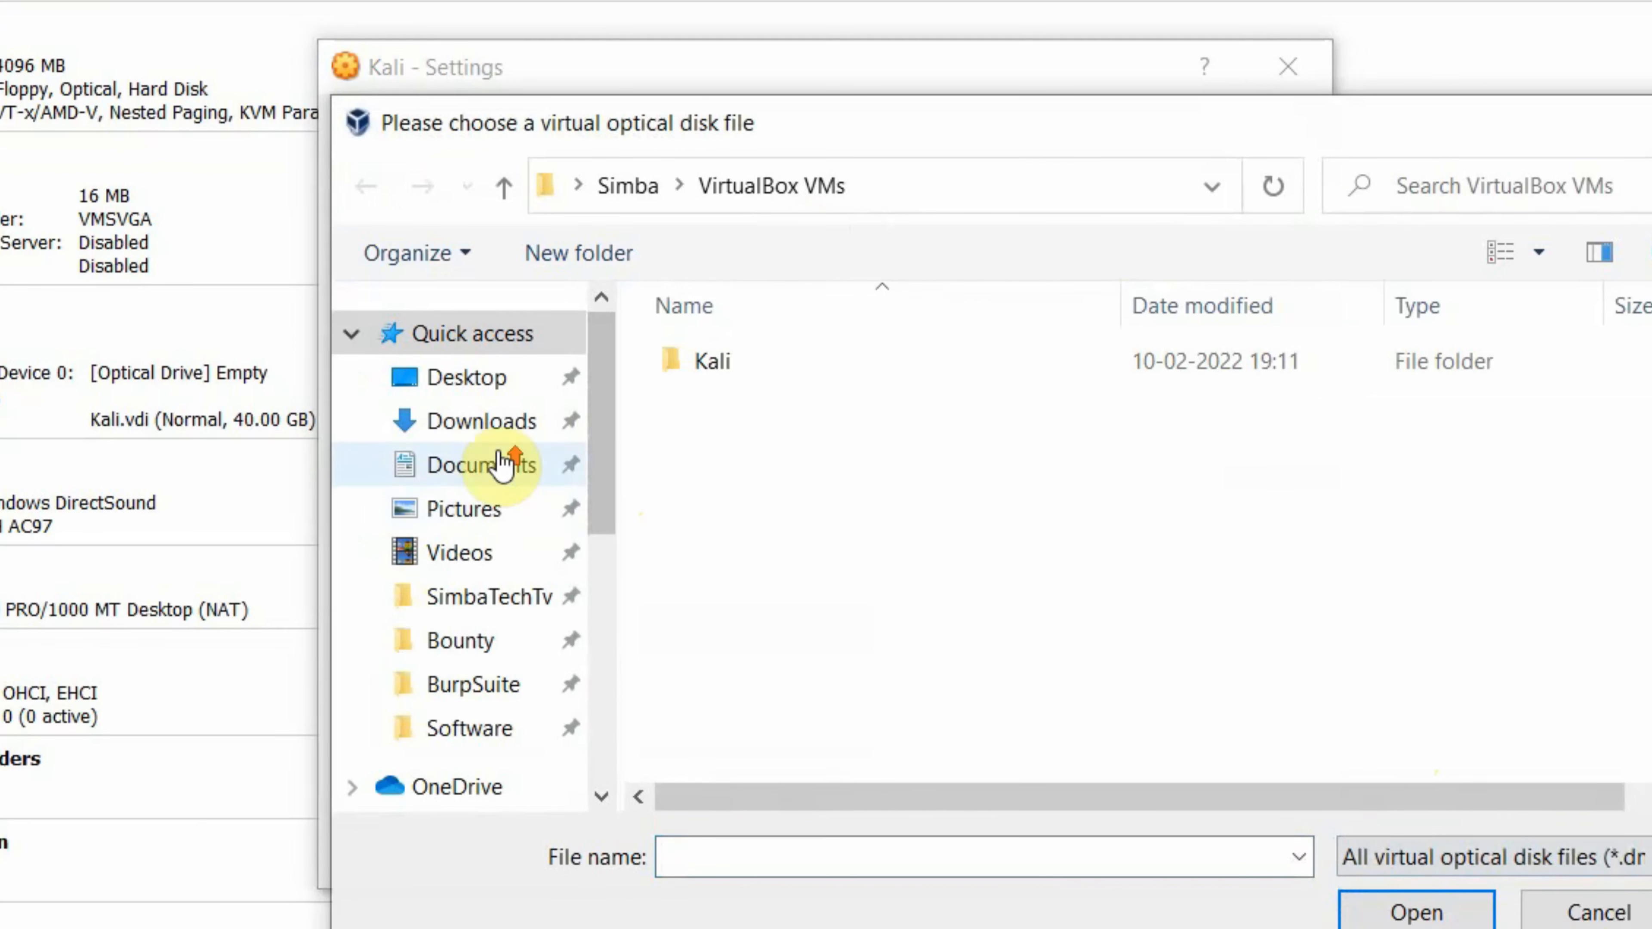
pyautogui.click(463, 378)
pyautogui.doubleClick(781, 385)
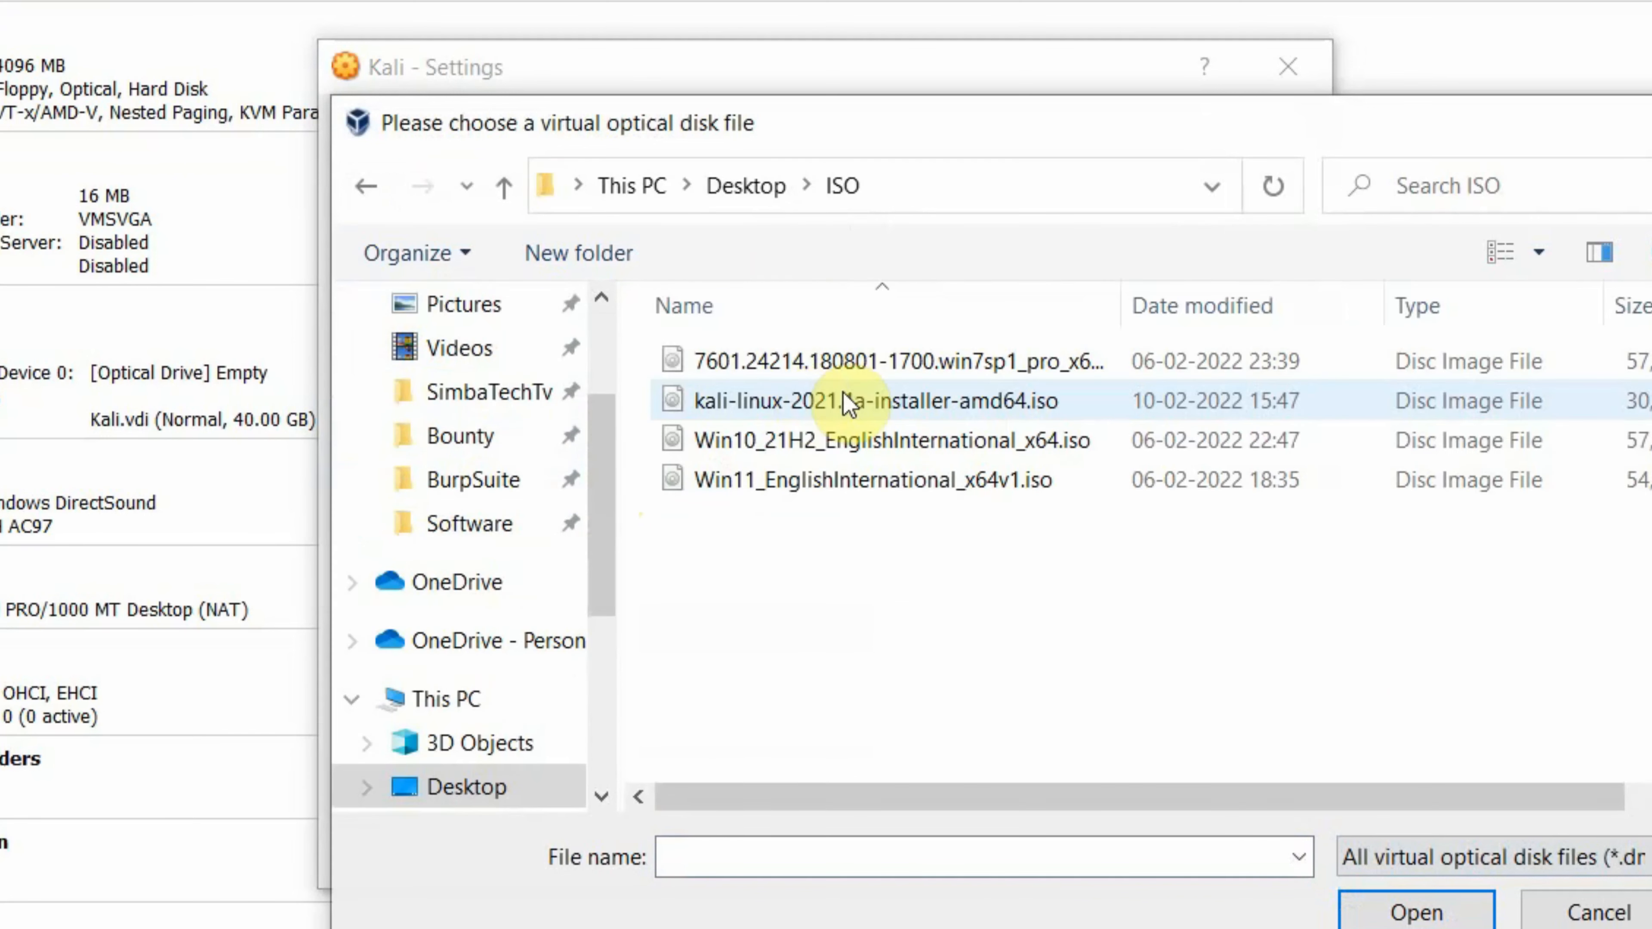
pyautogui.doubleClick(865, 402)
# Attach the Kali machine's network Adapter 1 to Bridged Adapter and save the machine's settings.
pyautogui.click(489, 362)
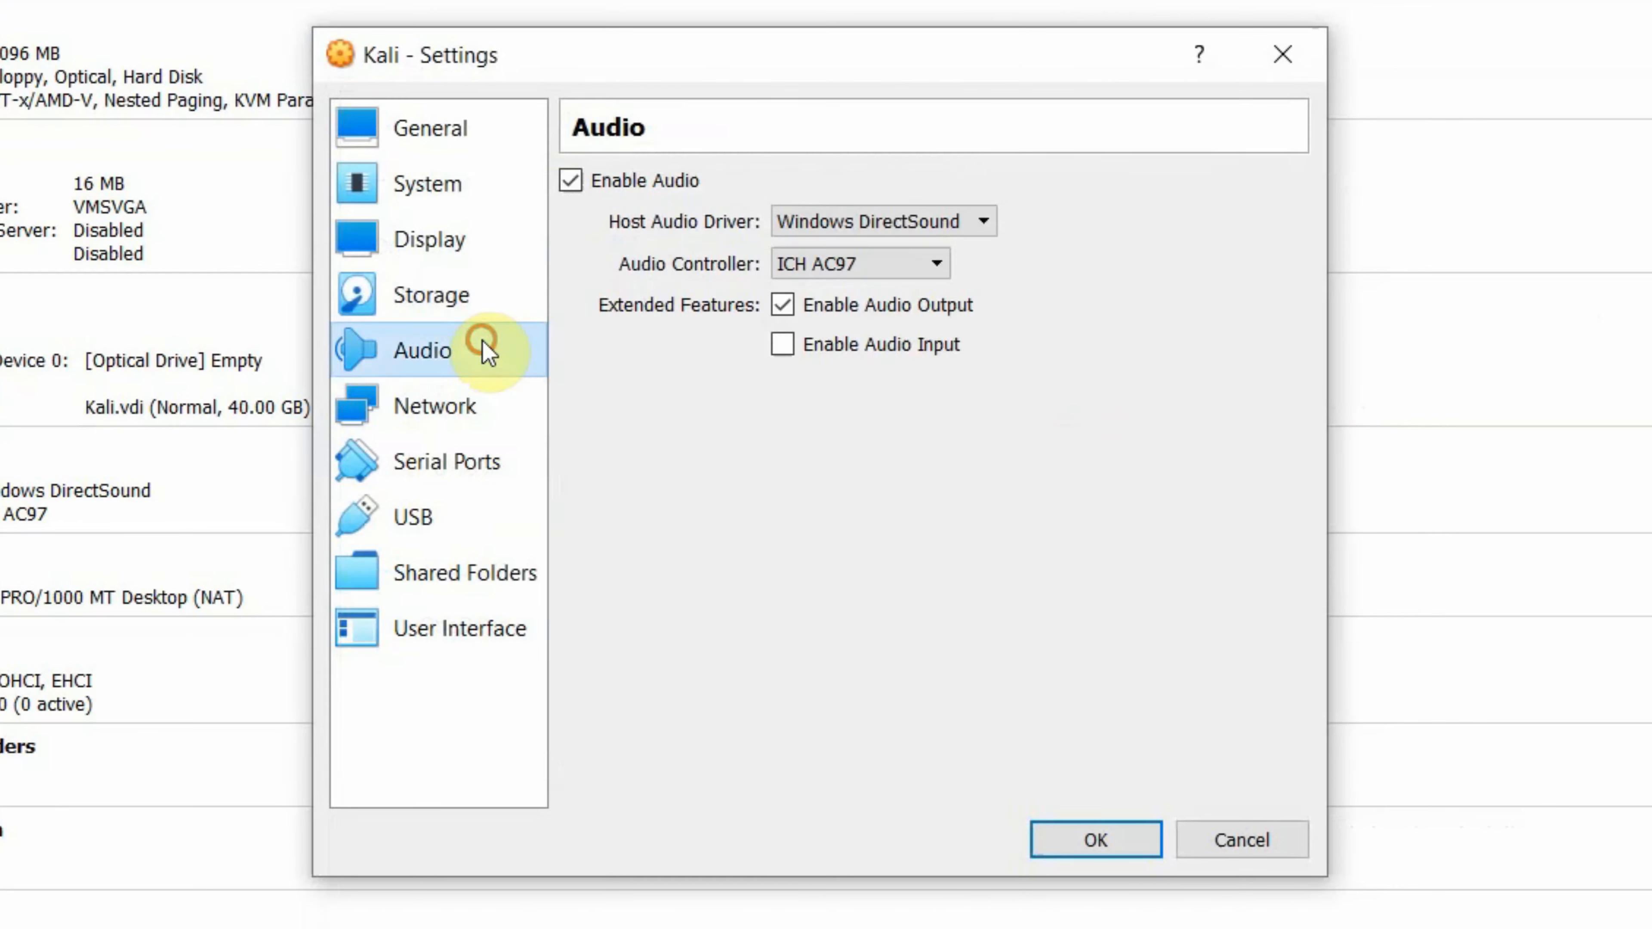
pyautogui.click(481, 385)
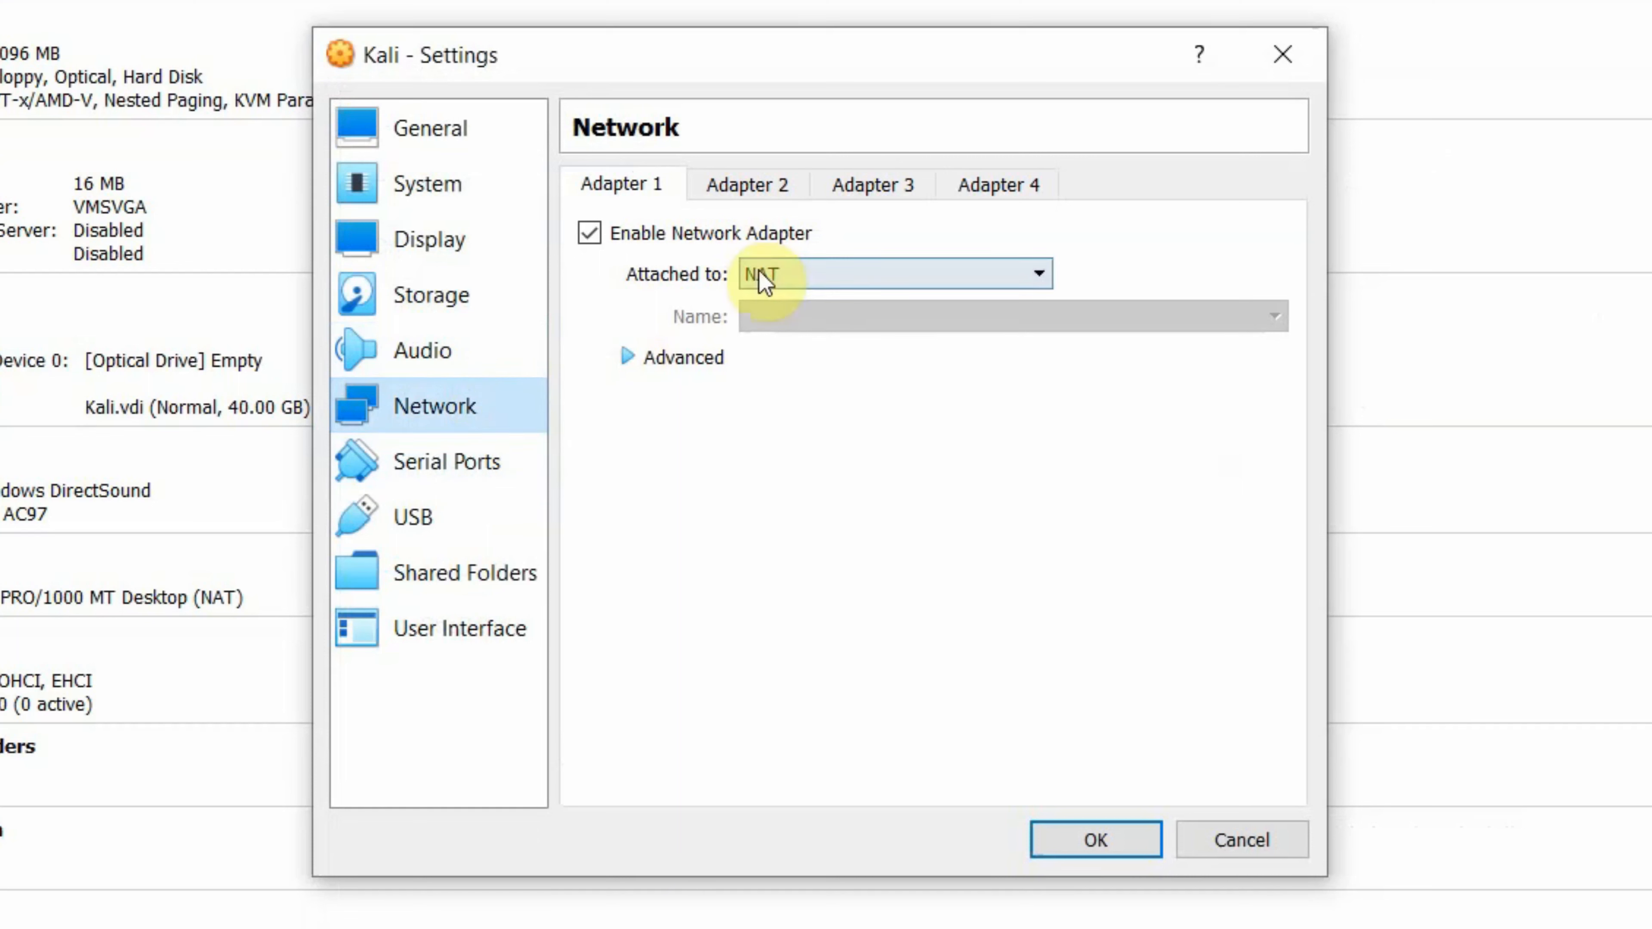
pyautogui.click(858, 283)
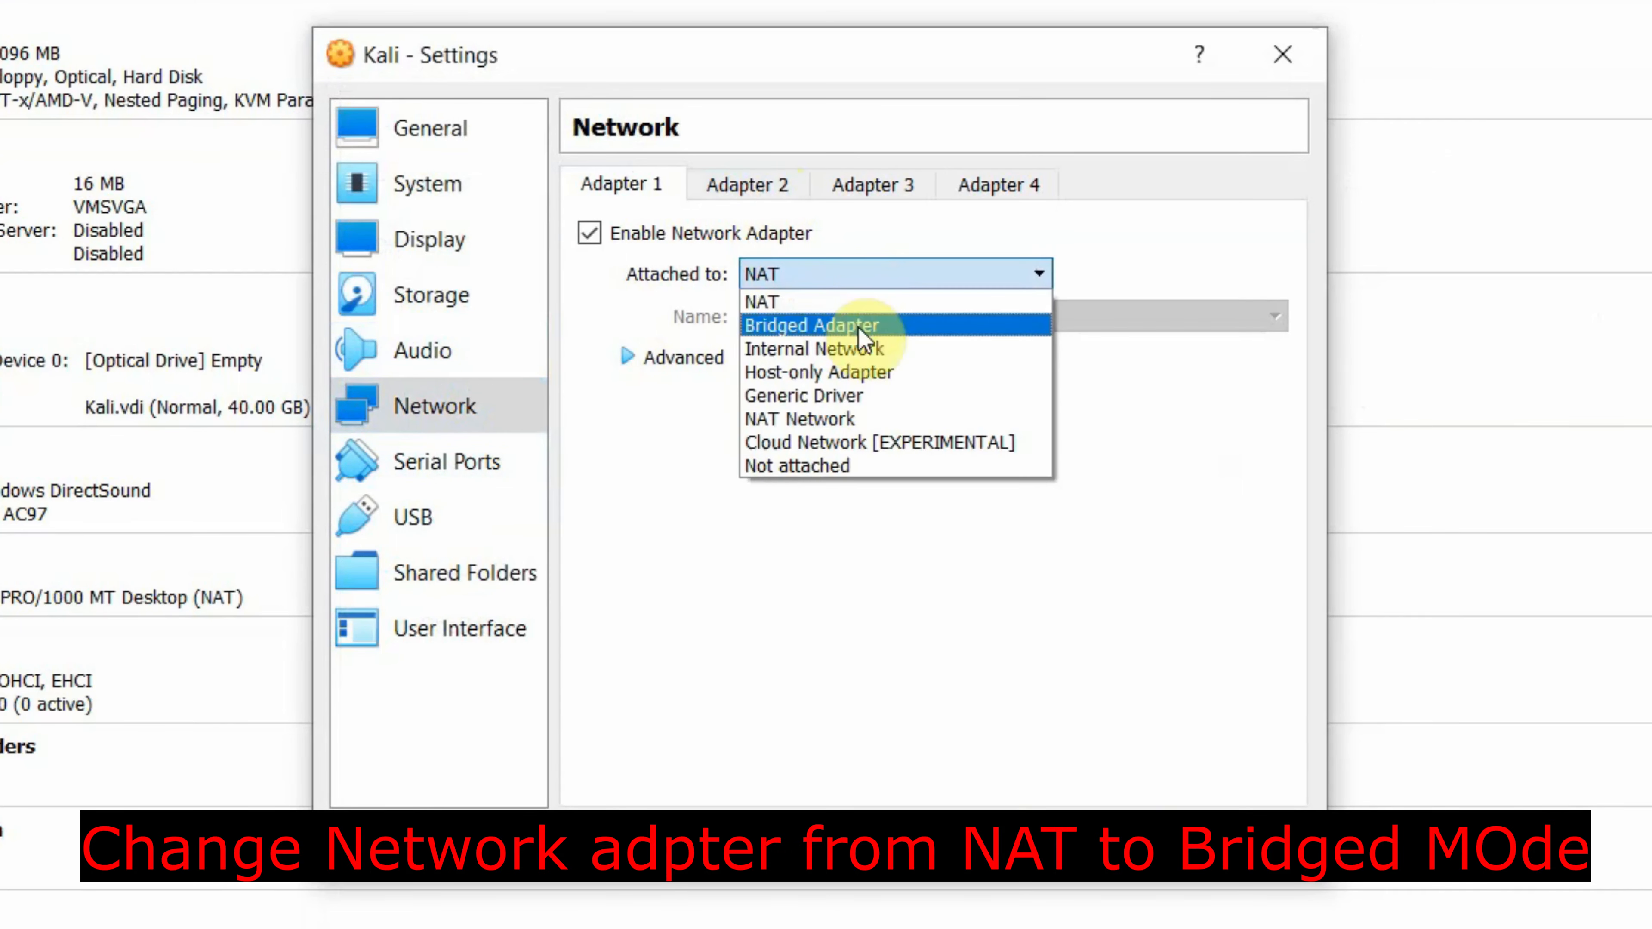
pyautogui.click(843, 322)
pyautogui.click(506, 475)
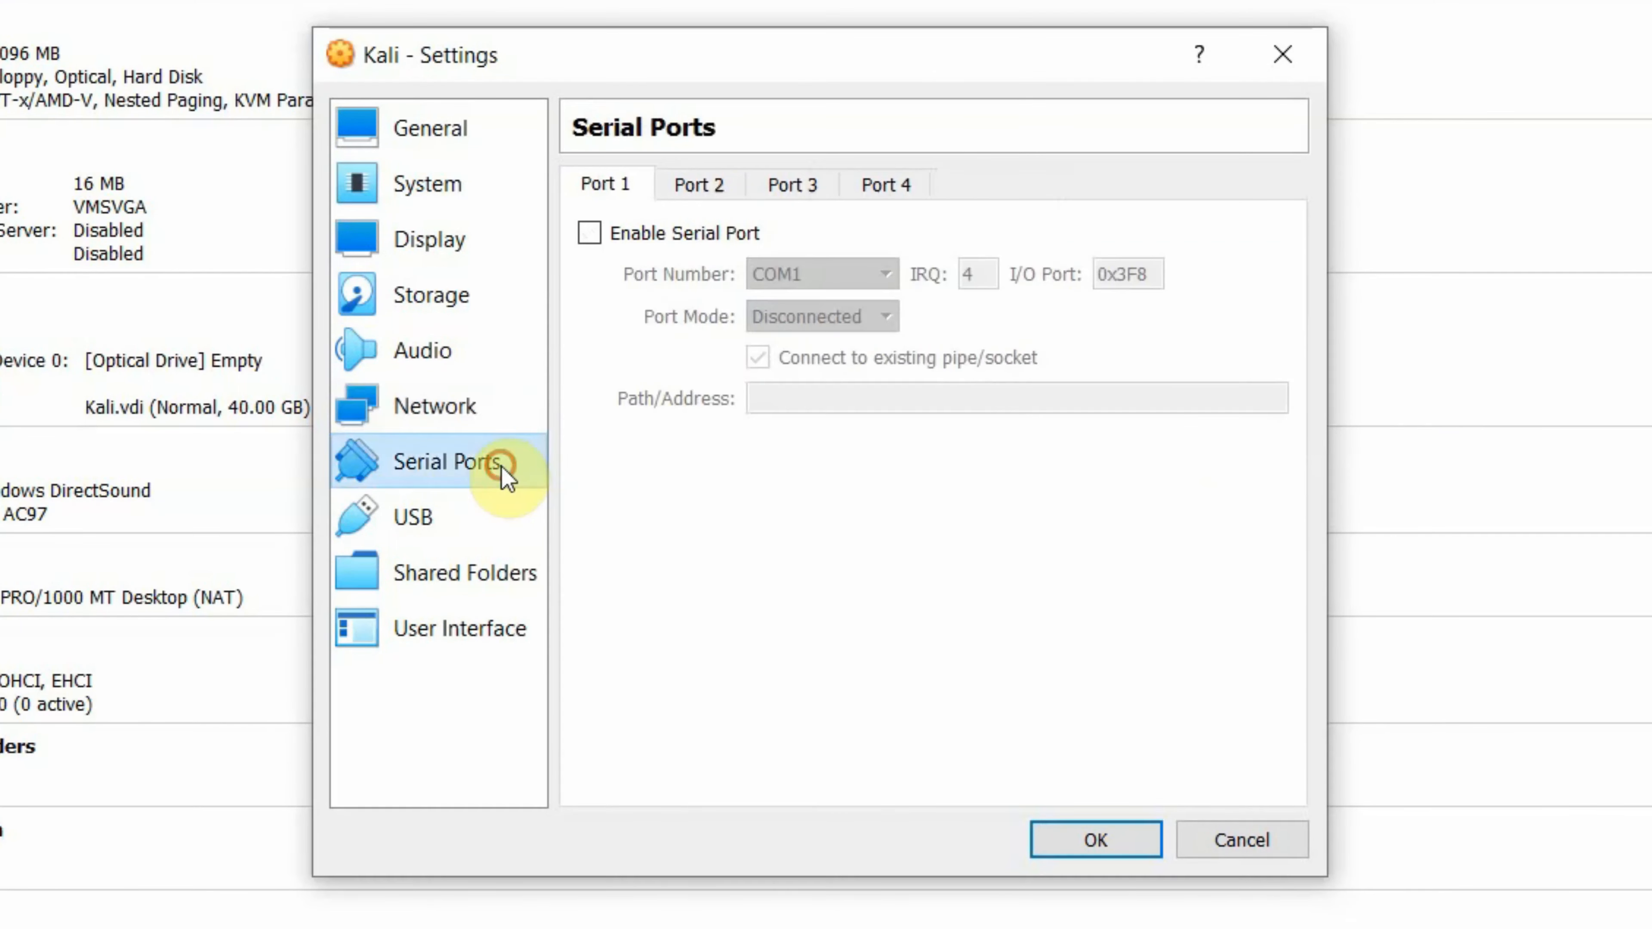
pyautogui.click(491, 520)
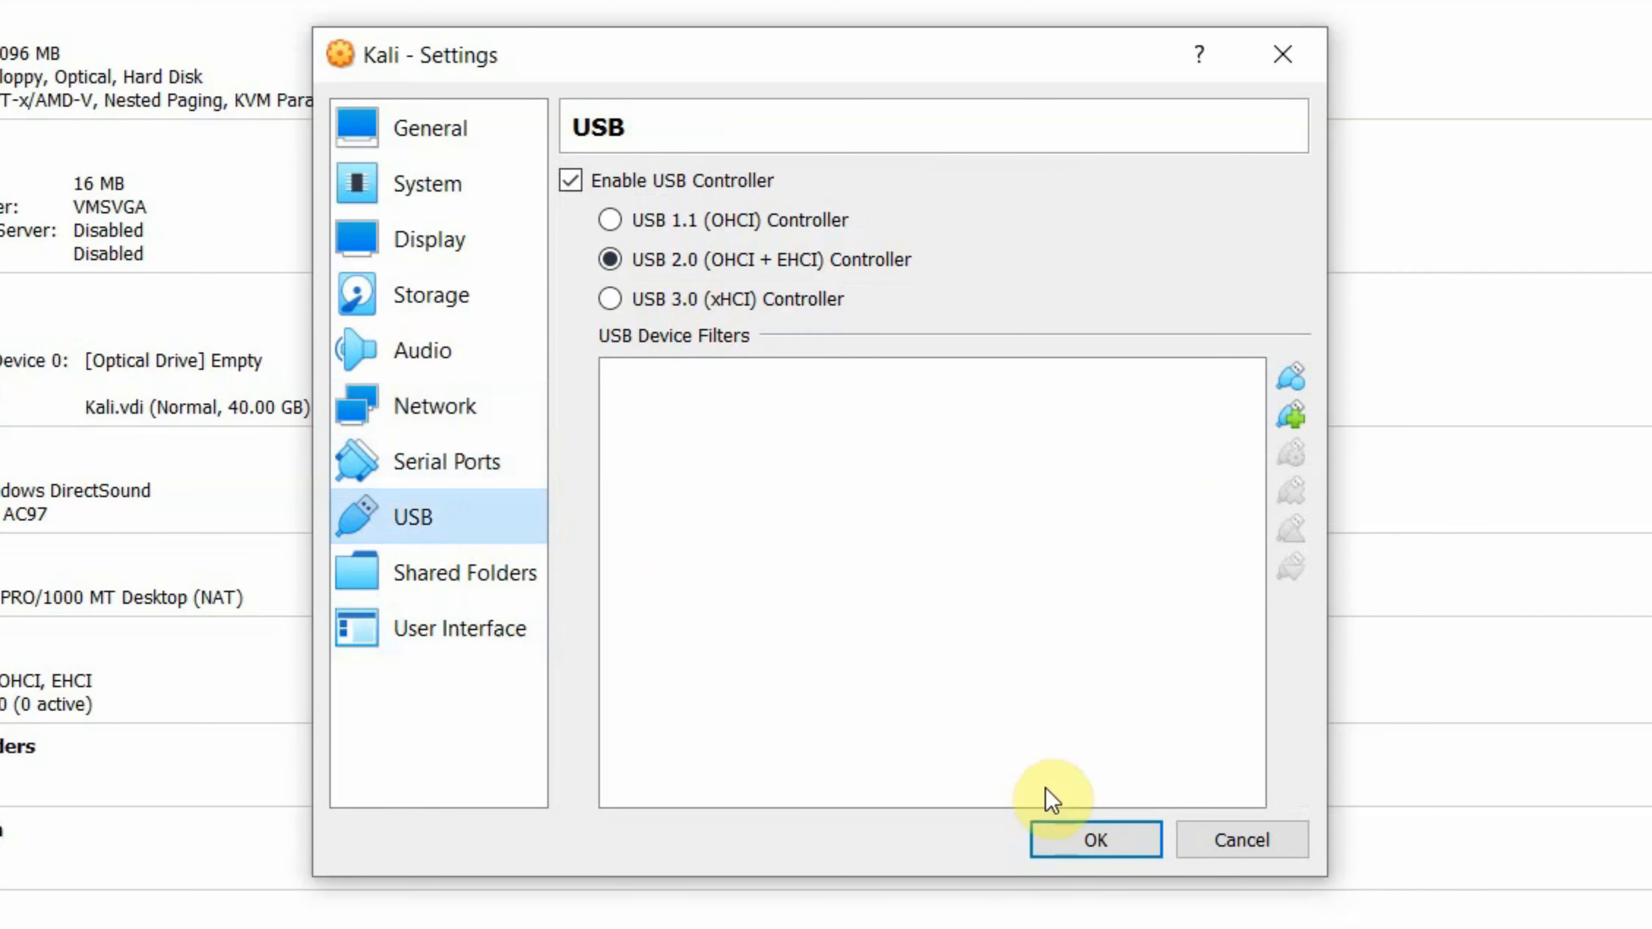
pyautogui.click(1060, 837)
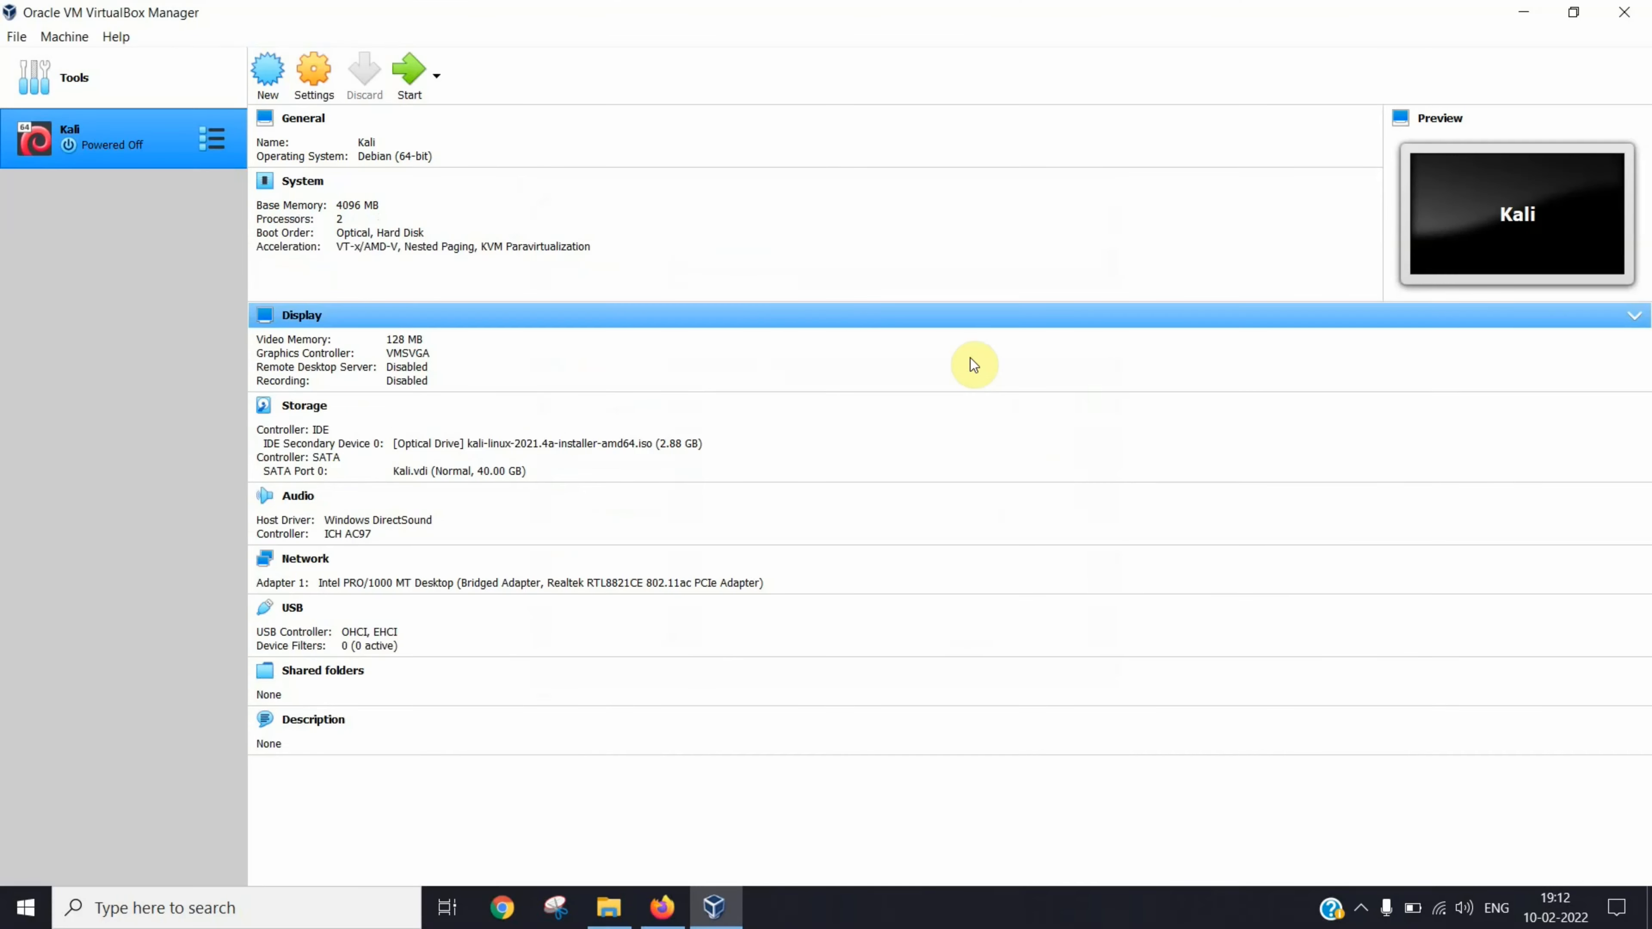
# Start the Kali virtual machine and choose Graphical install in the Kali Linux installer menu.
pyautogui.click(417, 78)
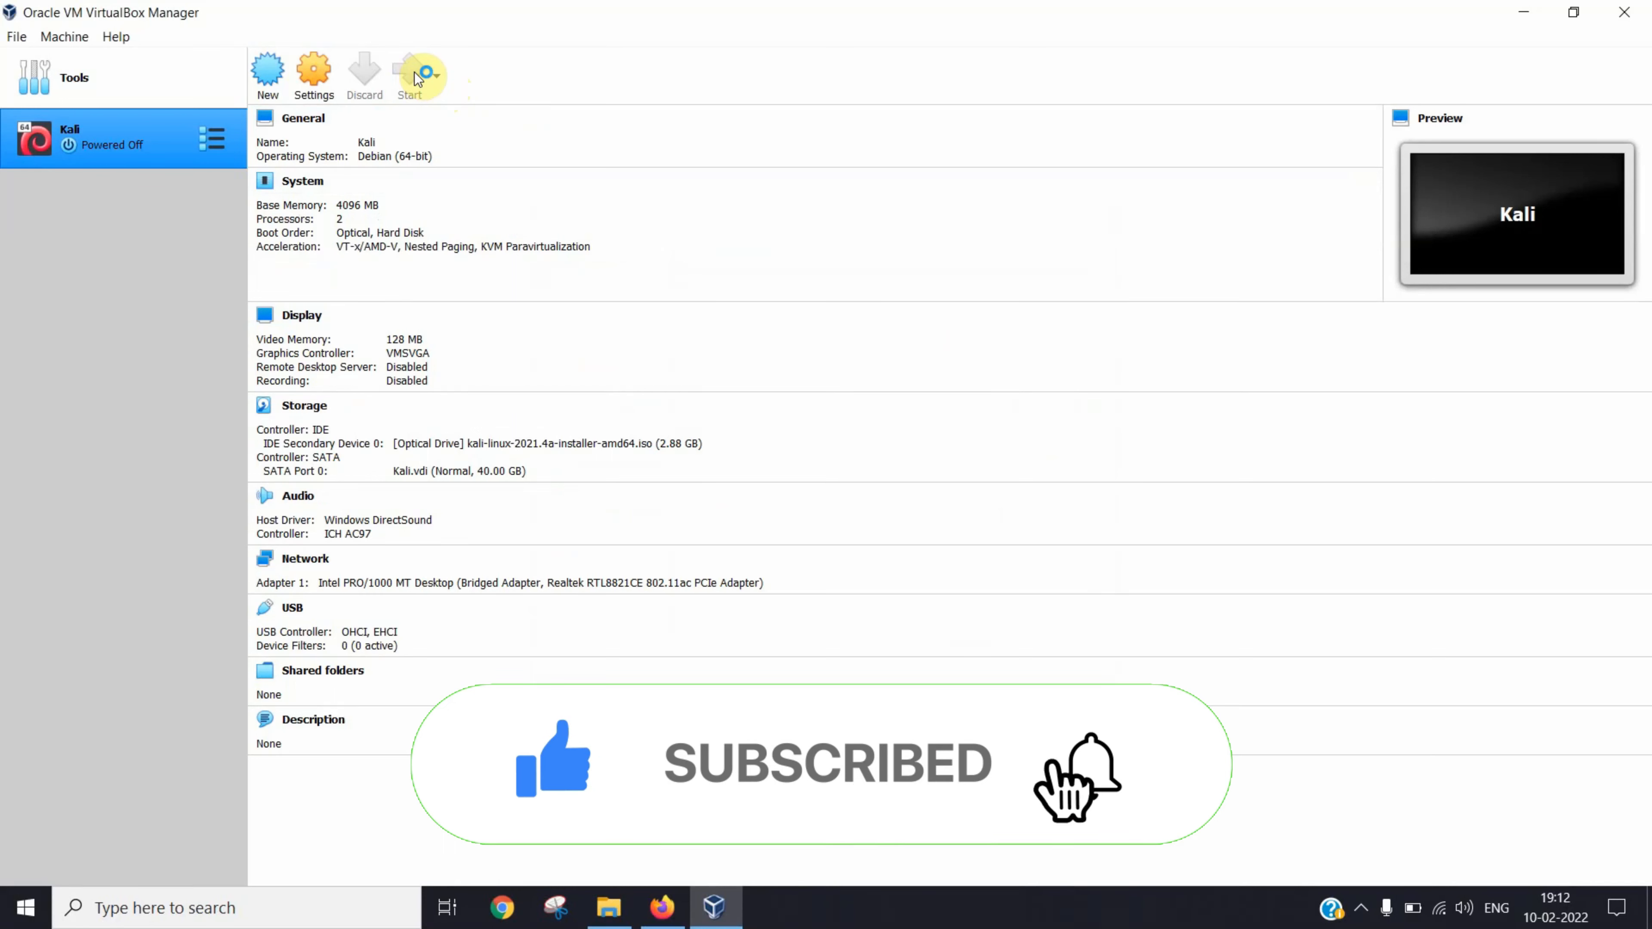
pyautogui.click(417, 76)
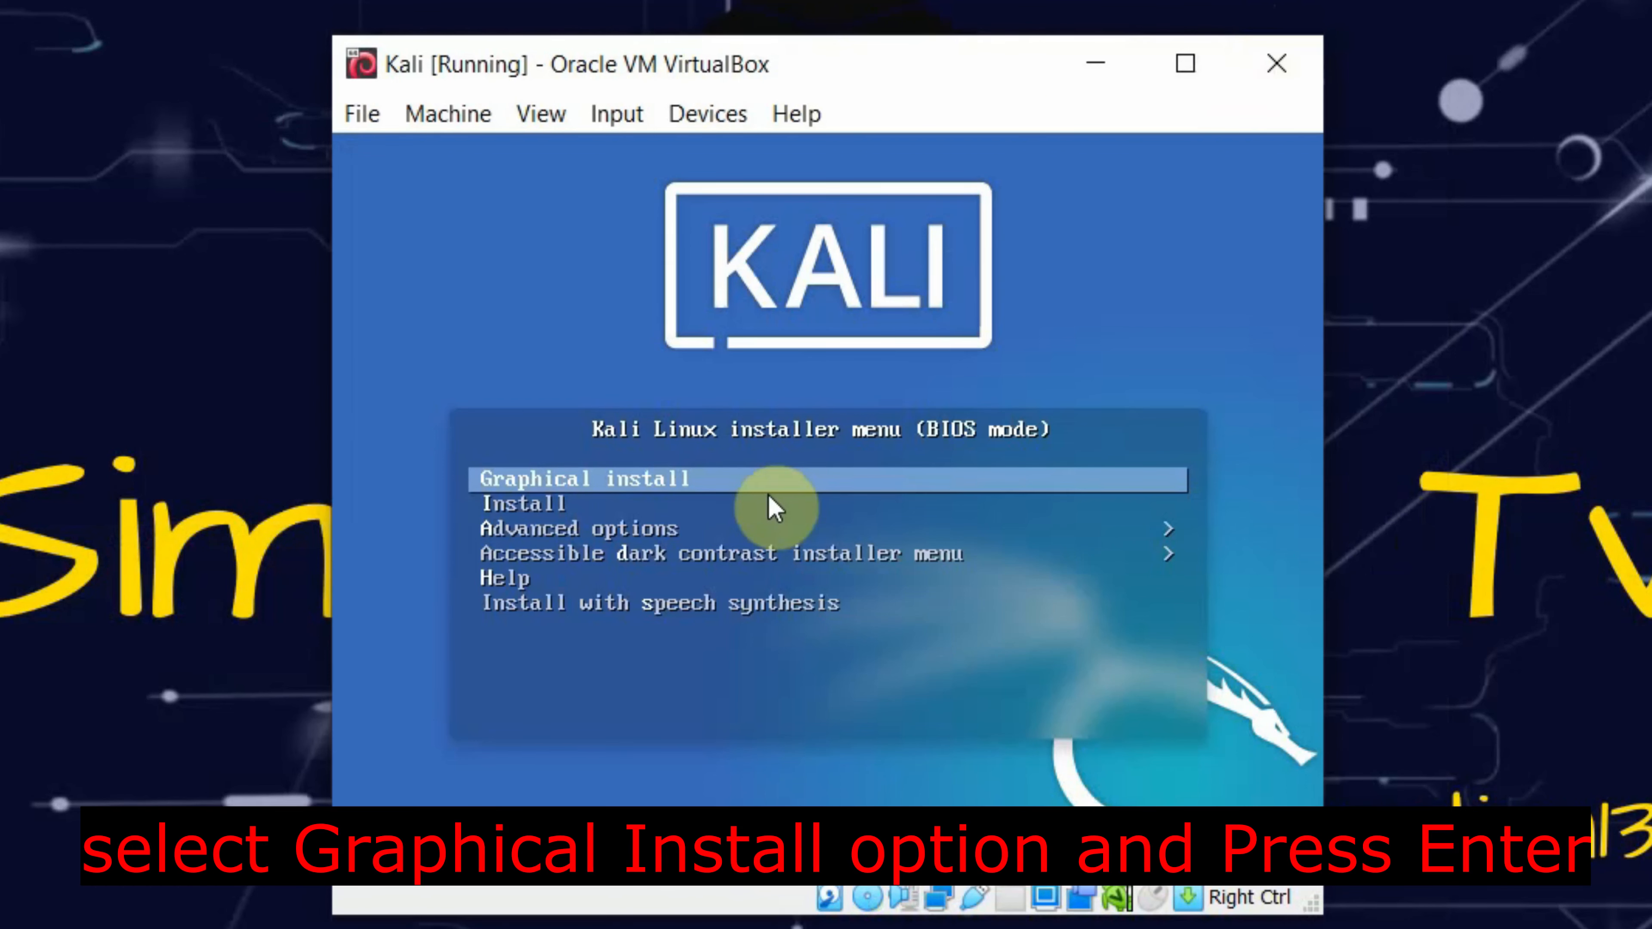
pyautogui.press('Return')
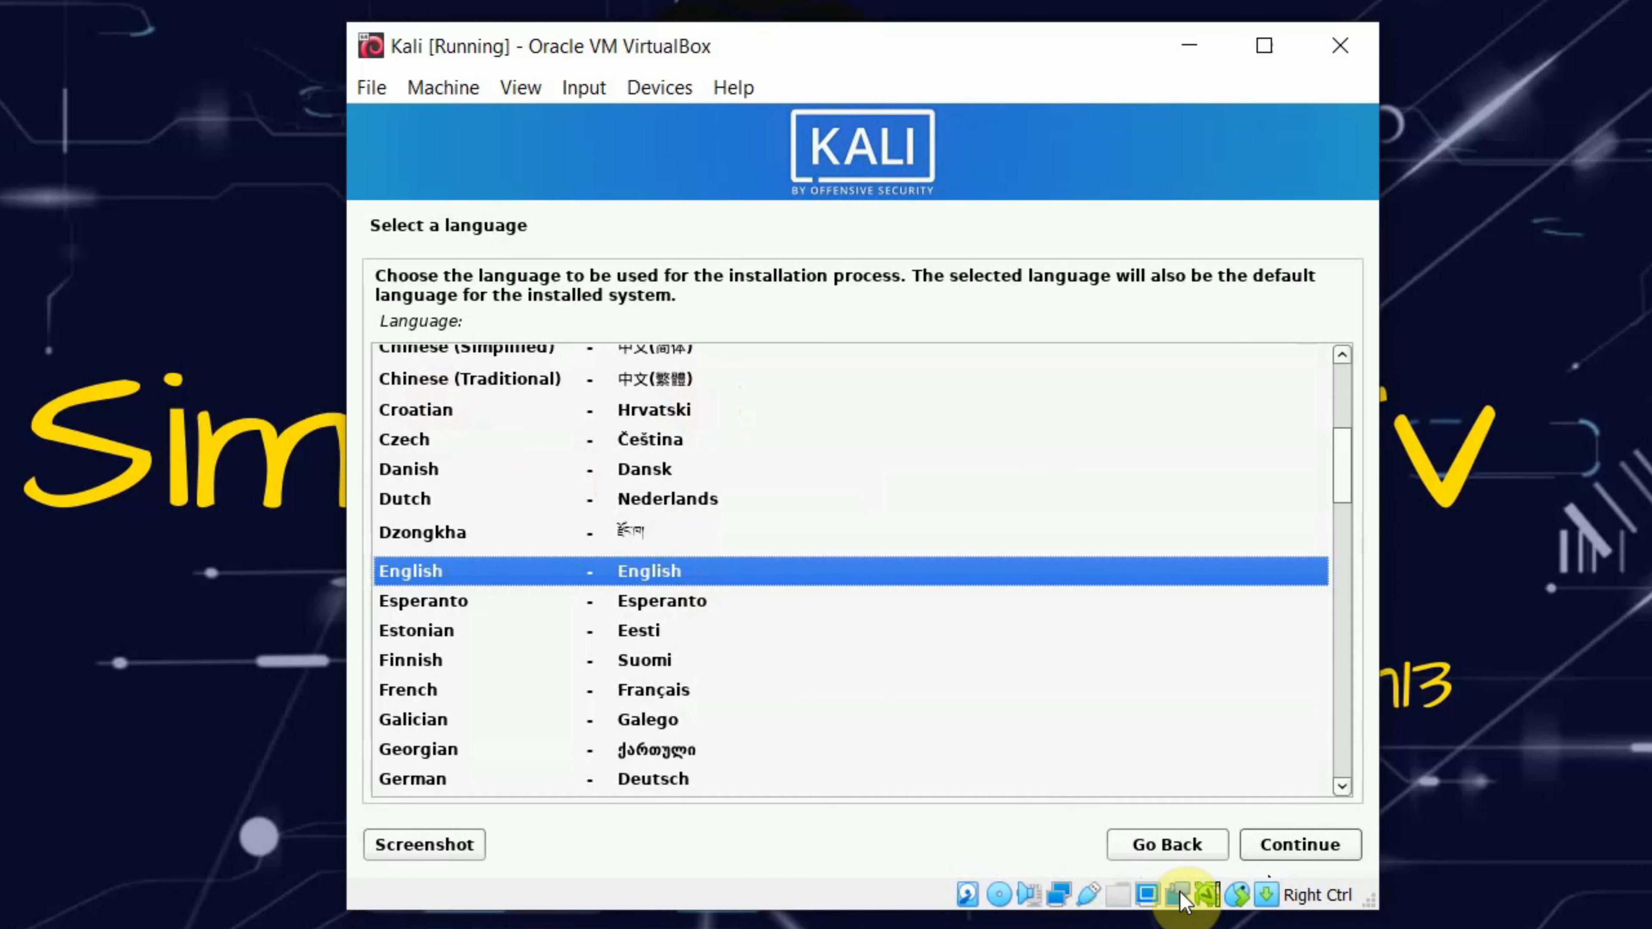
# Set the installer's language to English, the location to India and the keymap to American English.
pyautogui.click(1297, 844)
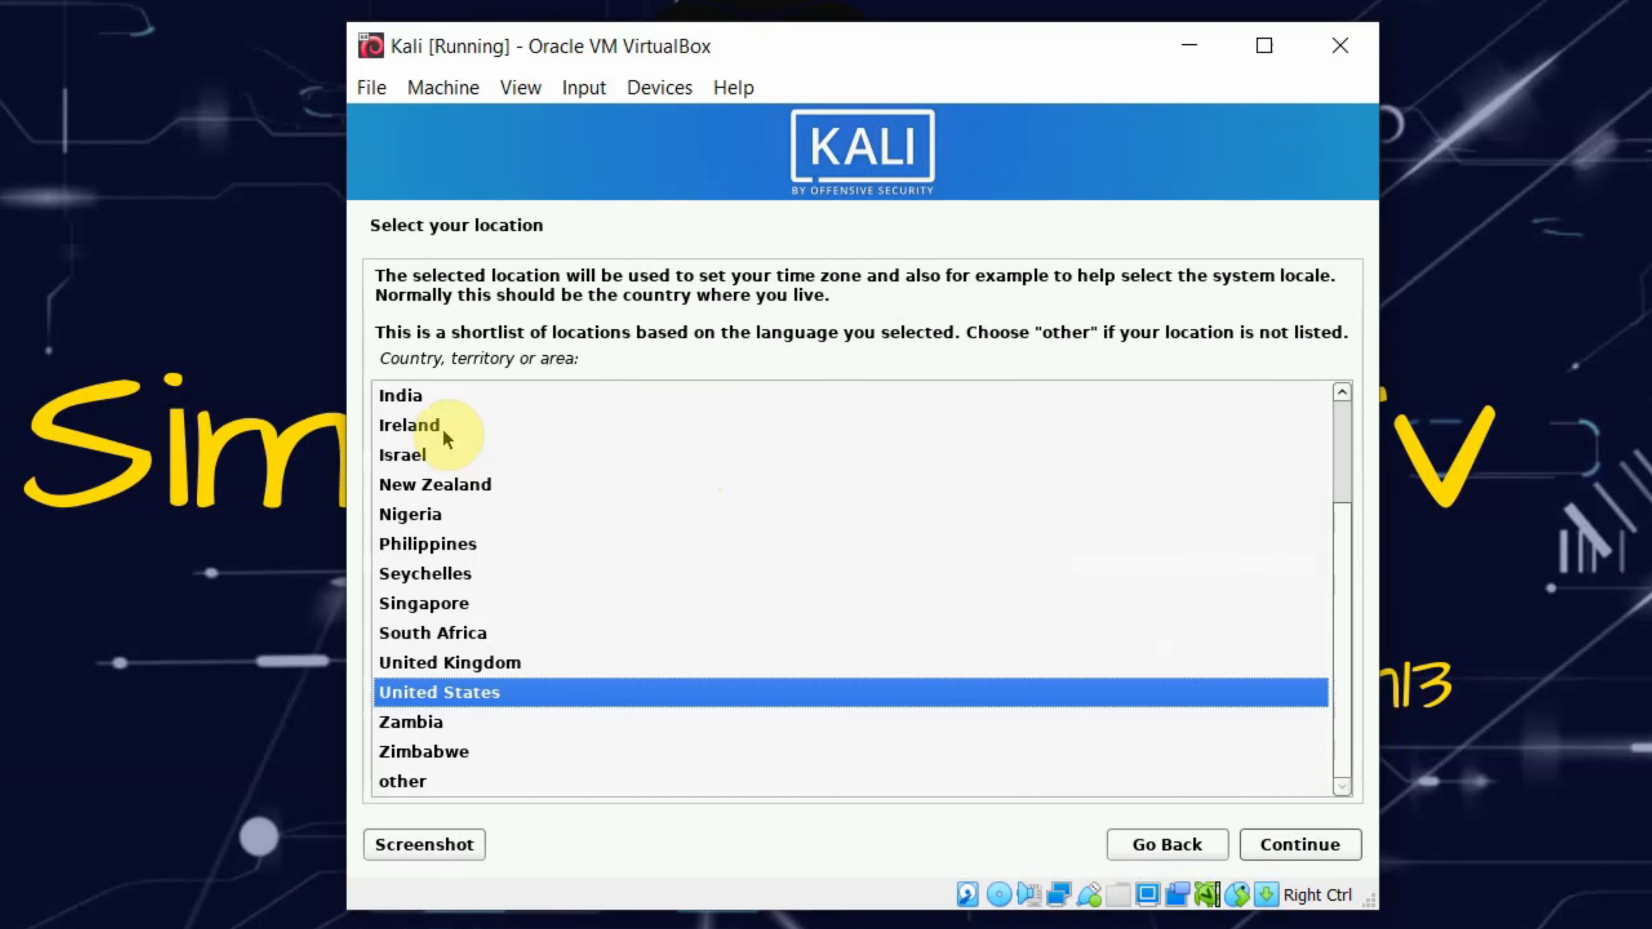
pyautogui.click(431, 398)
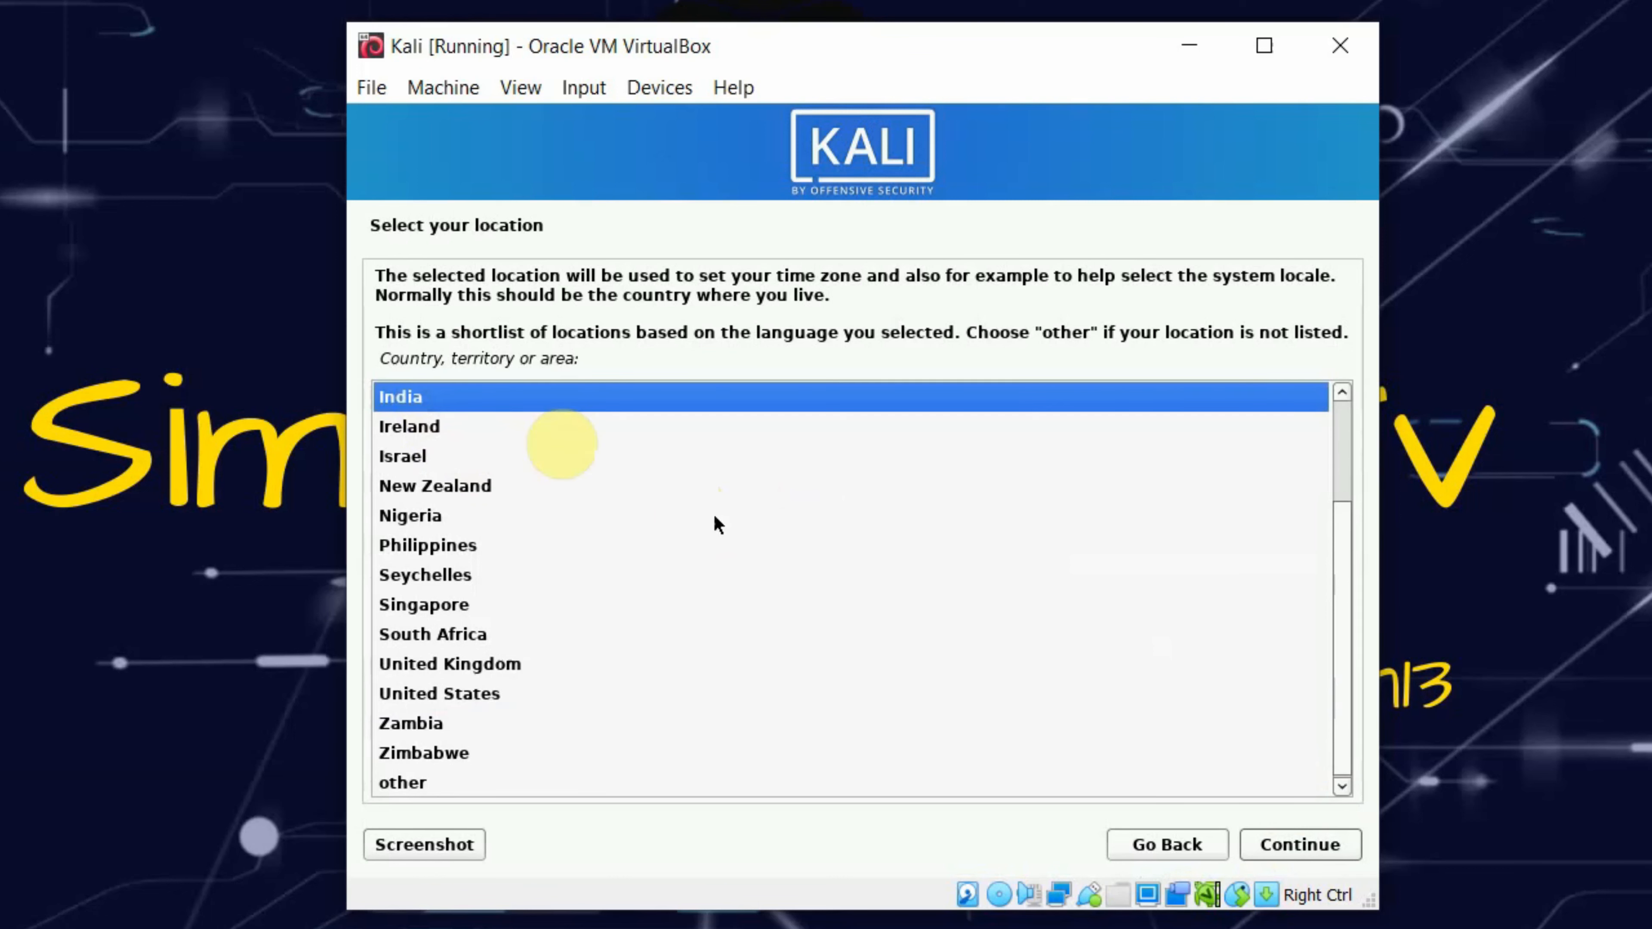
pyautogui.click(1300, 858)
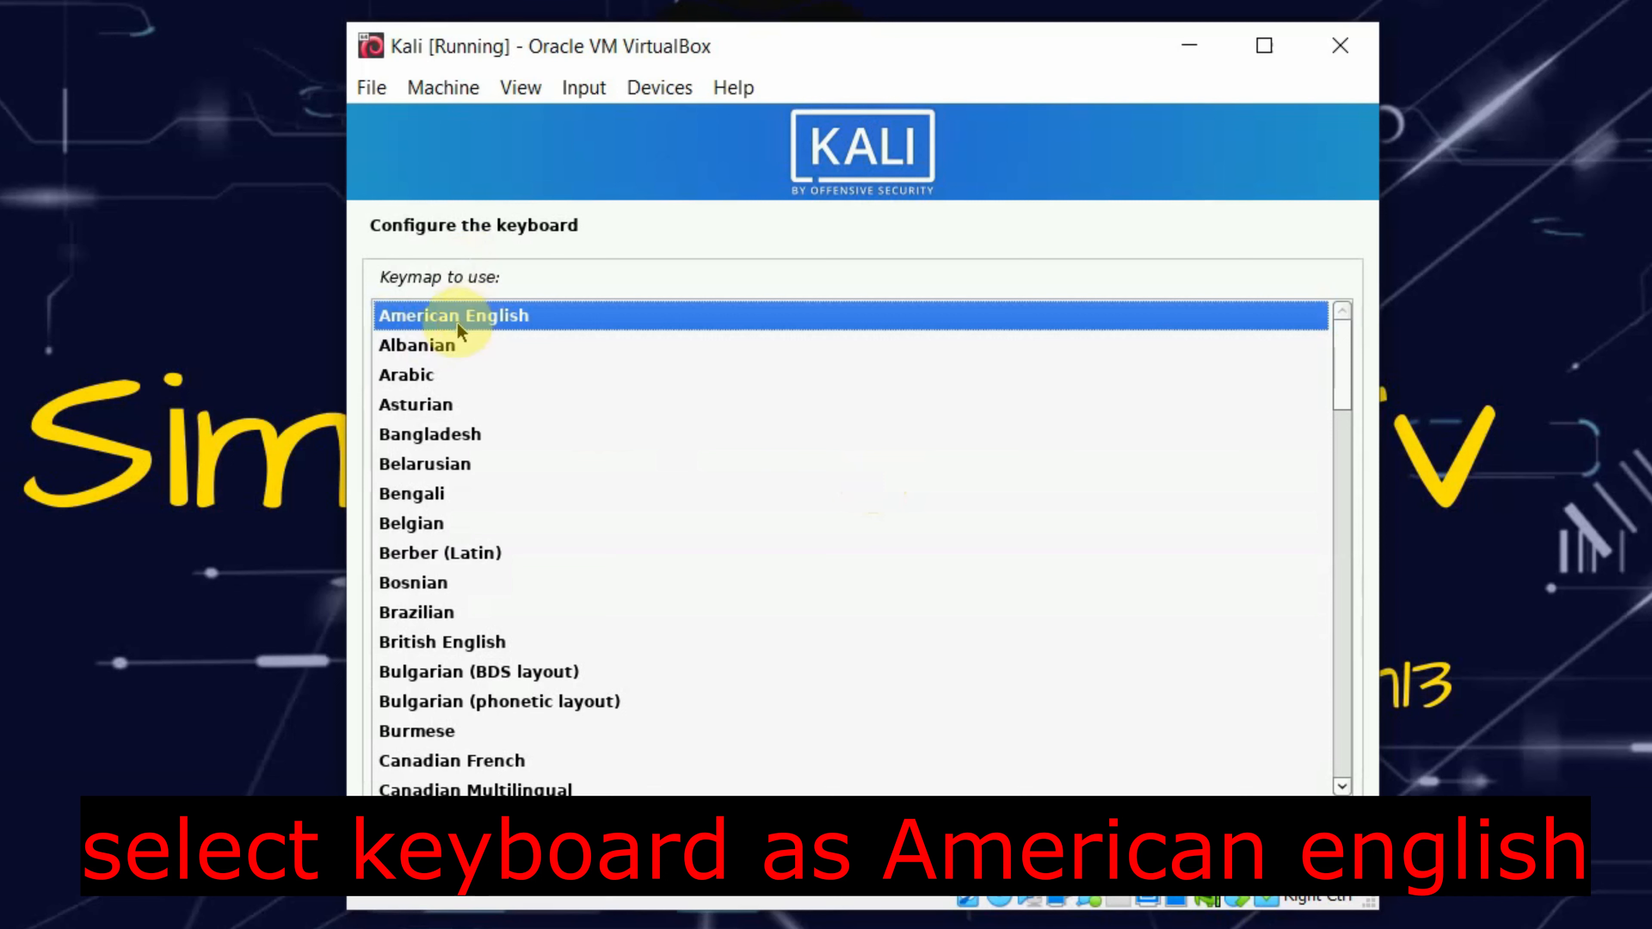
pyautogui.click(1308, 858)
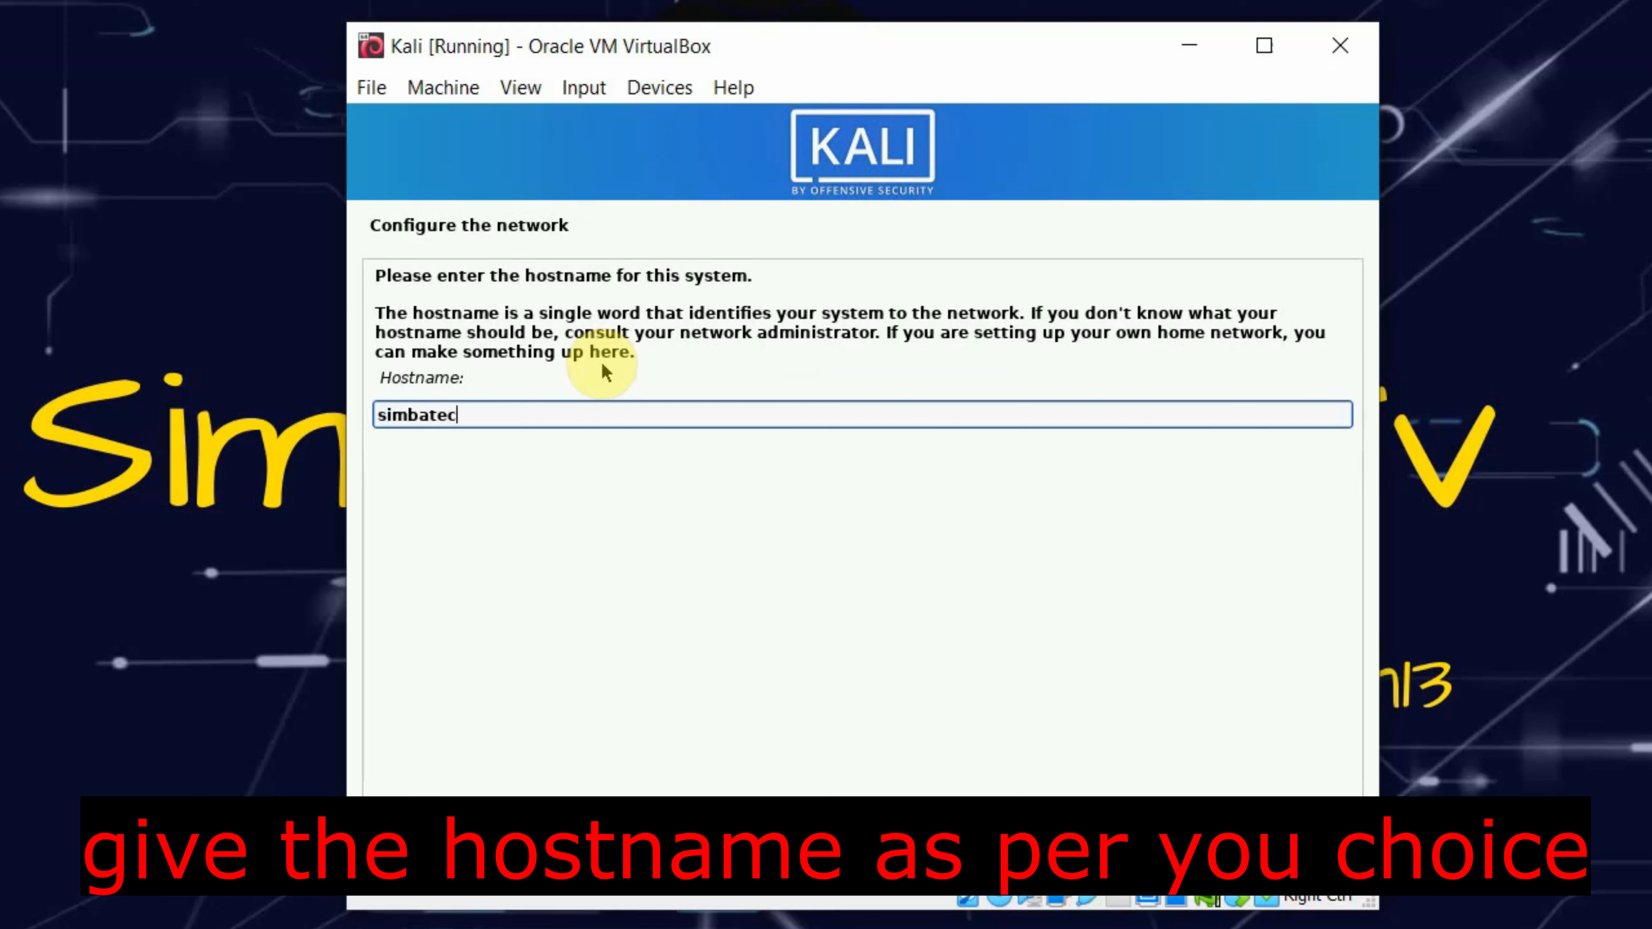
# Set the system's hostname to simbatechtv and leave the domain name blank.
pyautogui.write('tv')
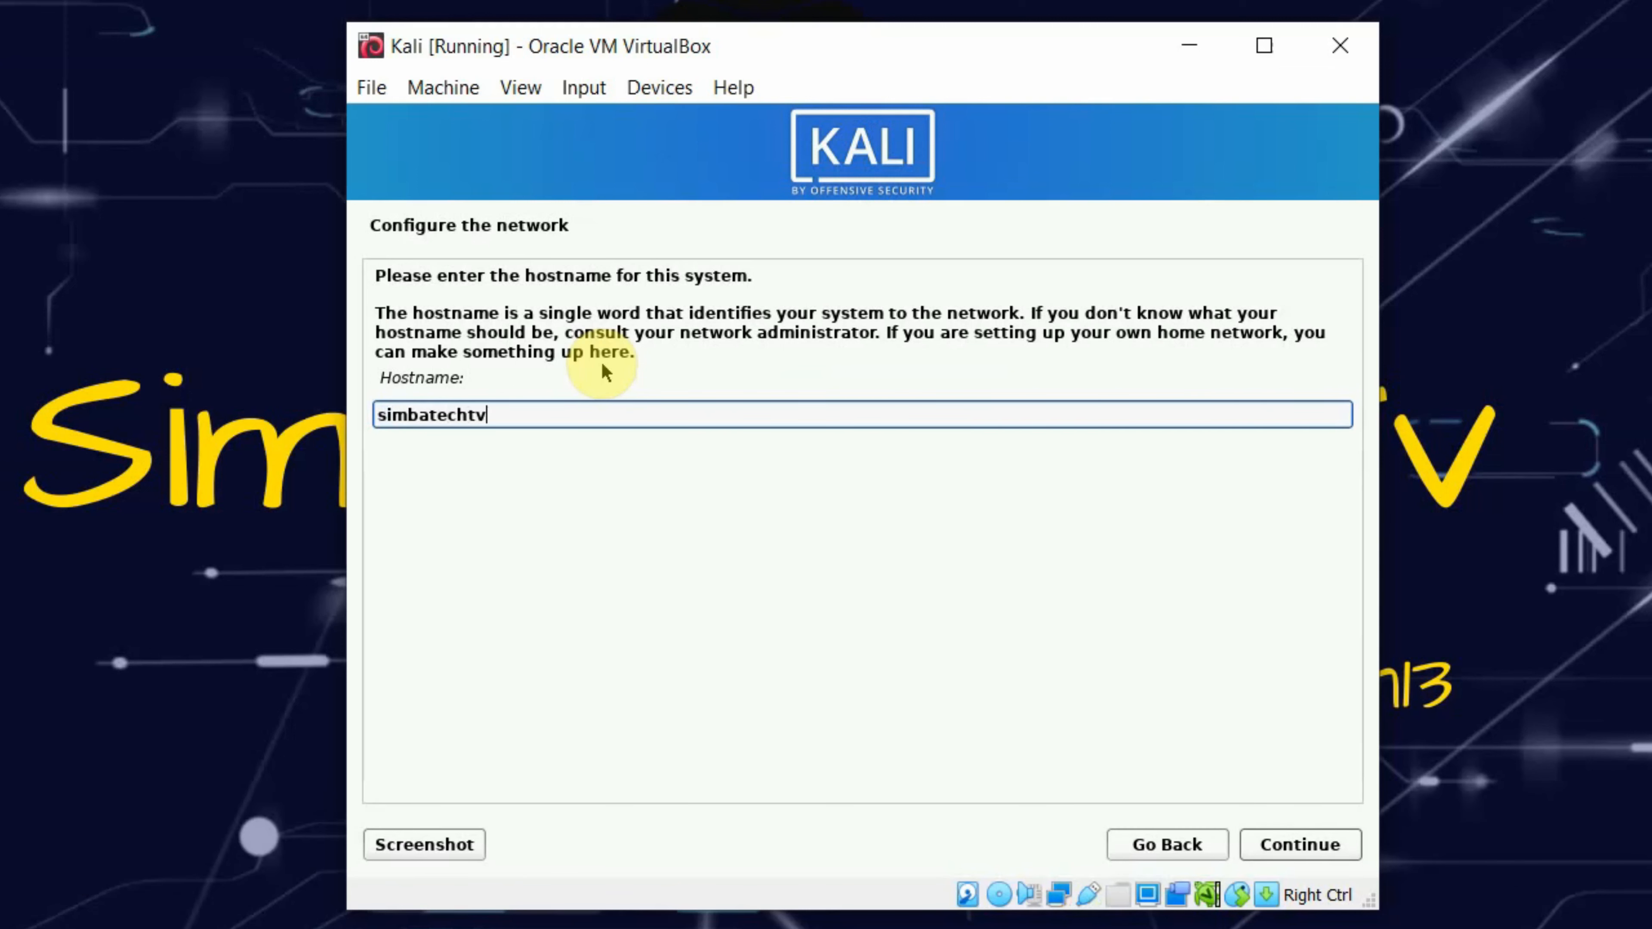
pyautogui.click(1317, 844)
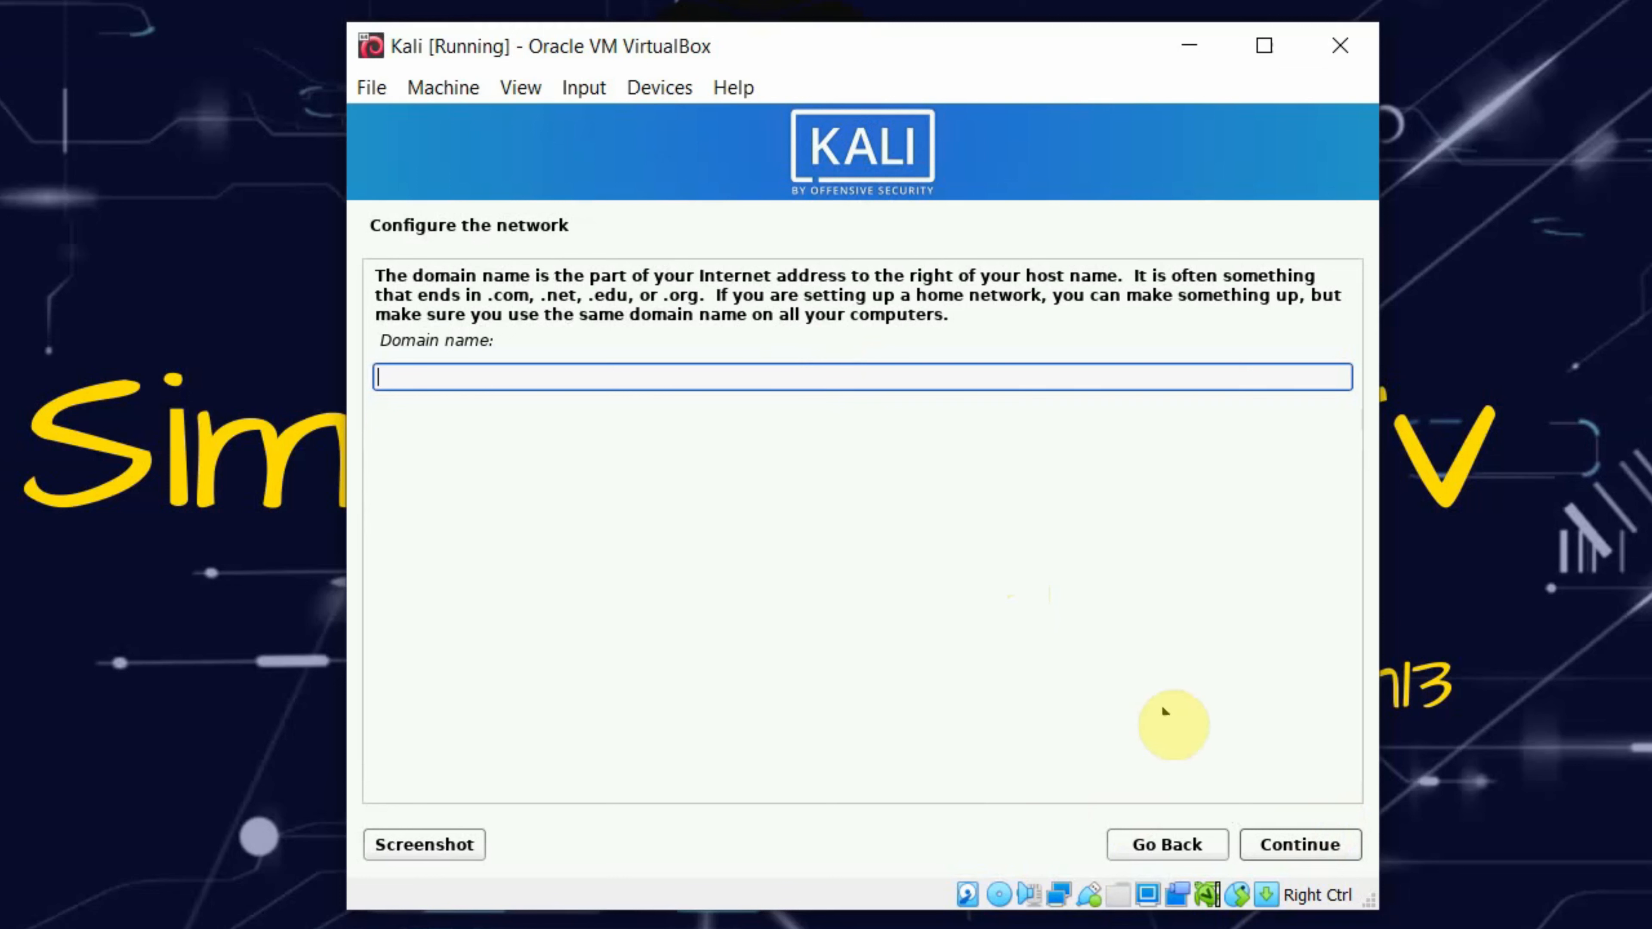
pyautogui.click(1330, 849)
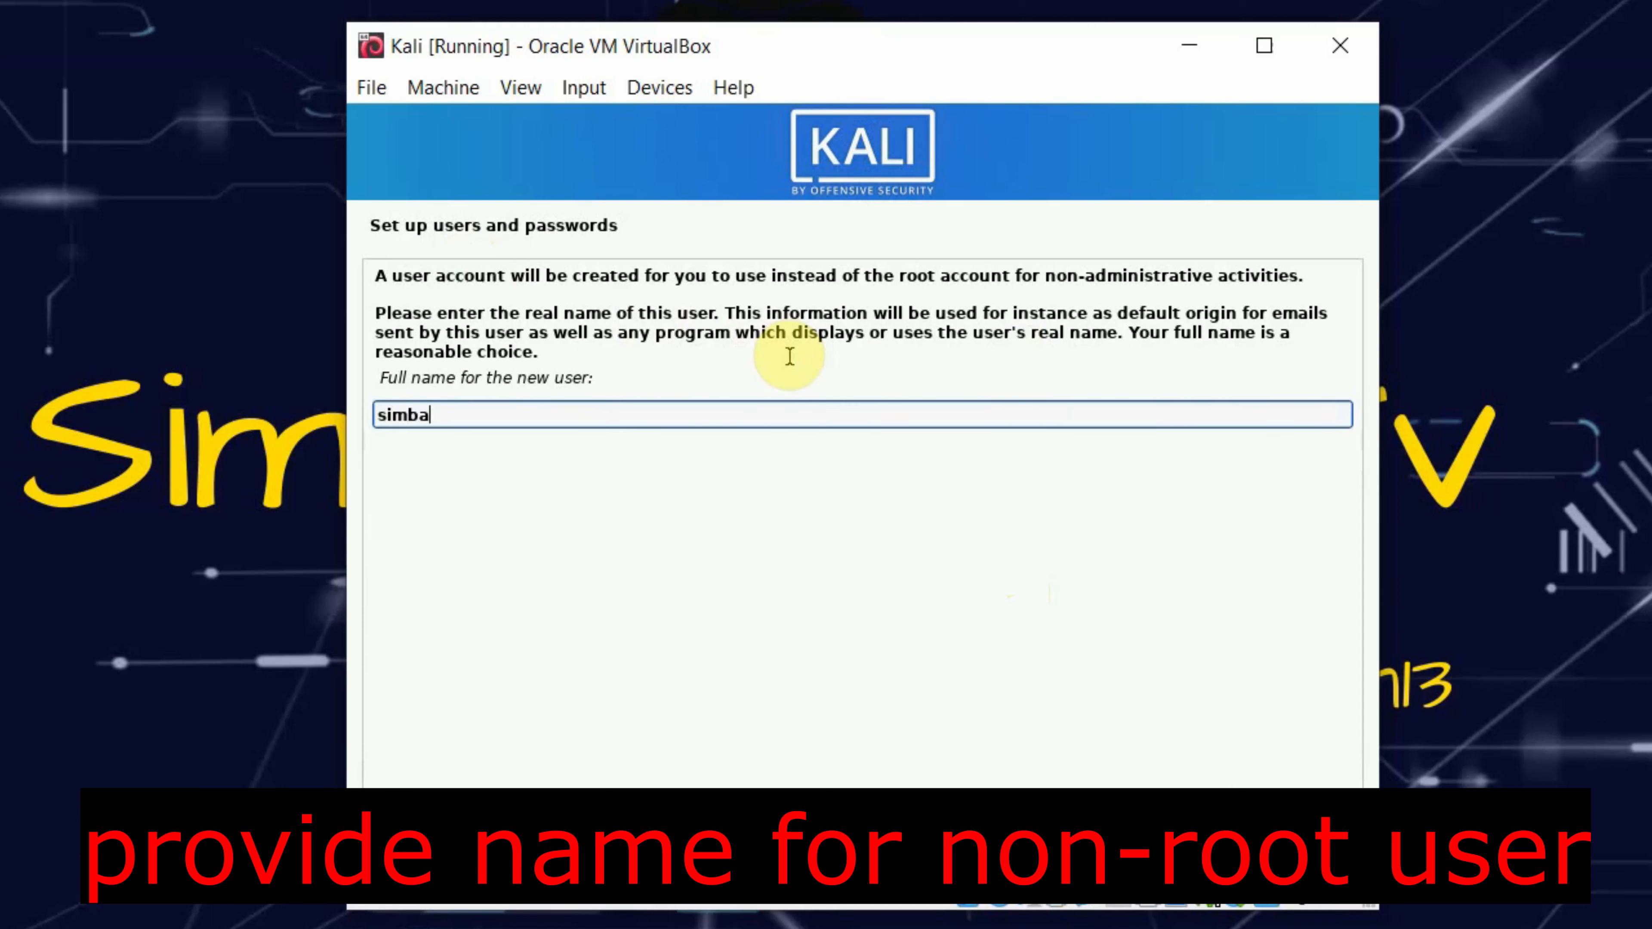
# Set up the non-root user account with its full name, username and password, repeating the password for verification.
pyautogui.click(1304, 844)
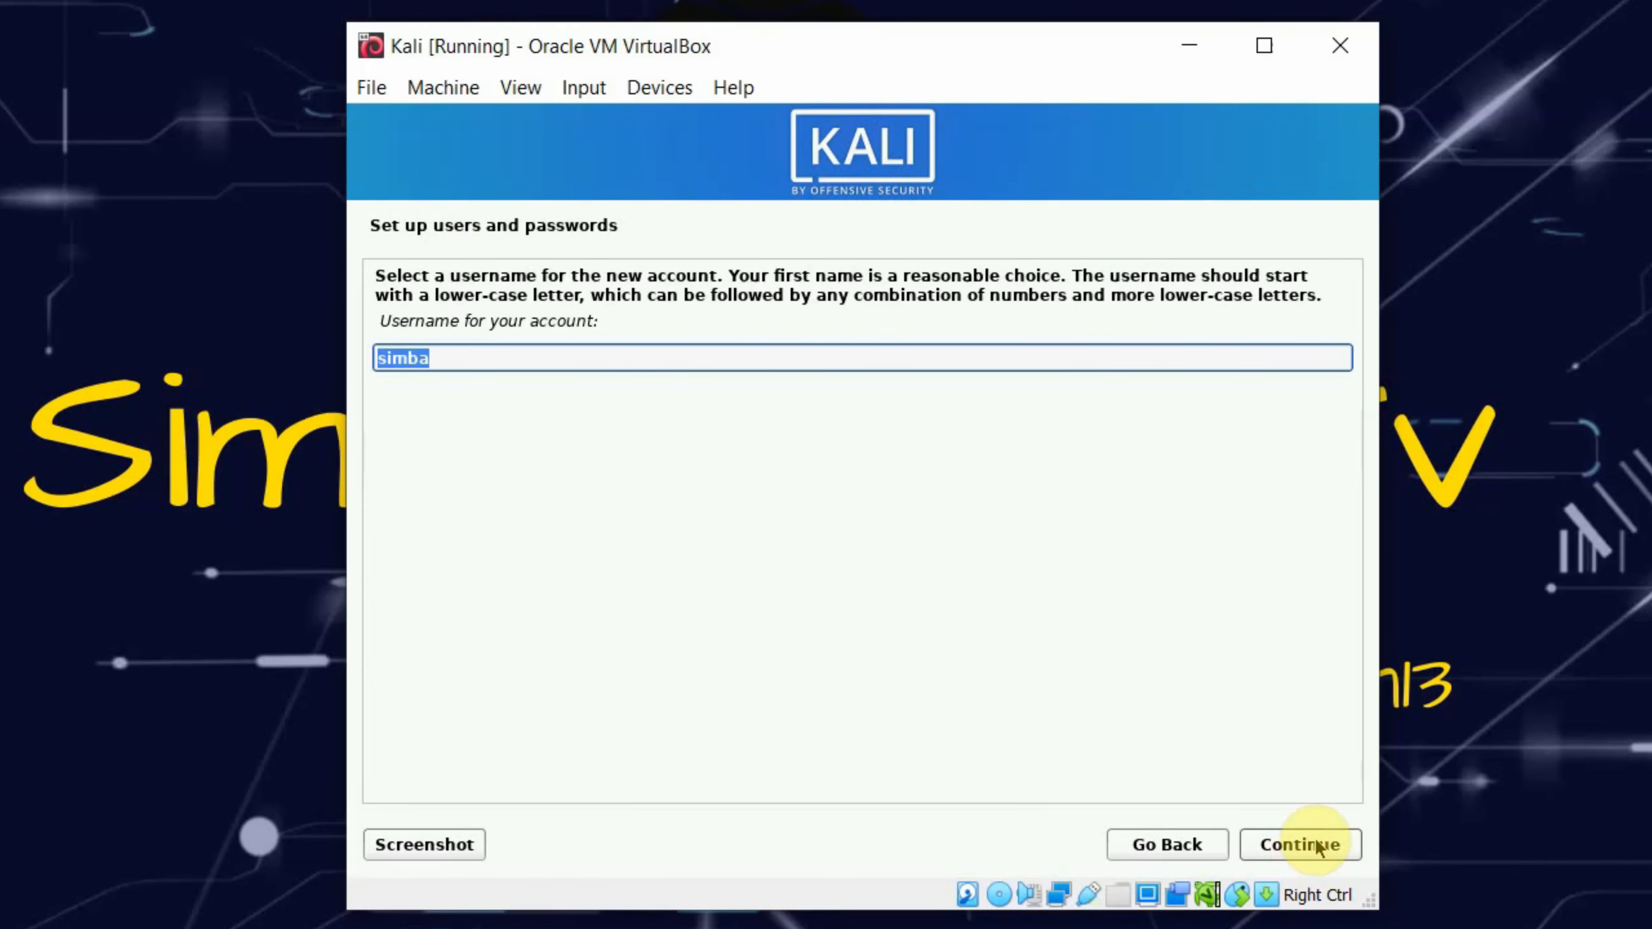
pyautogui.click(1316, 844)
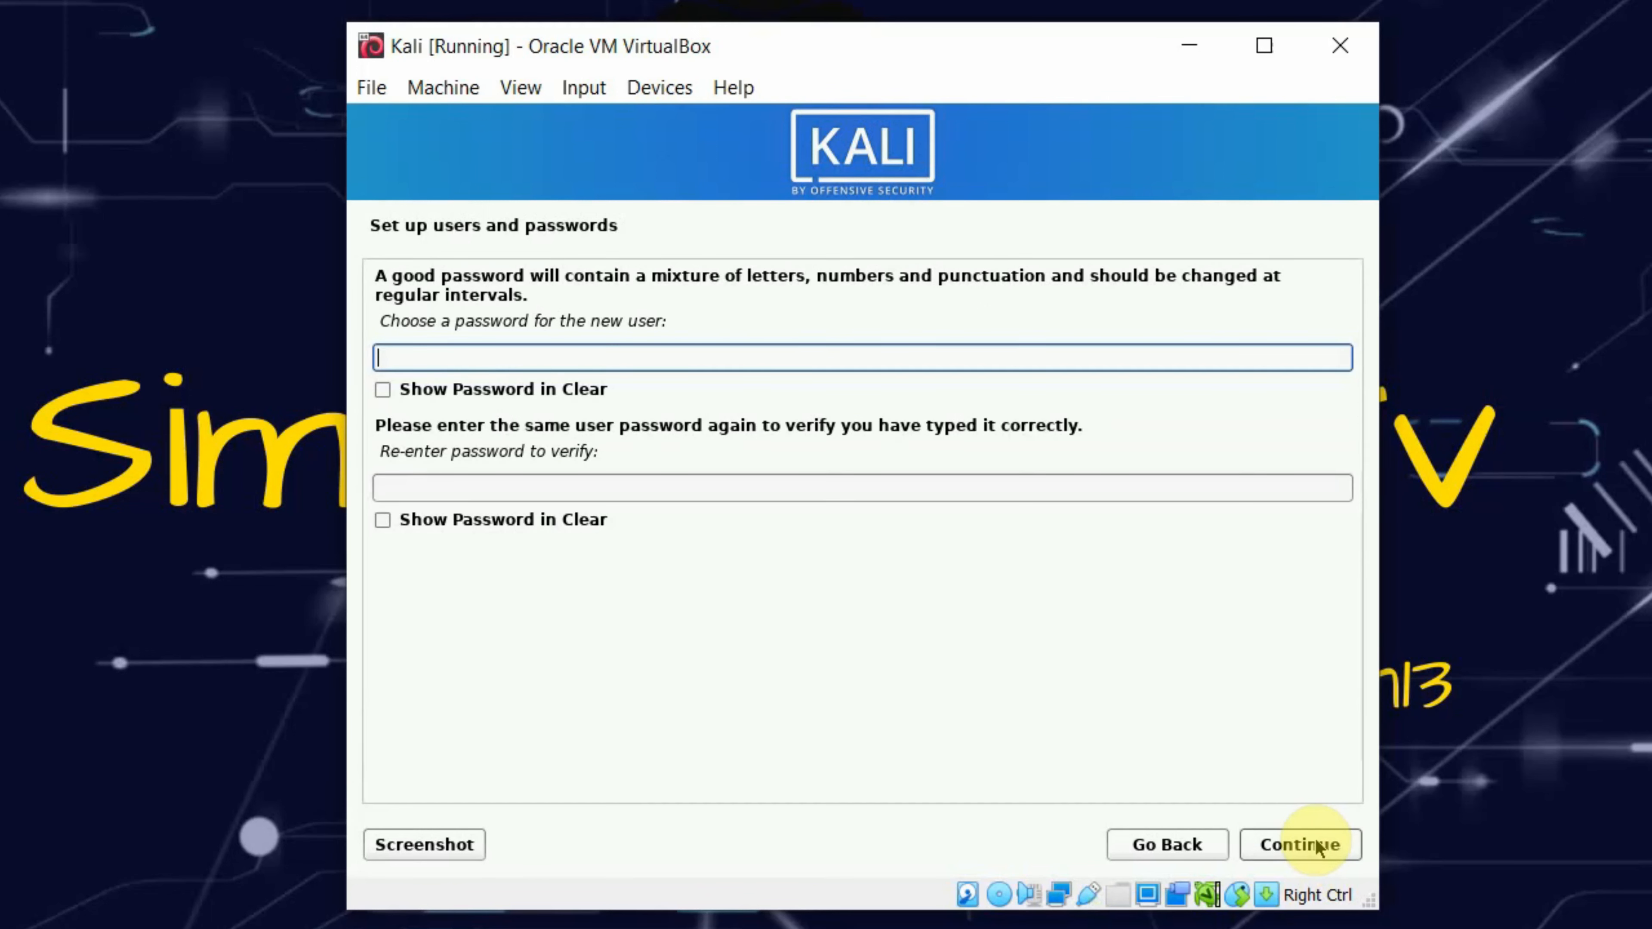
pyautogui.write('••')
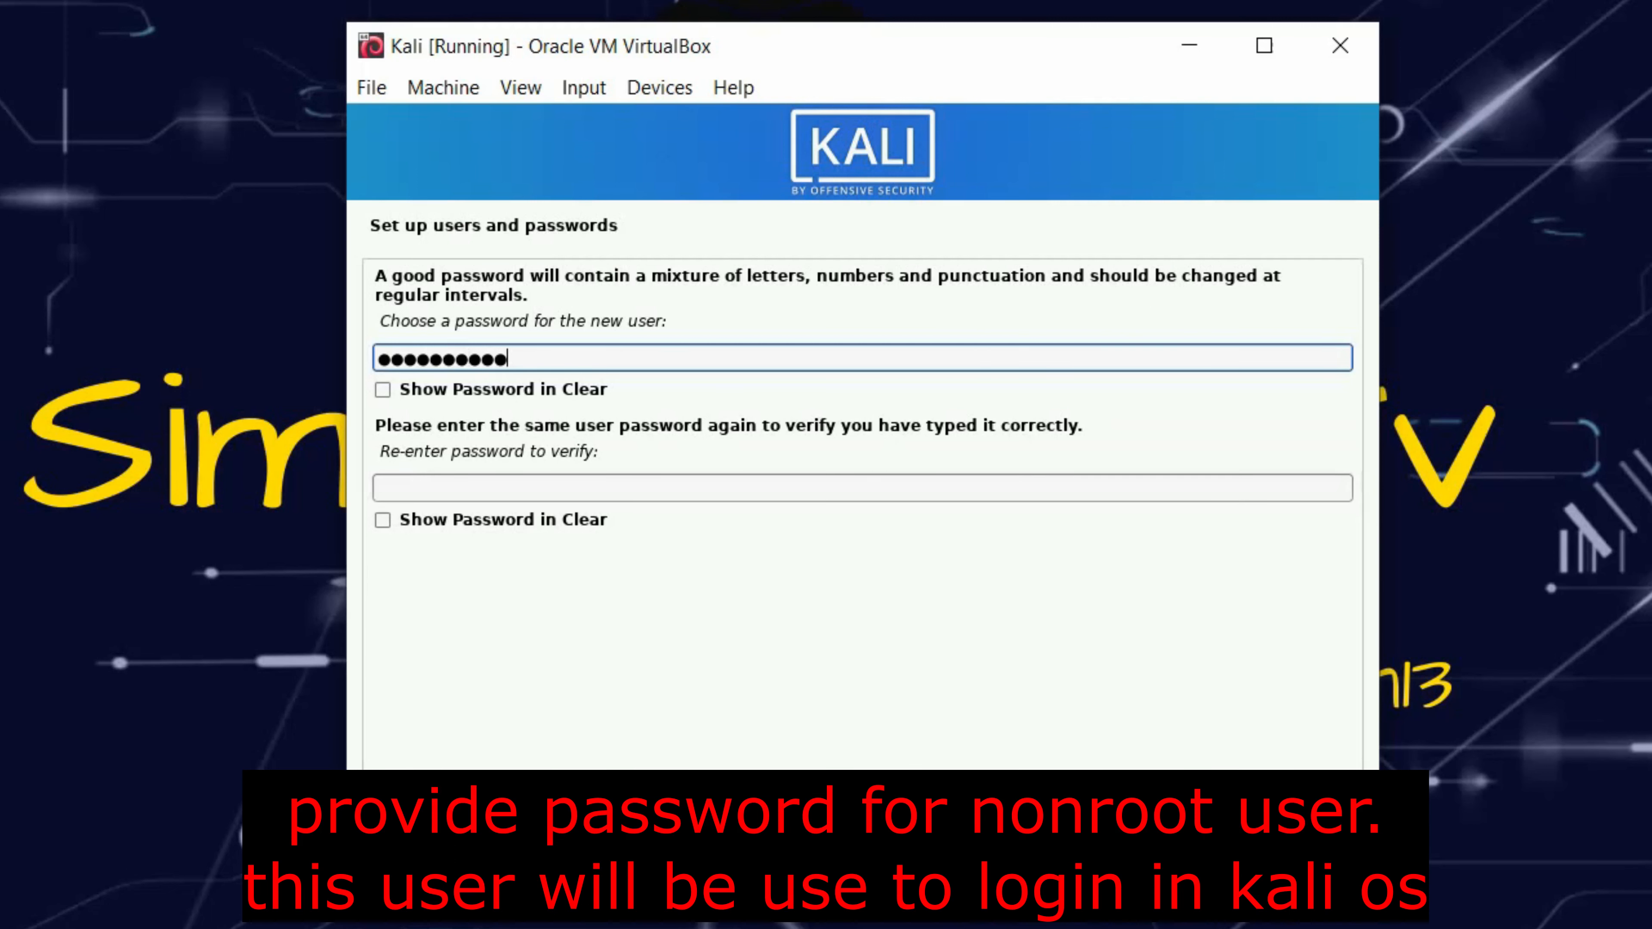
pyautogui.click(920, 488)
pyautogui.write('••••••••••')
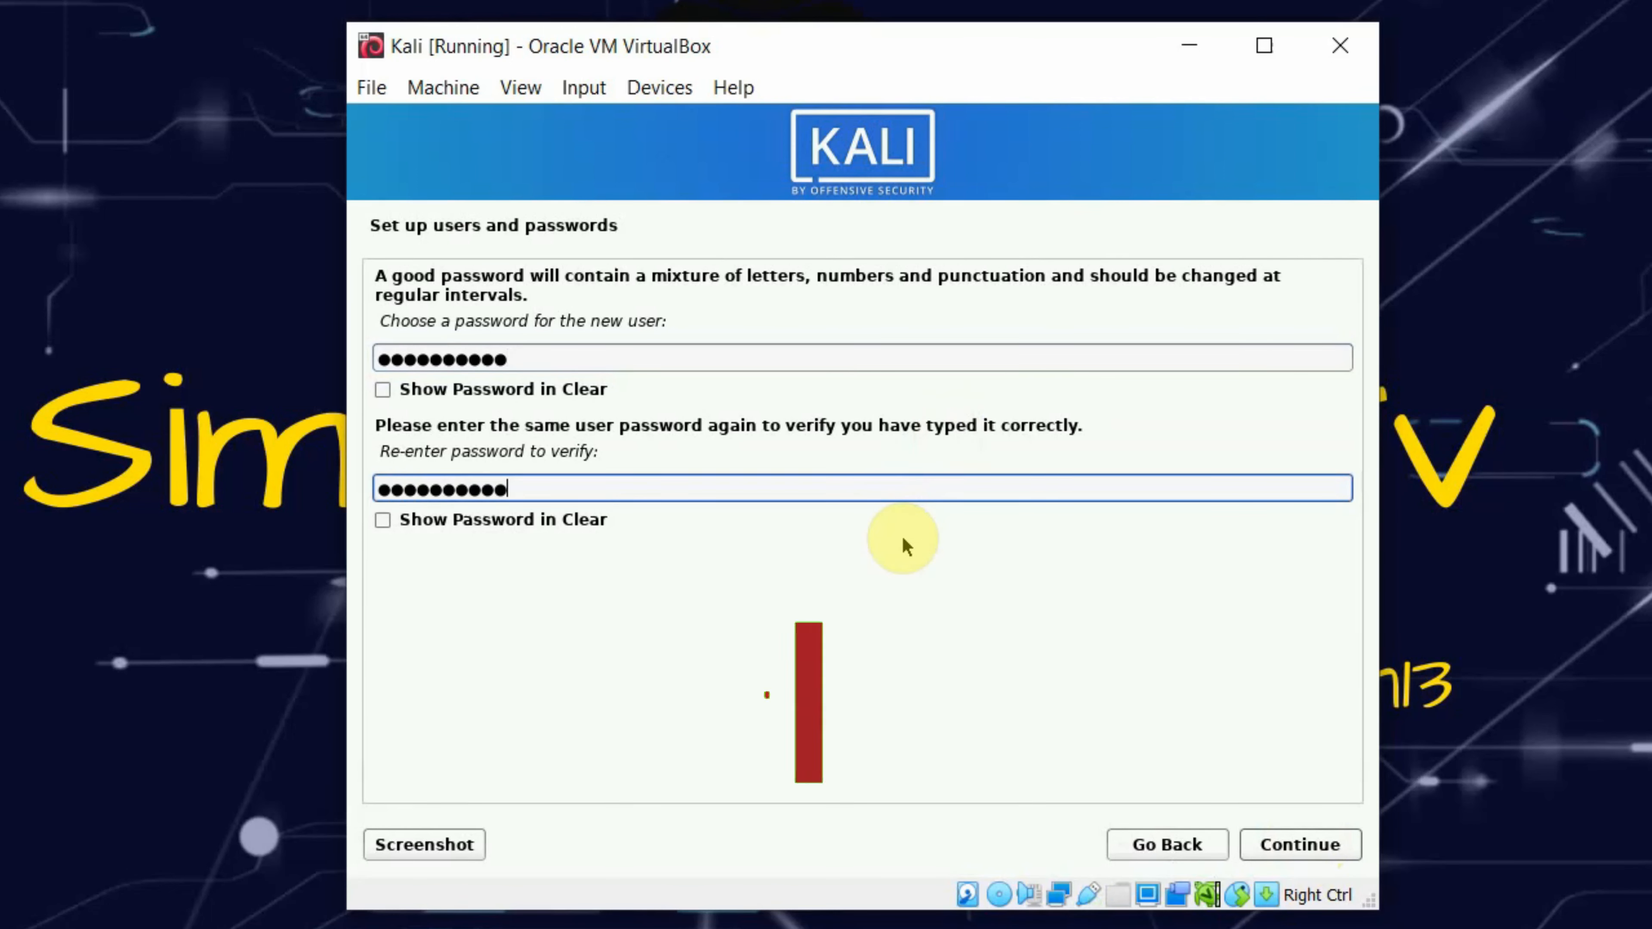
pyautogui.click(1289, 829)
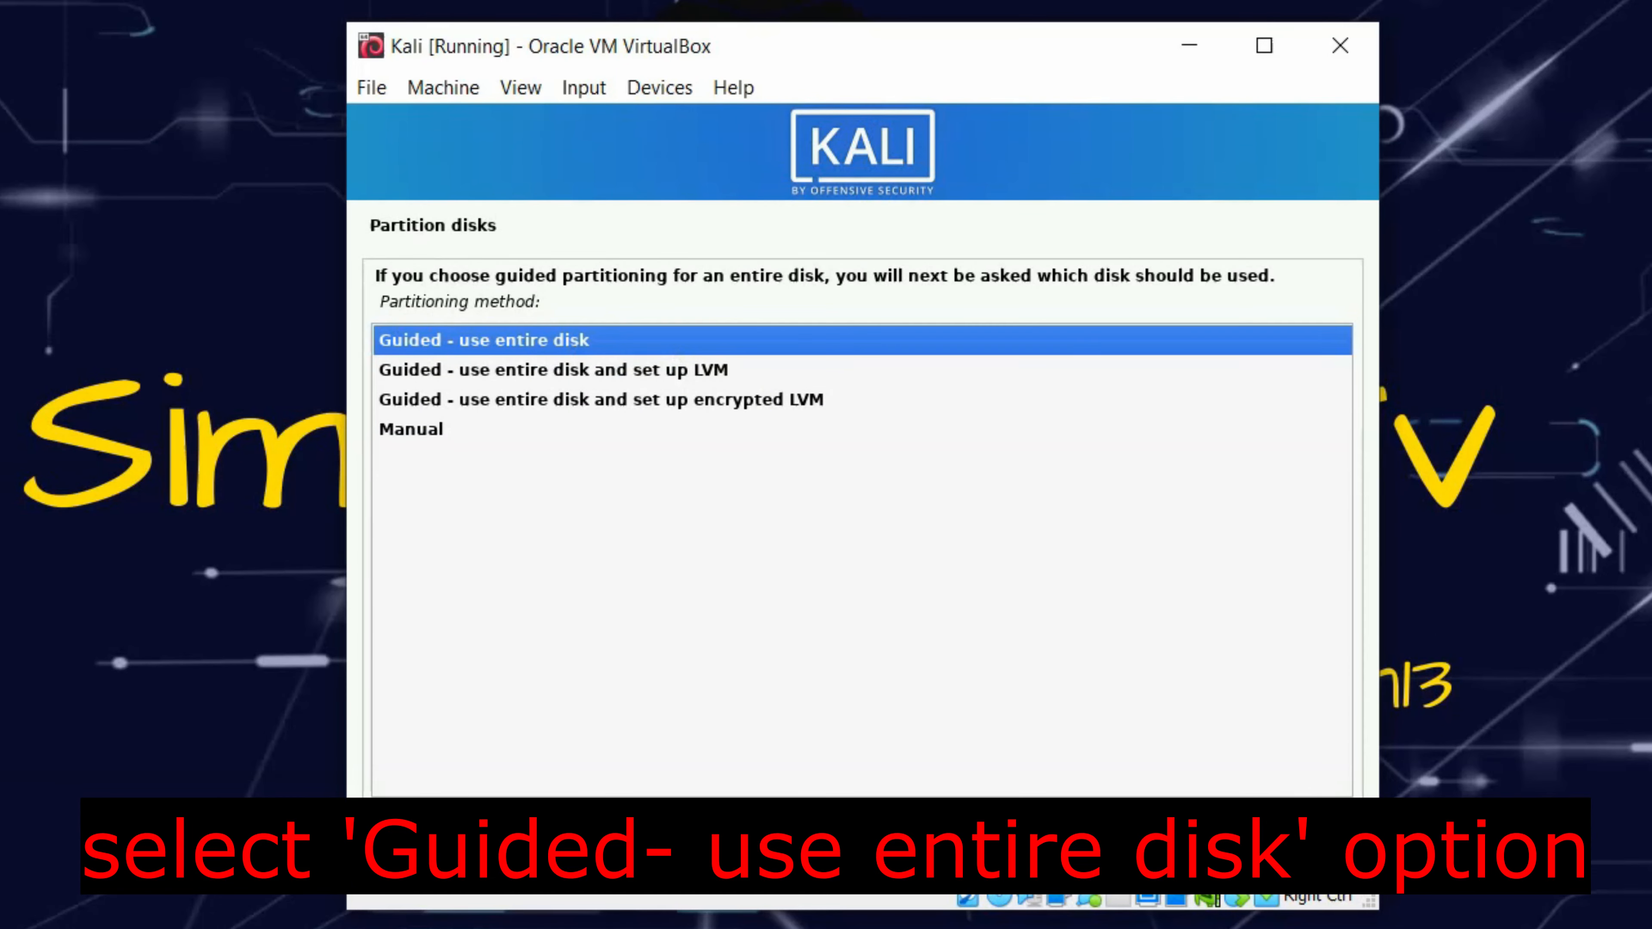
# Partition the virtual hard disk with Guided - use entire disk and all files in one partition, and write the changes to disk.
pyautogui.click(1304, 846)
pyautogui.click(1309, 847)
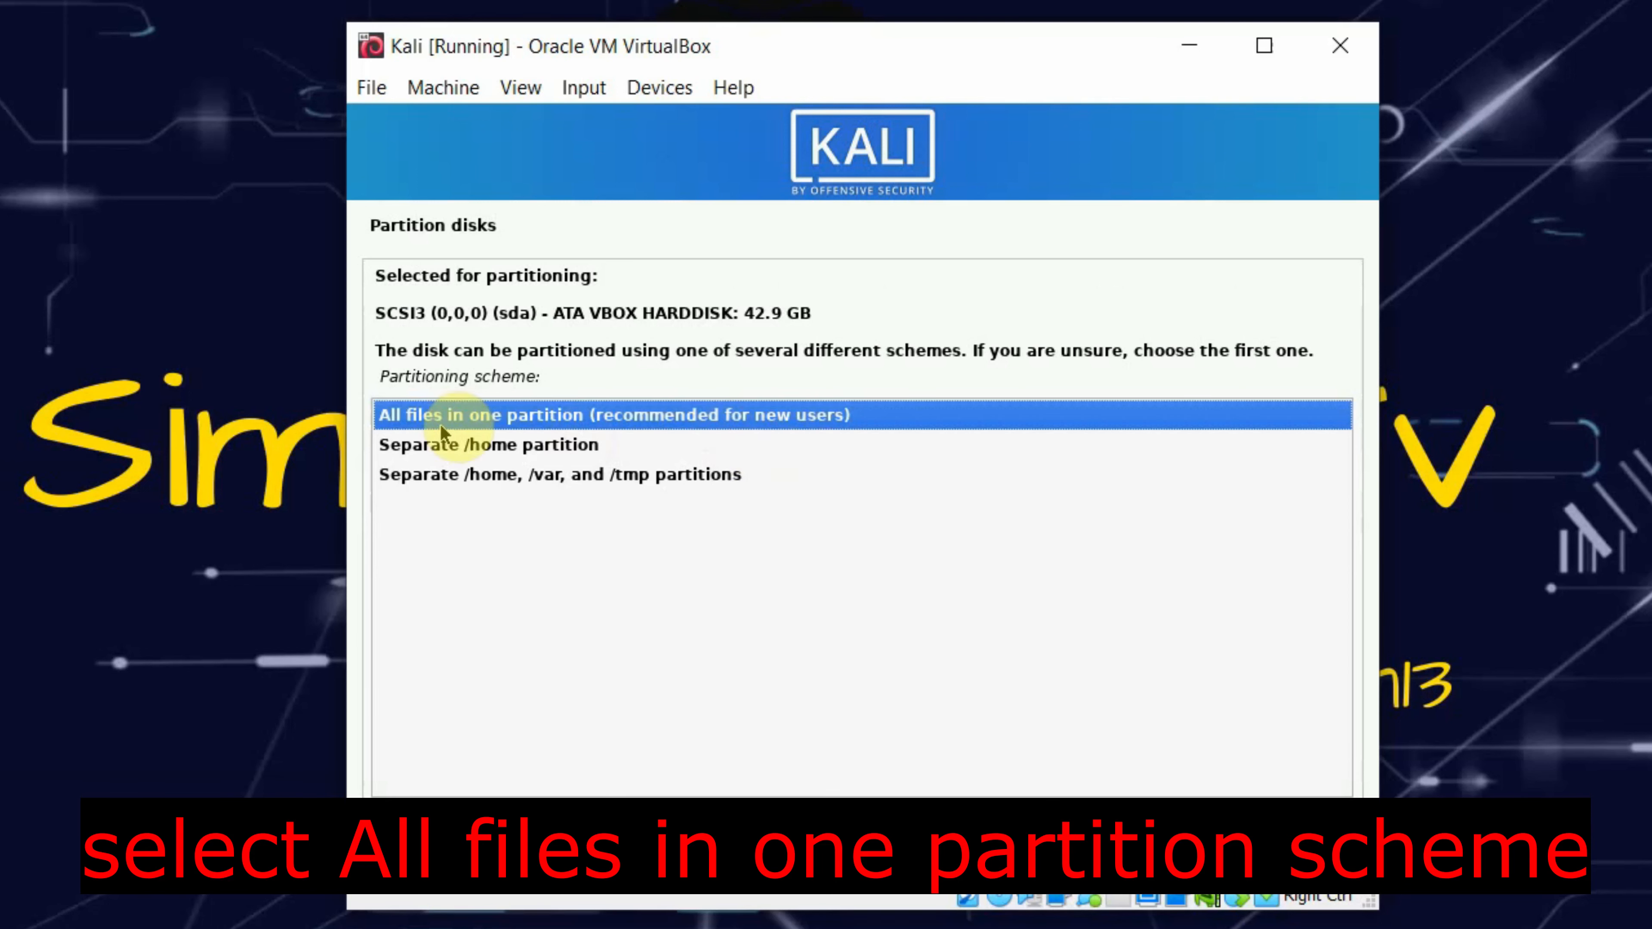
pyautogui.click(1300, 841)
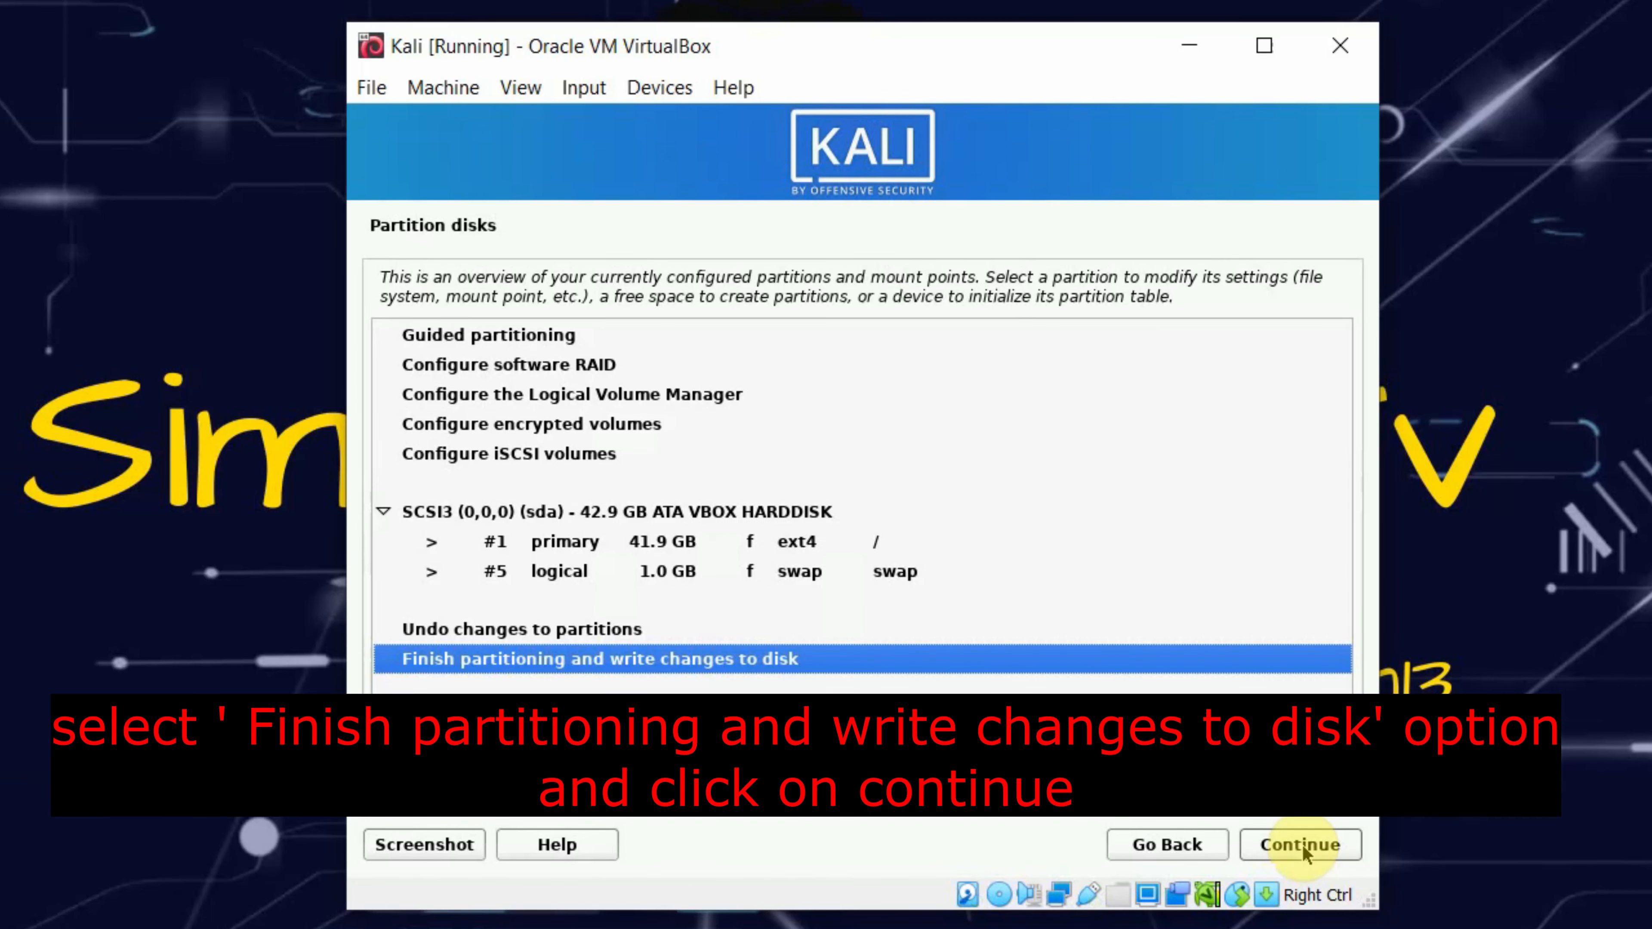
pyautogui.click(1303, 846)
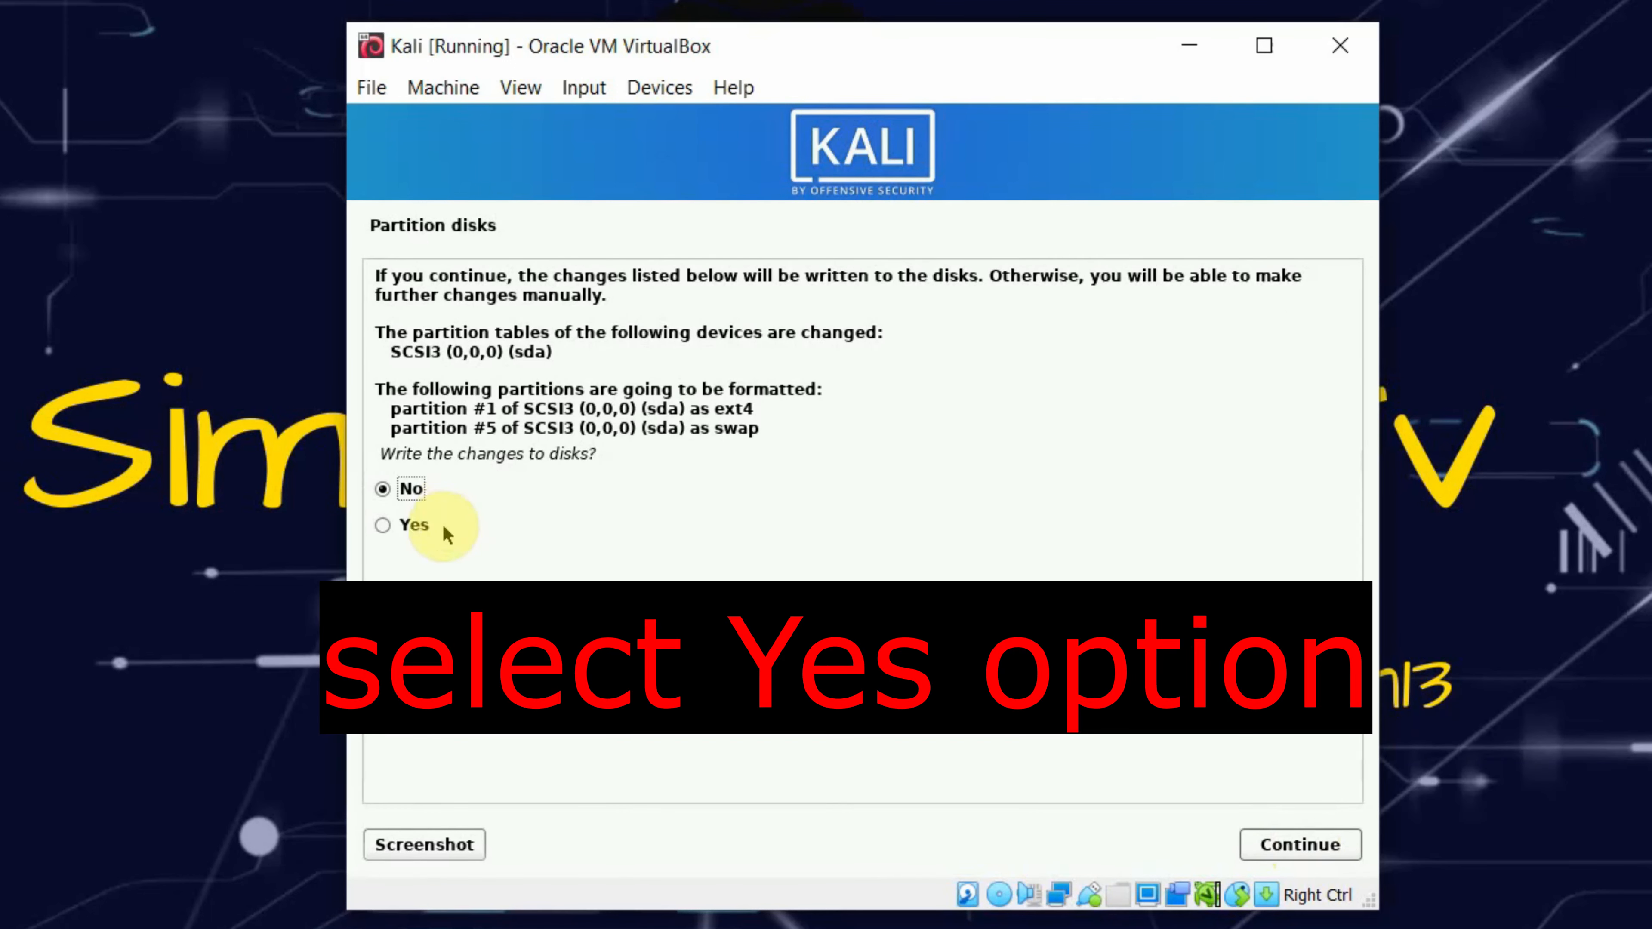
pyautogui.click(1340, 850)
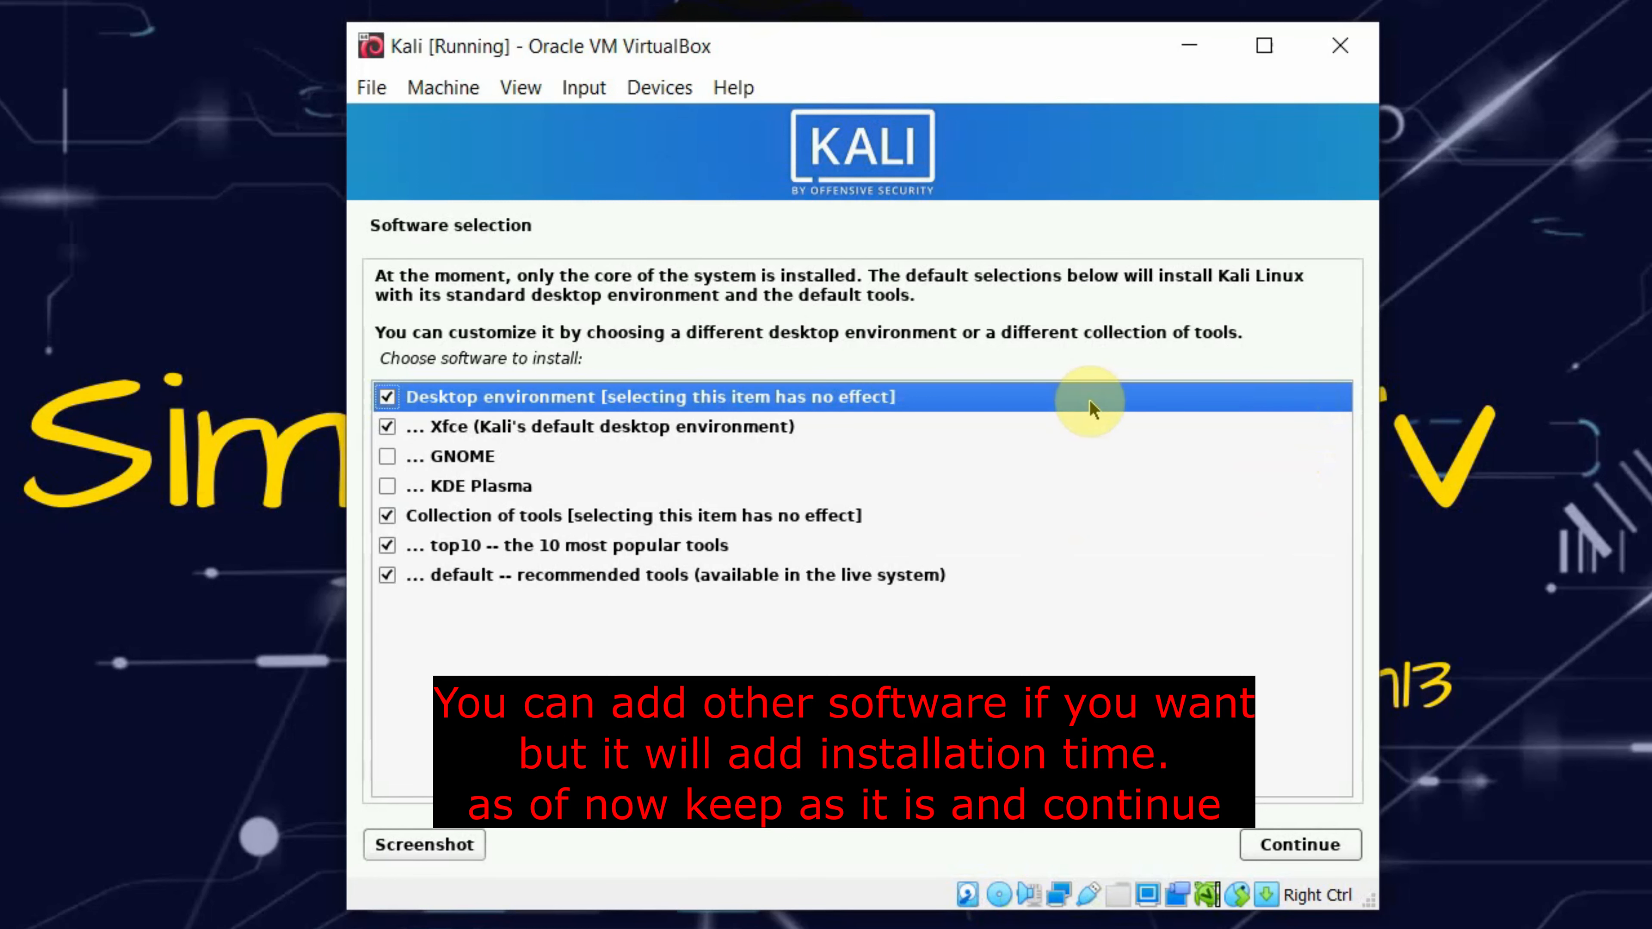
# Keep the default software selection and install the GRUB boot loader on /dev/sda.
pyautogui.click(1352, 857)
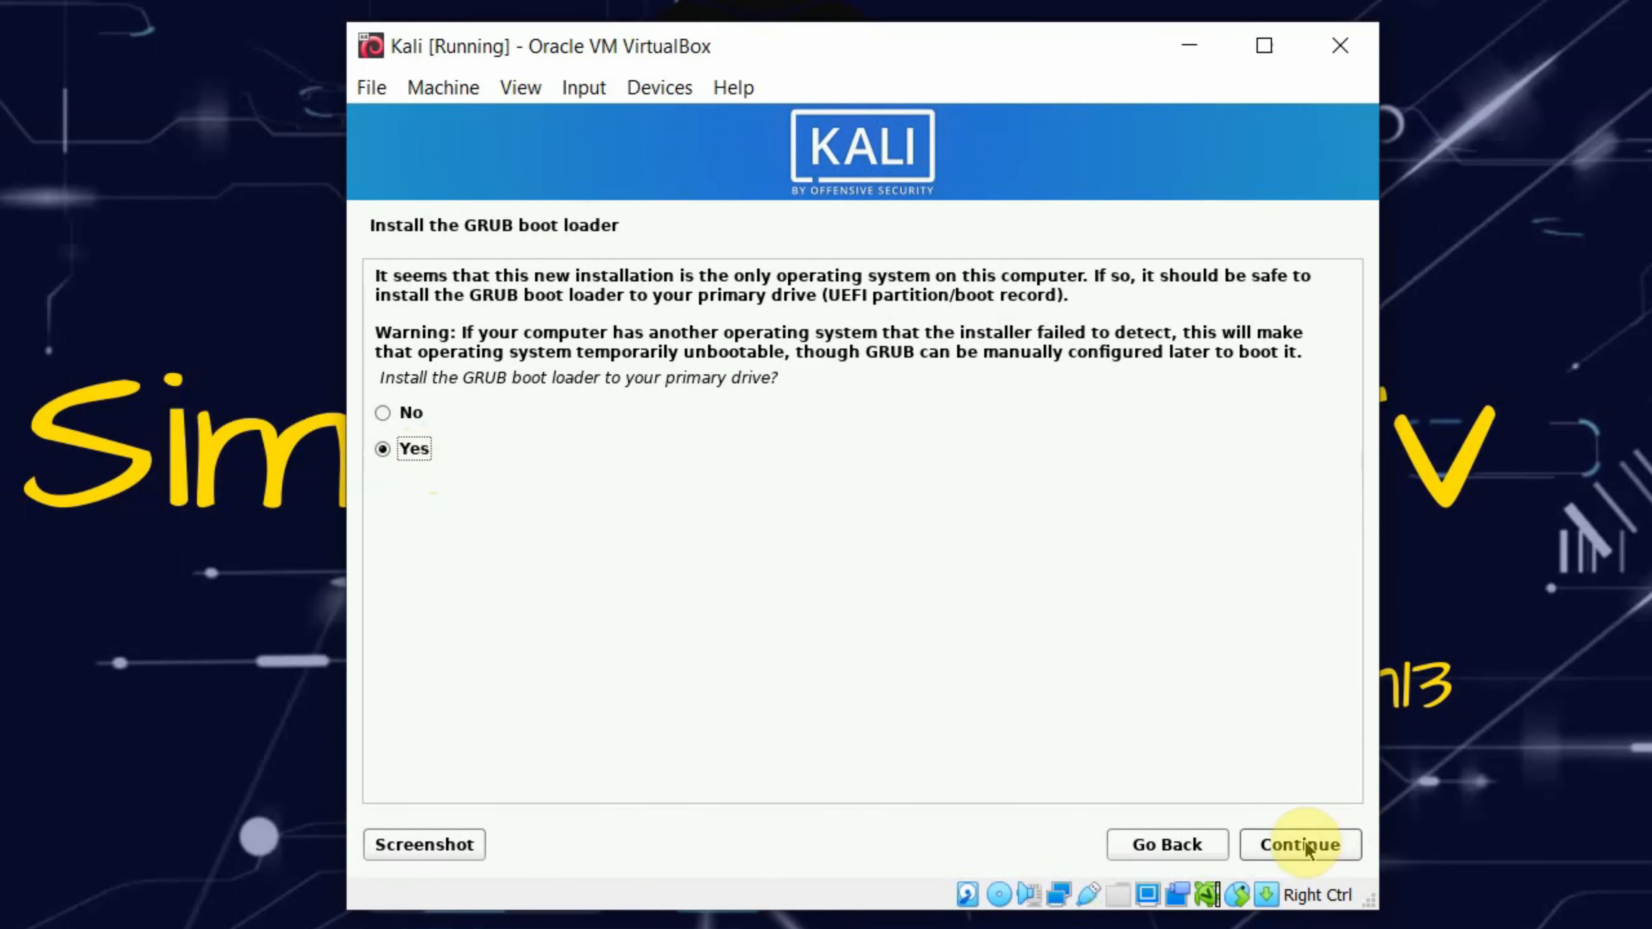
pyautogui.click(1308, 846)
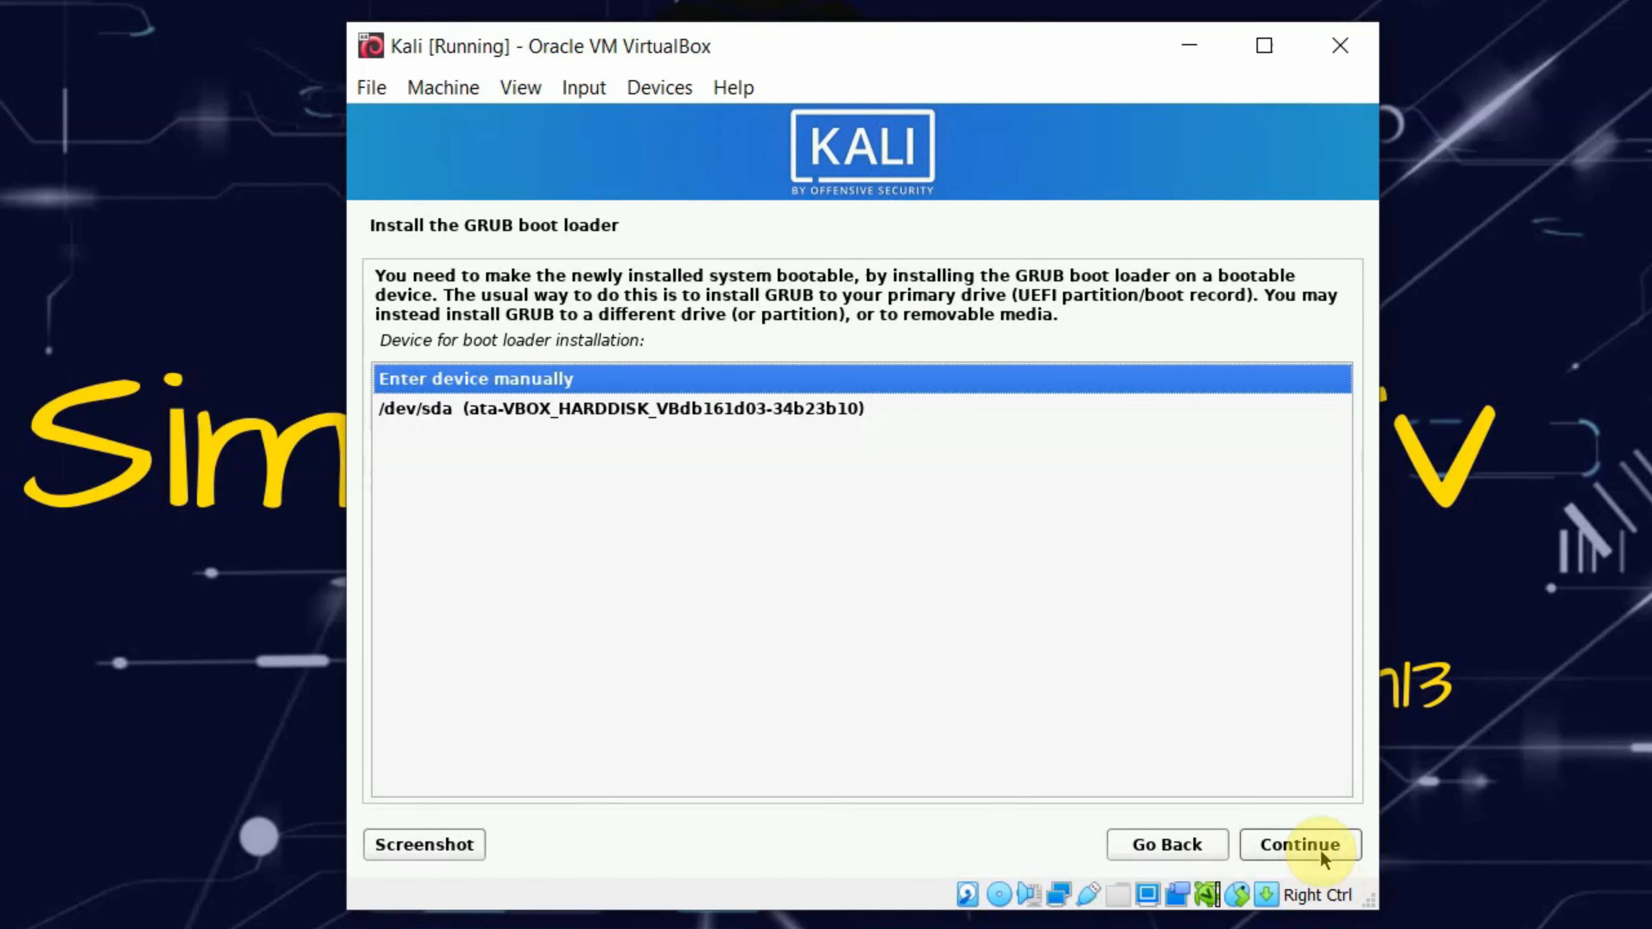
pyautogui.click(697, 408)
pyautogui.click(1349, 845)
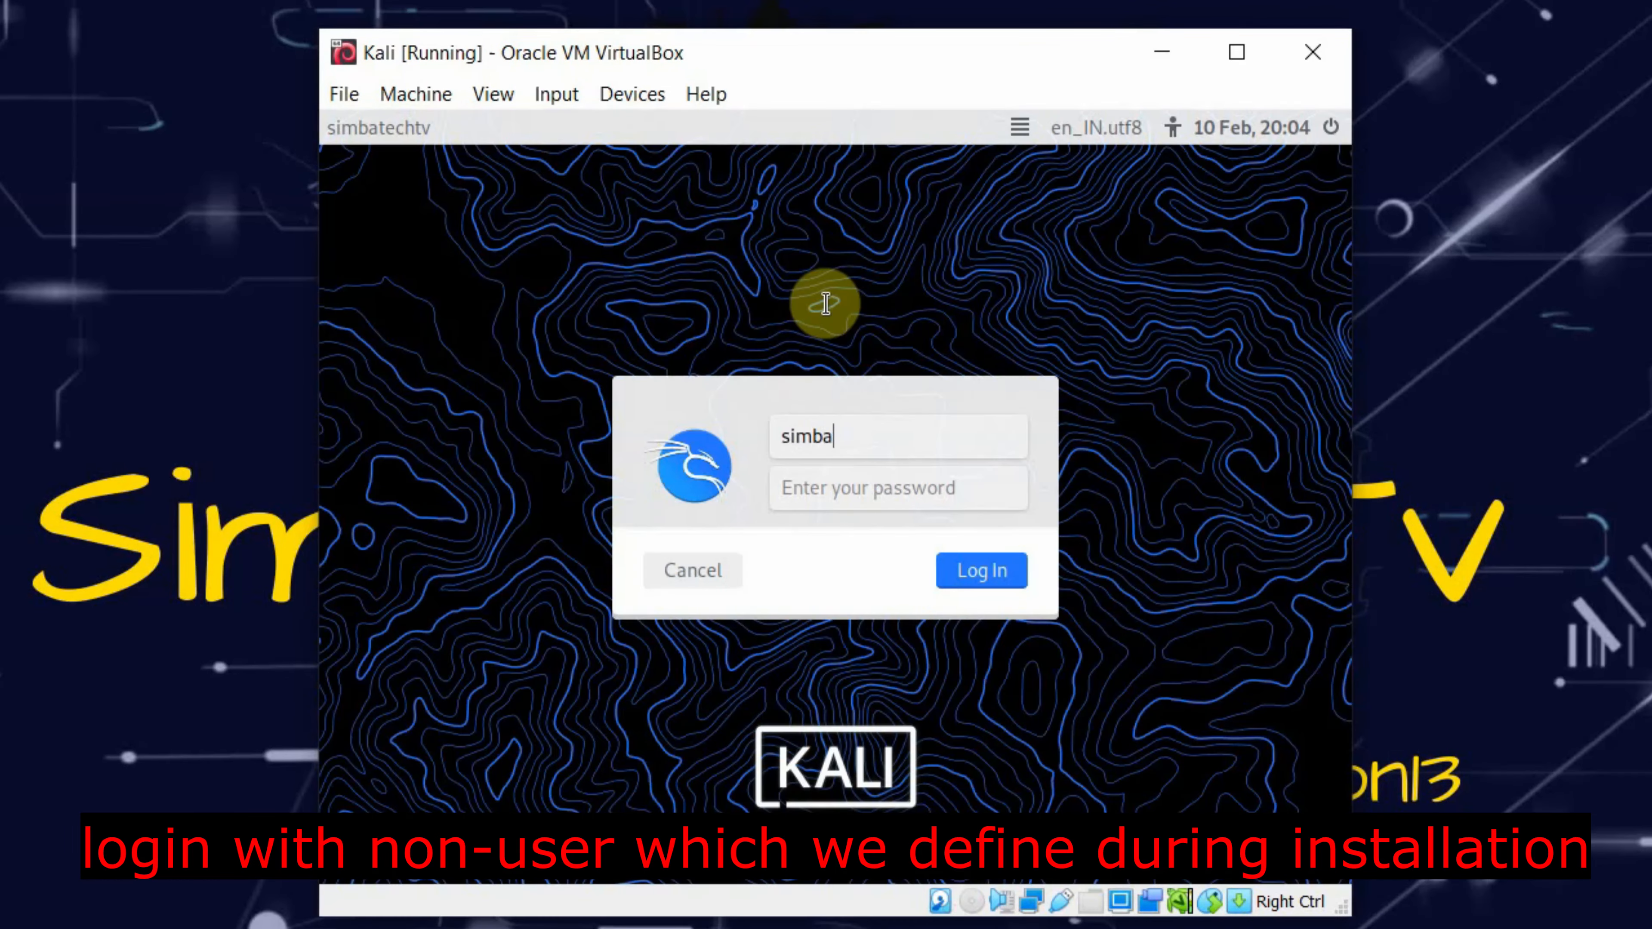
# Log in to the installed Kali system with the non-root user's username and account password.
pyautogui.write('••••••••••')
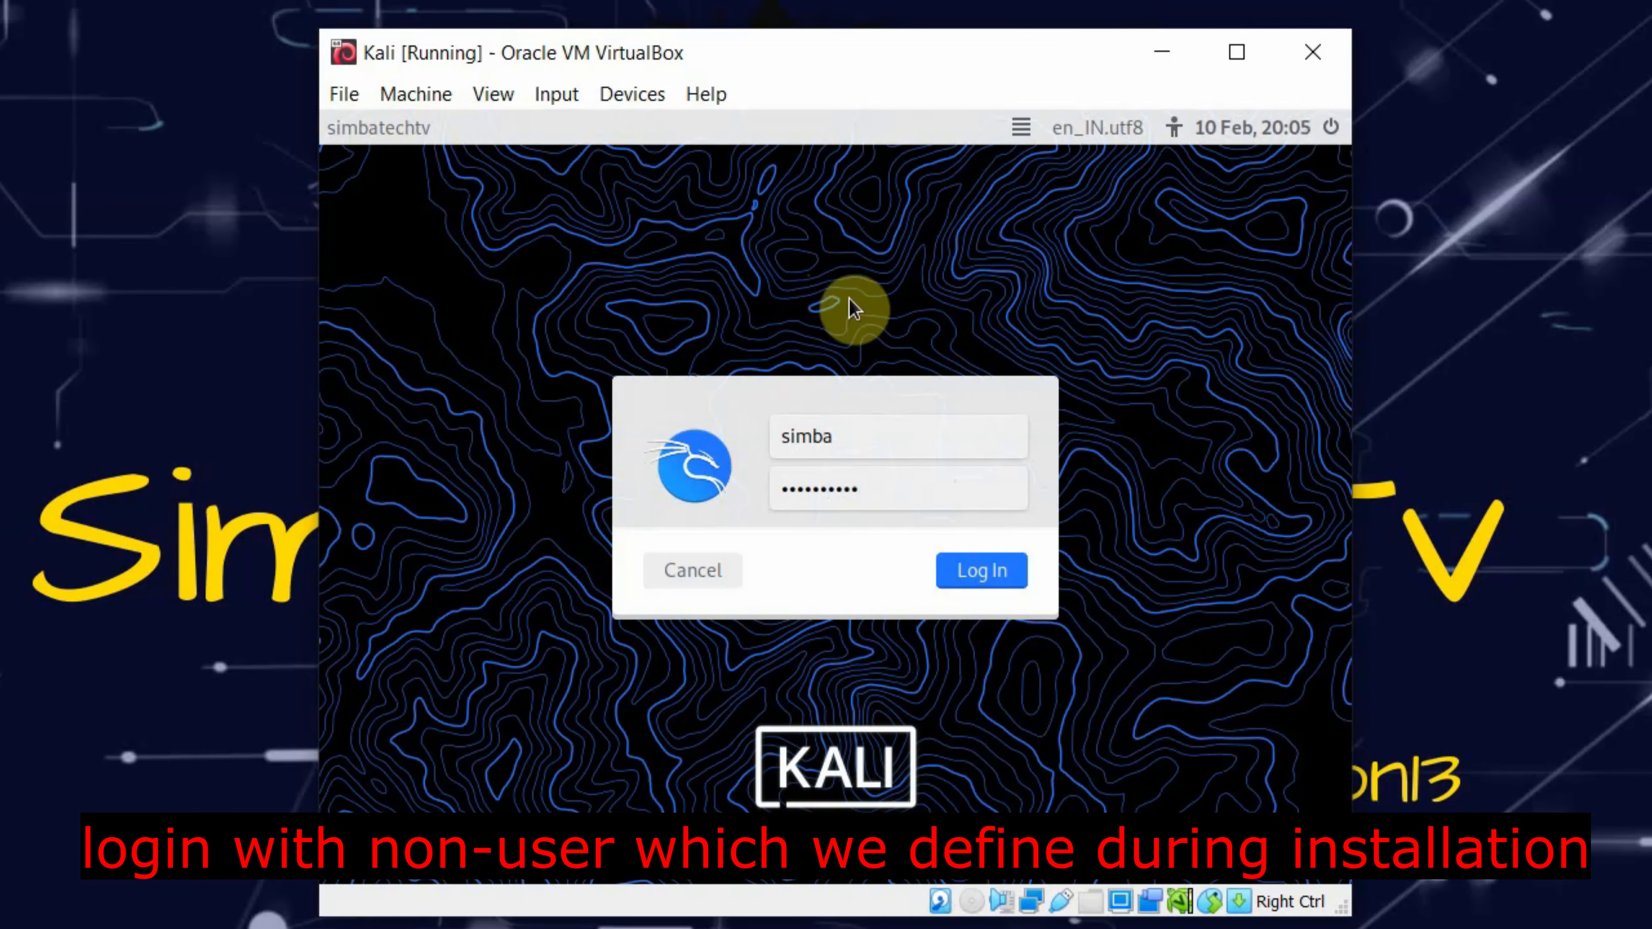
pyautogui.press('Return')
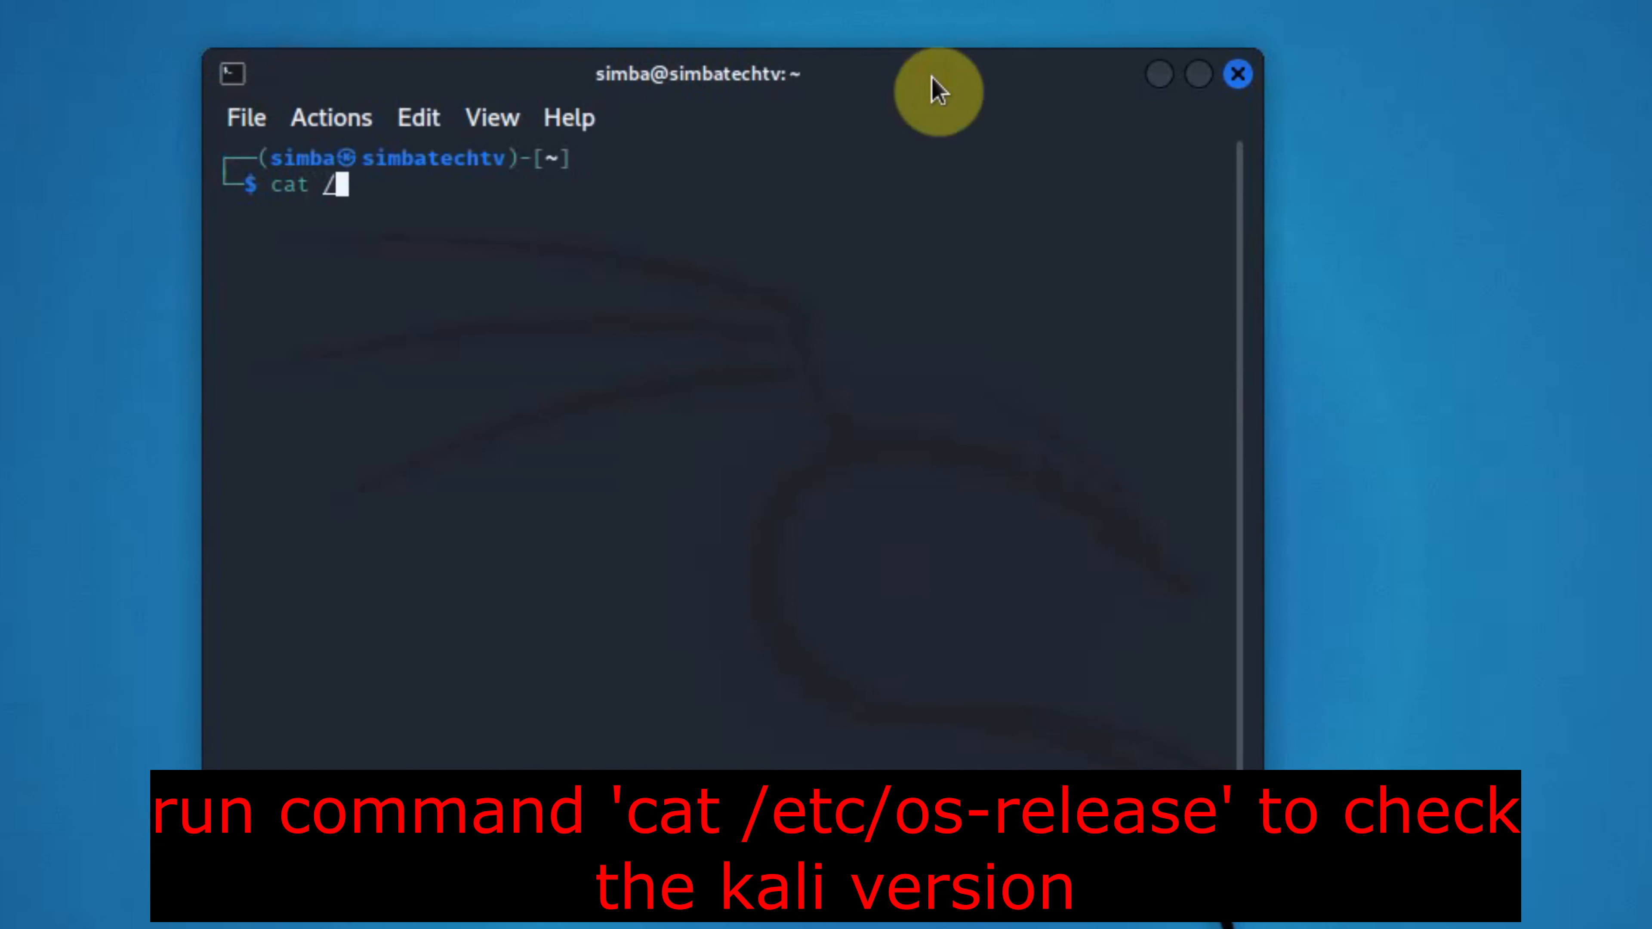
# Run cat /etc/os-release in the terminal and highlight the VERSION line to check the Kali version.
pyautogui.write('s-release')
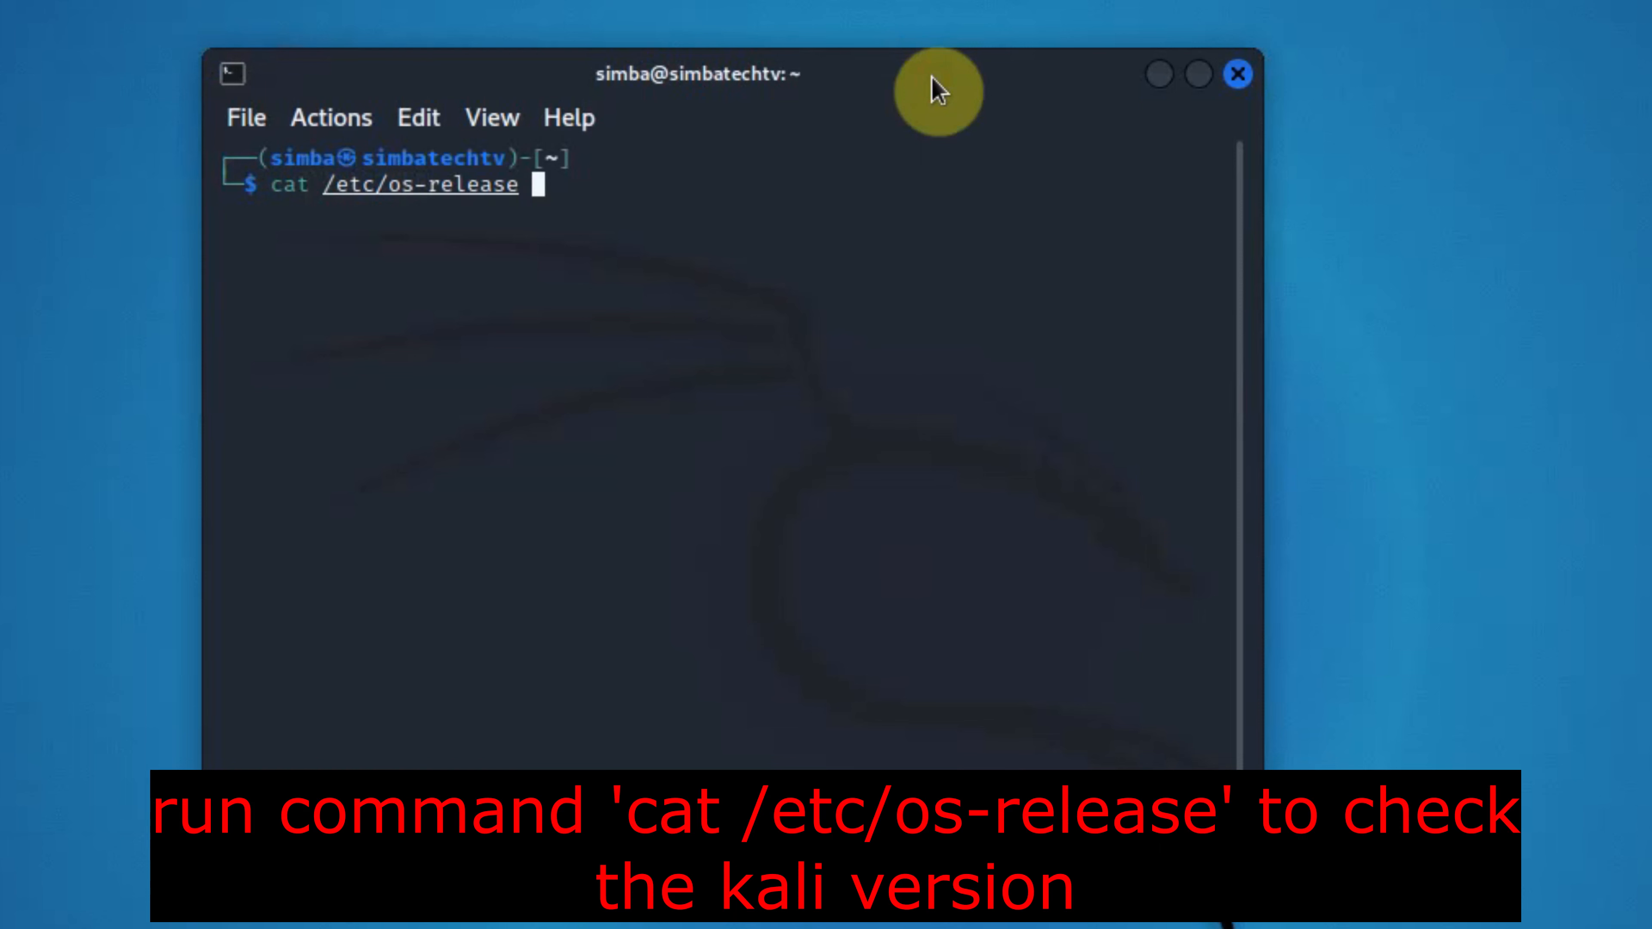
pyautogui.press('Return')
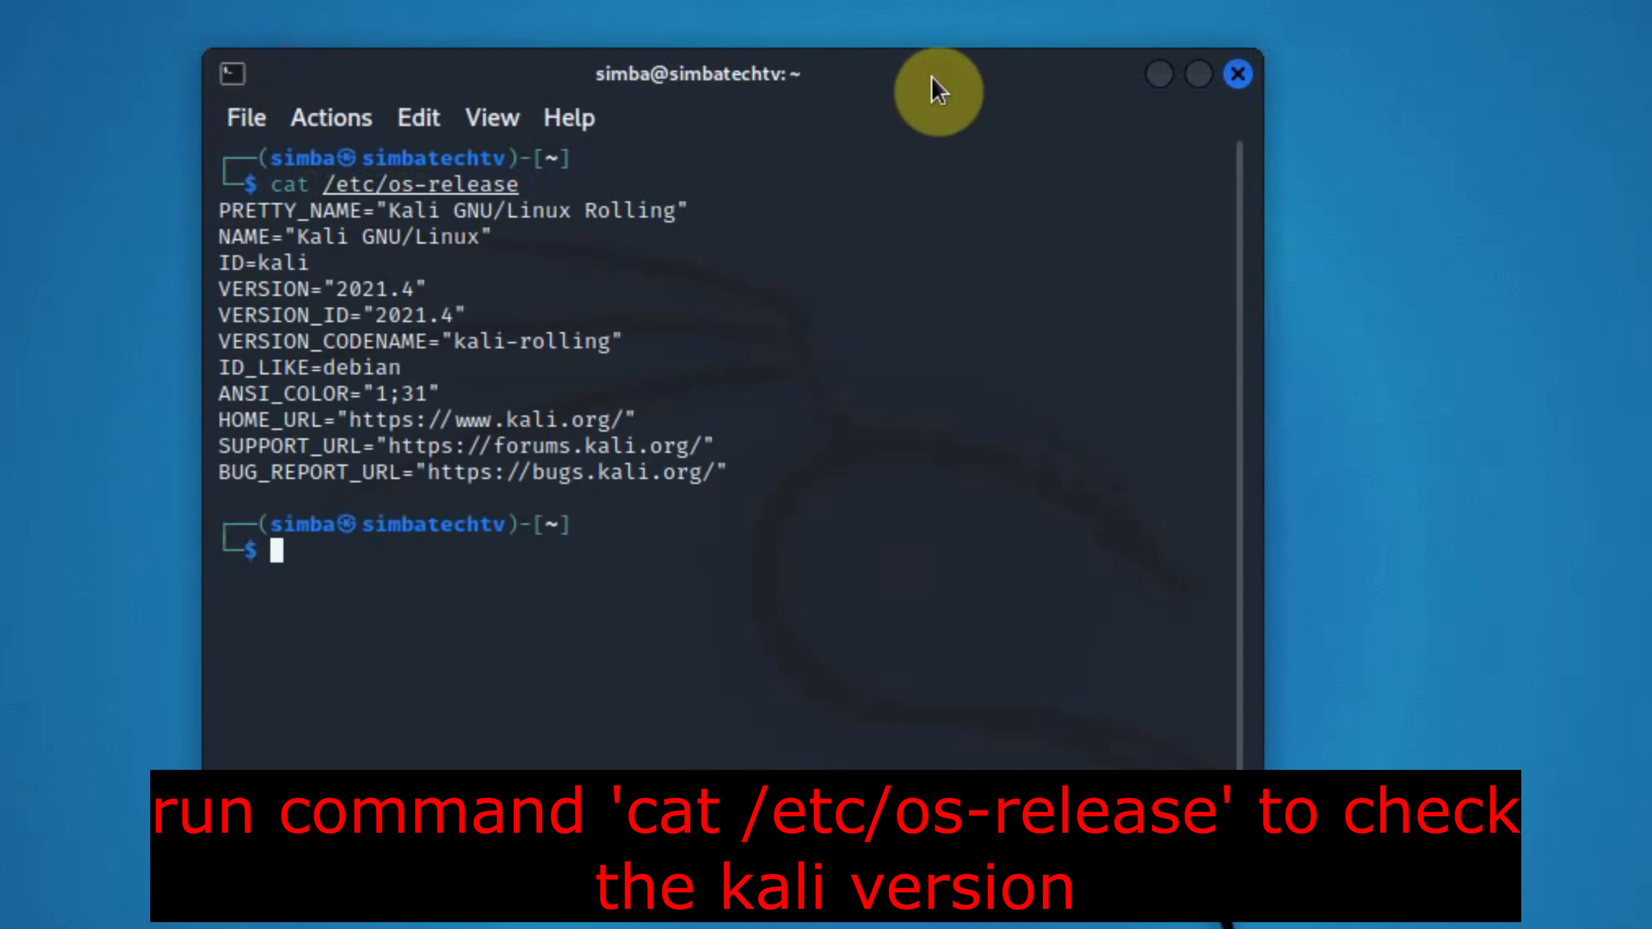
pyautogui.moveTo(220, 288); pyautogui.dragTo(467, 288)
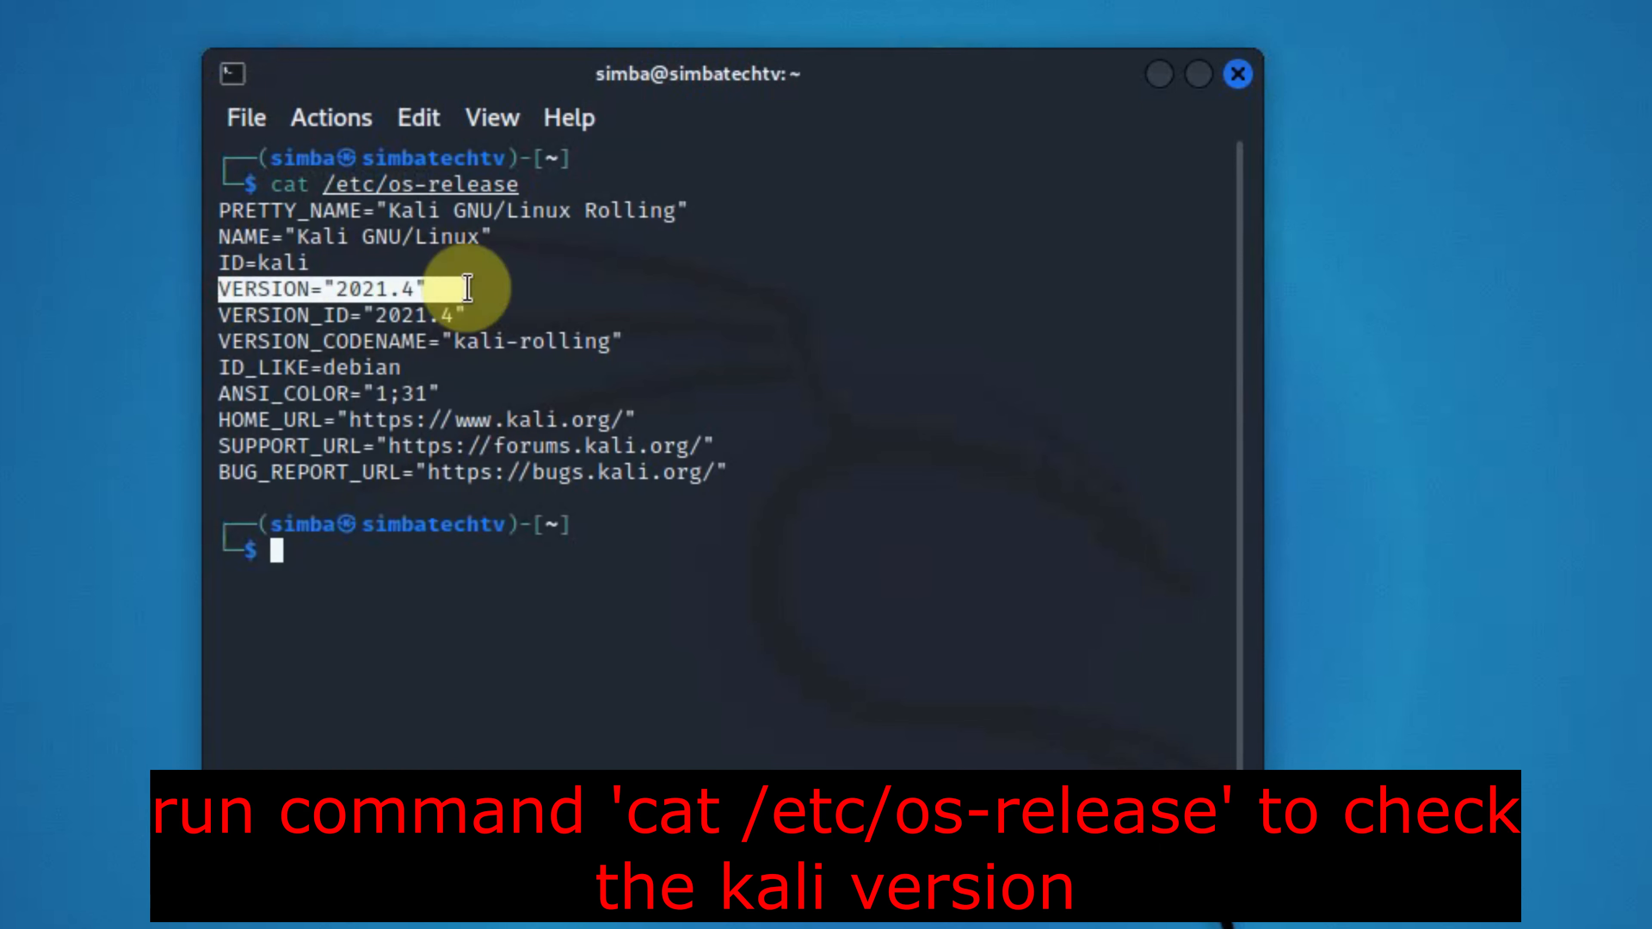